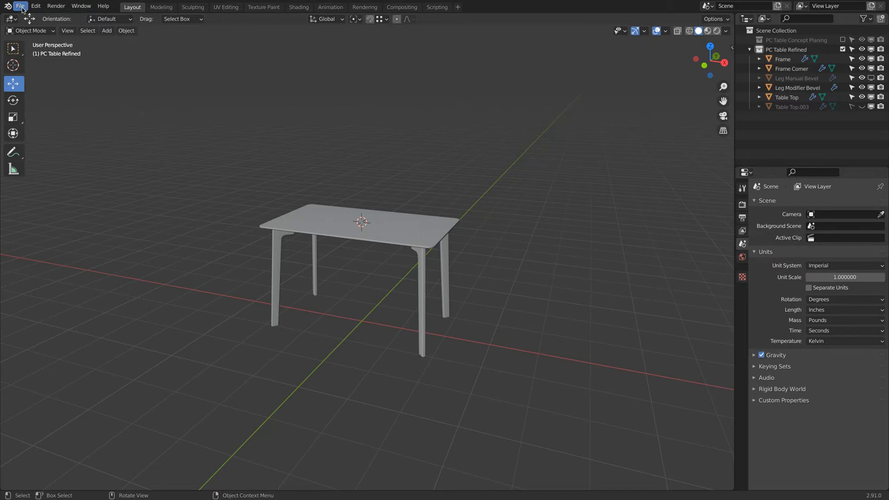
Import the Wavefront model Eames Chair.obj from the Eames Chair folder in Downloads.
{"action": "left_click", "coordinate": [22, 9]}
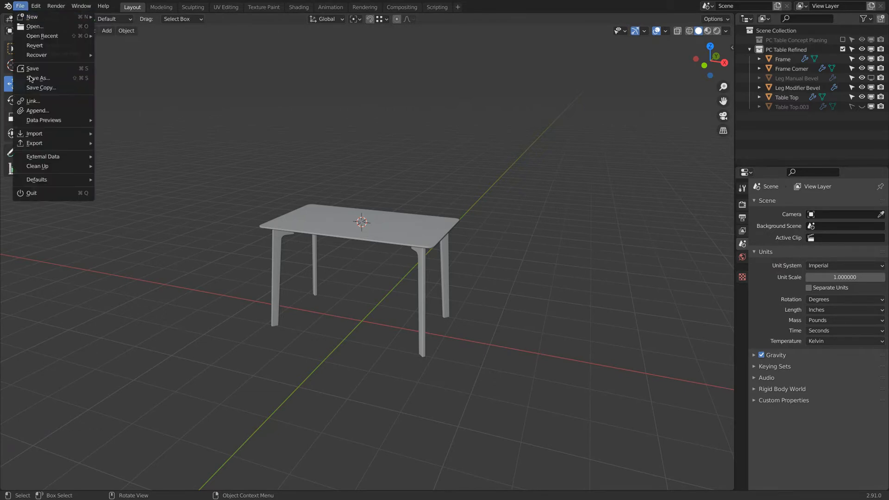
{"action": "mouse_move", "coordinate": [43, 138]}
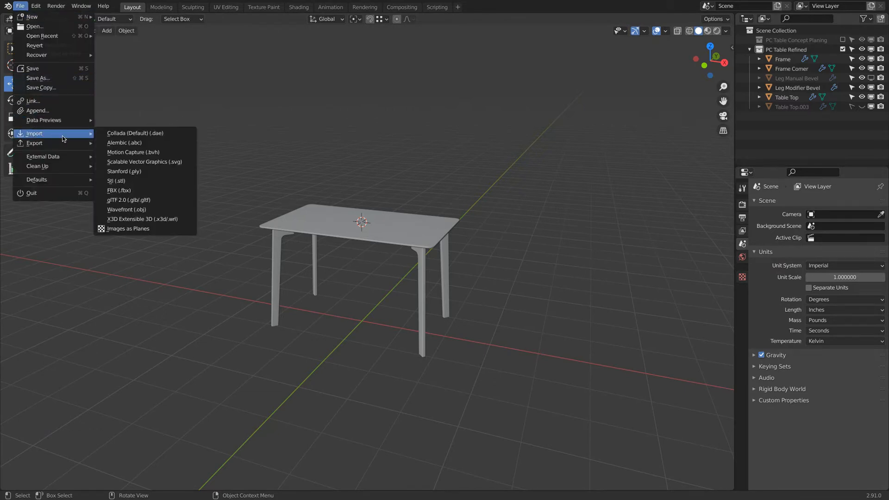
{"action": "left_click", "coordinate": [157, 211]}
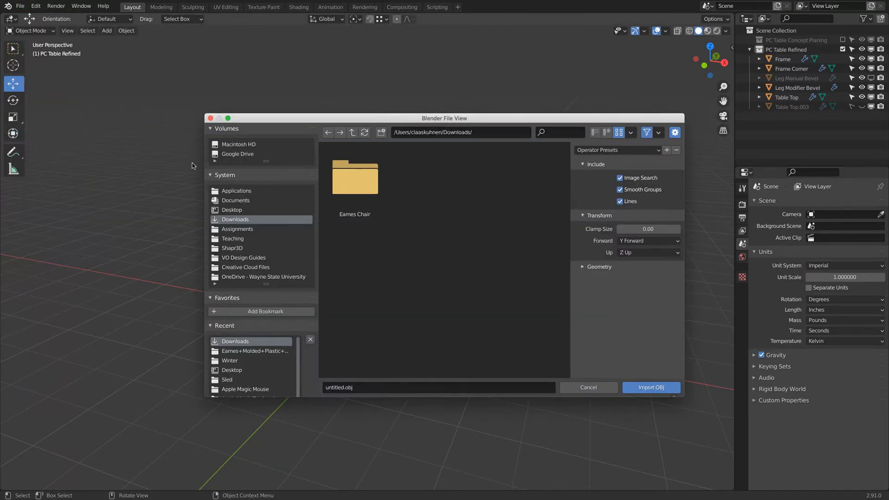
{"action": "double_click", "coordinate": [364, 183]}
{"action": "left_click", "coordinate": [422, 184]}
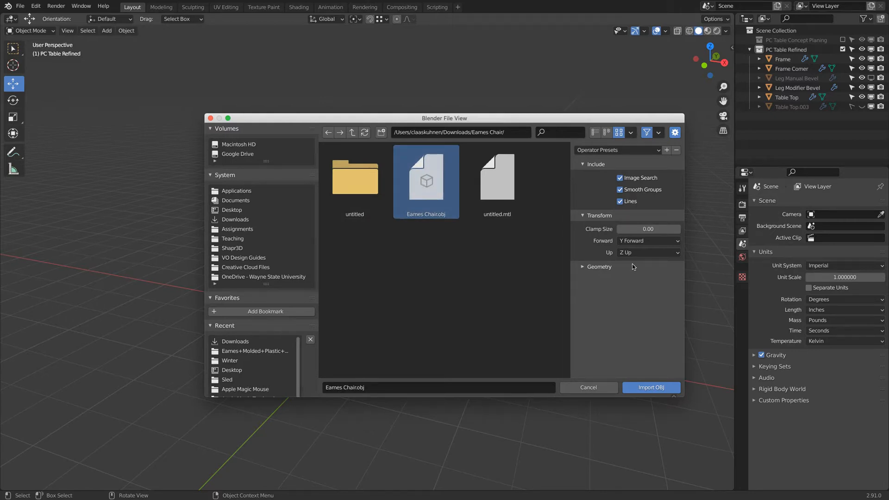
{"action": "left_click", "coordinate": [656, 387]}
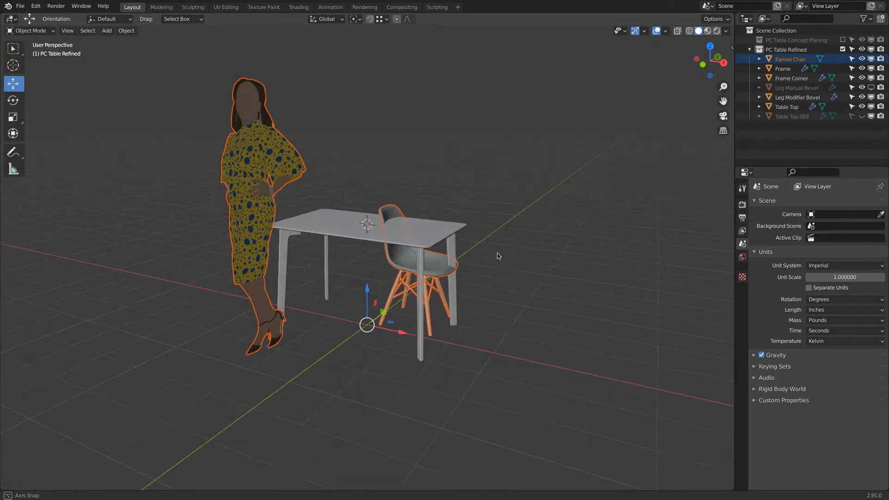
Select the imported Eames Chair object and set its Z rotation to 90°.
{"action": "mouse_move", "coordinate": [496, 254]}
{"action": "middle_mouse_down"}
{"action": "mouse_move", "coordinate": [287, 240]}
{"action": "mouse_move", "coordinate": [252, 199]}
{"action": "mouse_move", "coordinate": [279, 260]}
{"action": "mouse_move", "coordinate": [514, 264]}
{"action": "mouse_move", "coordinate": [499, 260]}
{"action": "middle_mouse_up"}
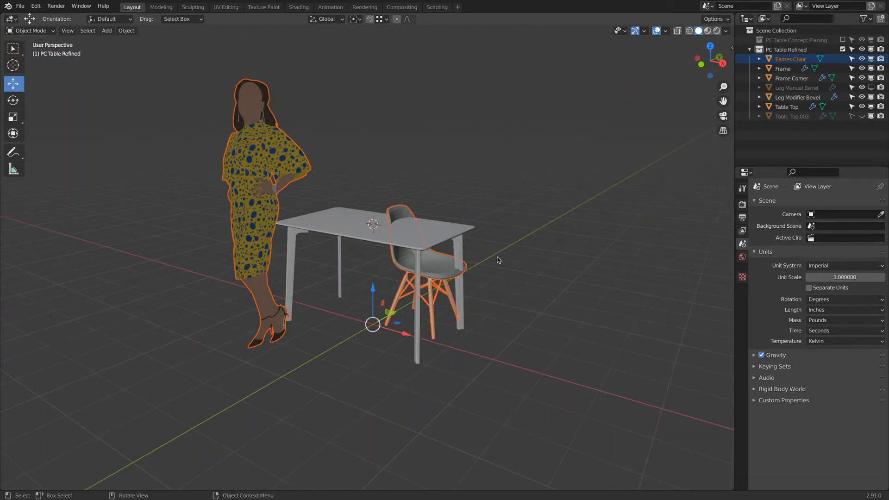
{"action": "left_click", "coordinate": [433, 266], "text": "shift"}
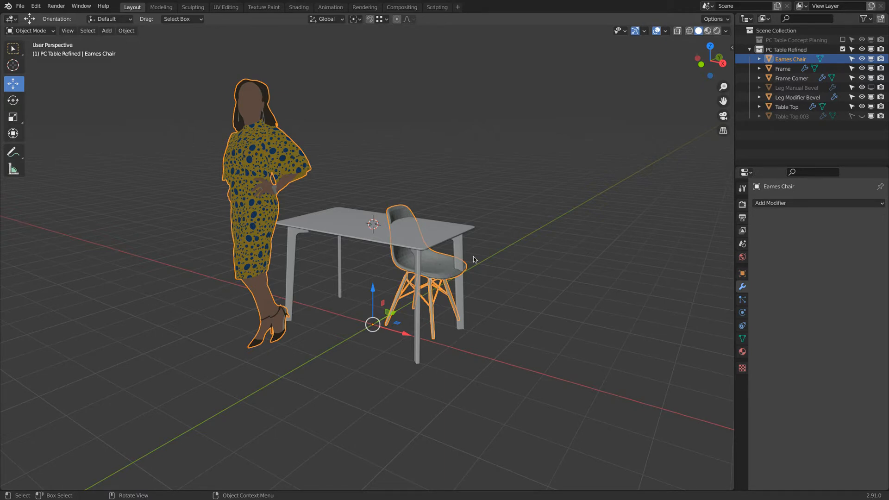
{"action": "key", "text": "n"}
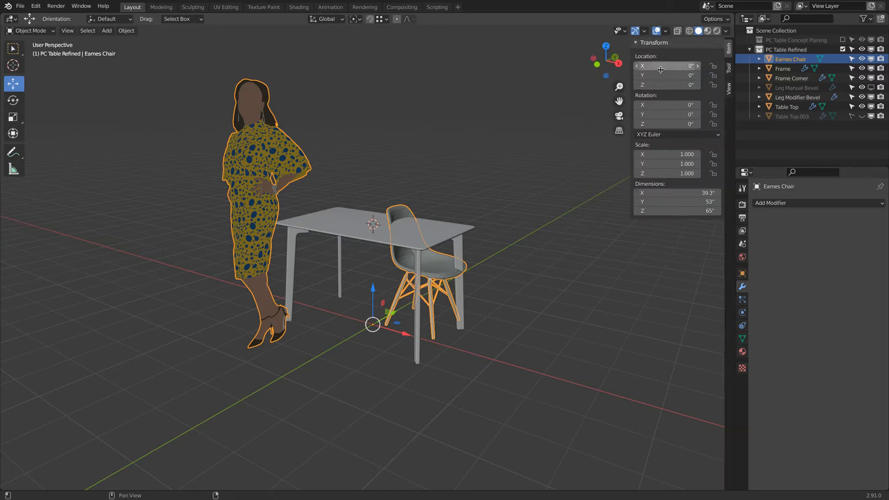
{"action": "left_click_drag", "start_coordinate": [673, 125], "coordinate": [700, 123]}
{"action": "left_click", "coordinate": [663, 123]}
{"action": "type", "text": "90"}
{"action": "key", "text": "Return"}
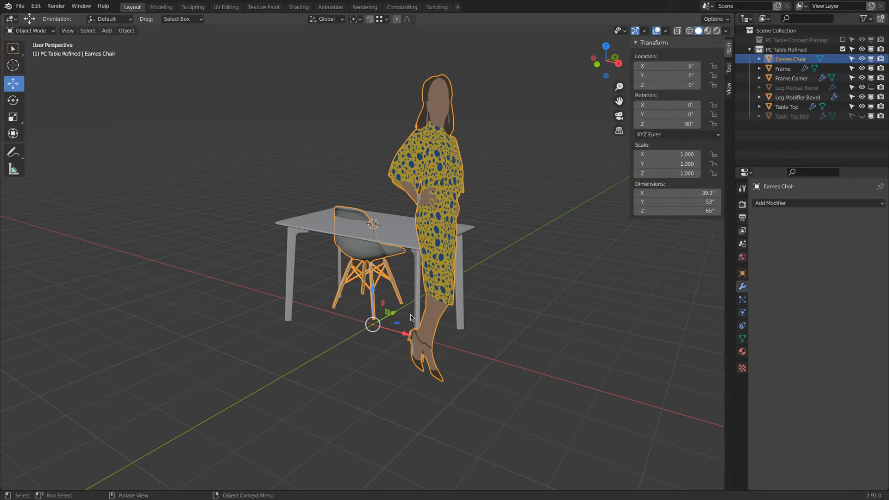
Put the Eames Chair object into Edit Mode and change the viewport shading to Wireframe.
{"action": "middle_click_drag", "start_coordinate": [404, 312], "coordinate": [459, 172]}
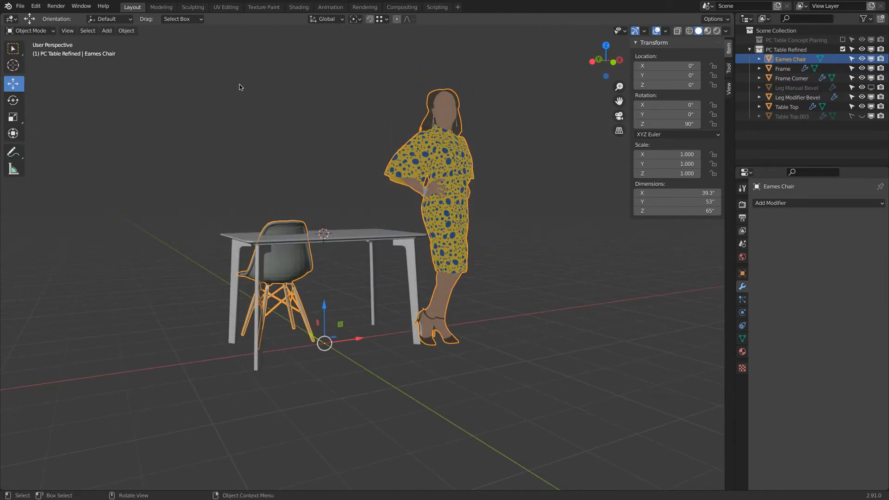
{"action": "left_click", "coordinate": [29, 31]}
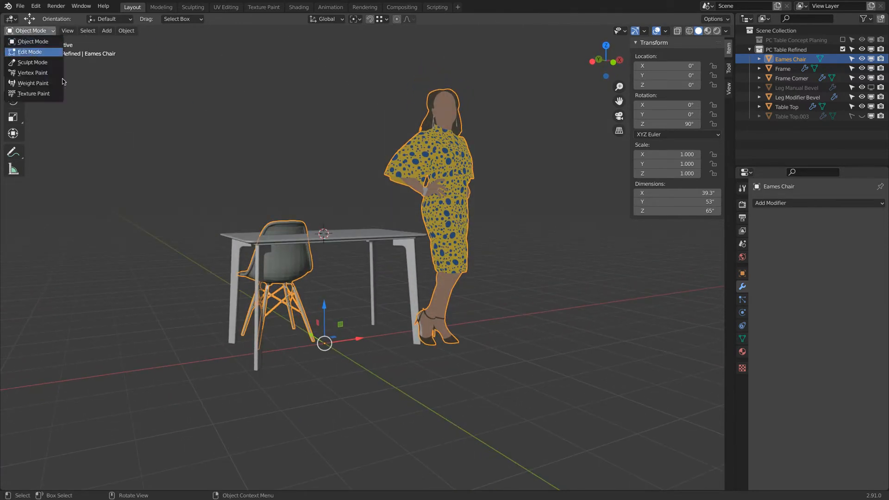
{"action": "left_click", "coordinate": [666, 31]}
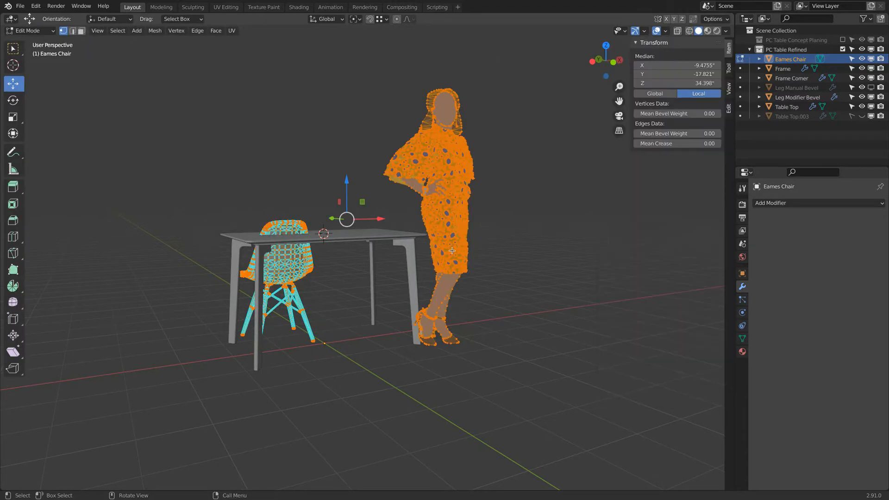
{"action": "key", "text": "z"}
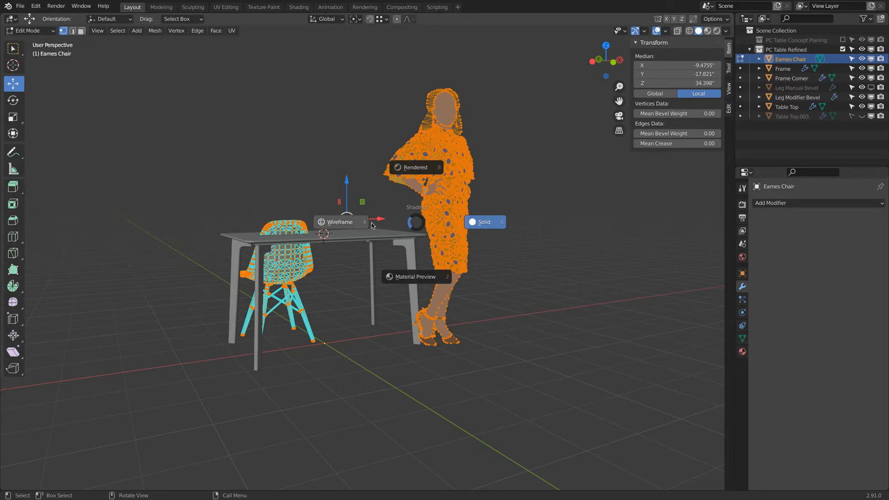
{"action": "left_click", "coordinate": [350, 226]}
Select all vertices of the standing woman figure in the chair mesh and delete them.
{"action": "key", "text": "alt+a"}
{"action": "key", "text": "b"}
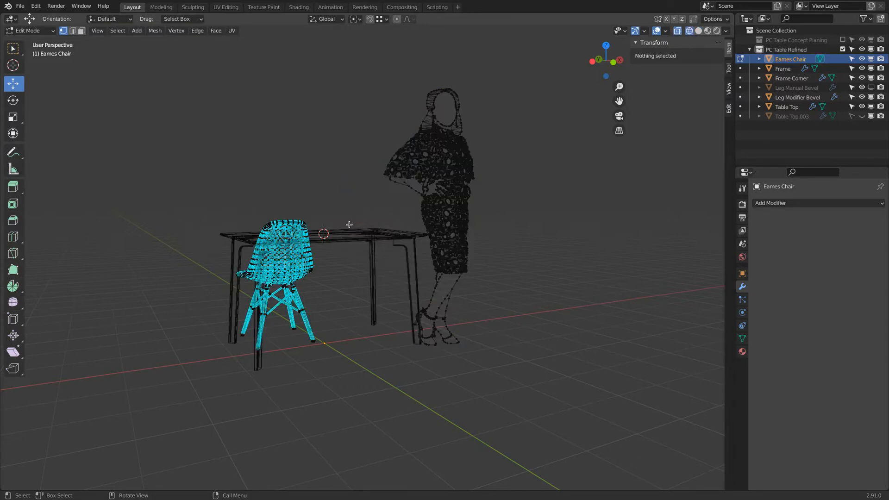
{"action": "left_click_drag", "start_coordinate": [353, 53], "coordinate": [519, 368]}
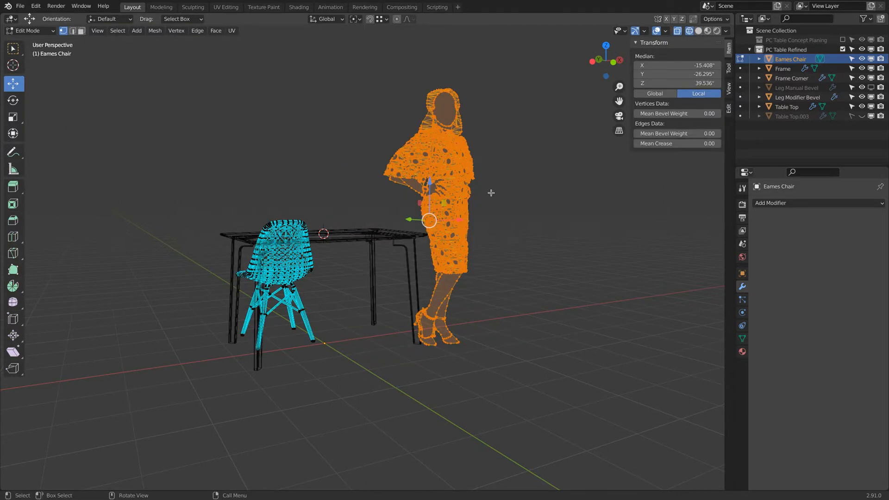
{"action": "key", "text": "x"}
{"action": "left_click", "coordinate": [480, 171]}
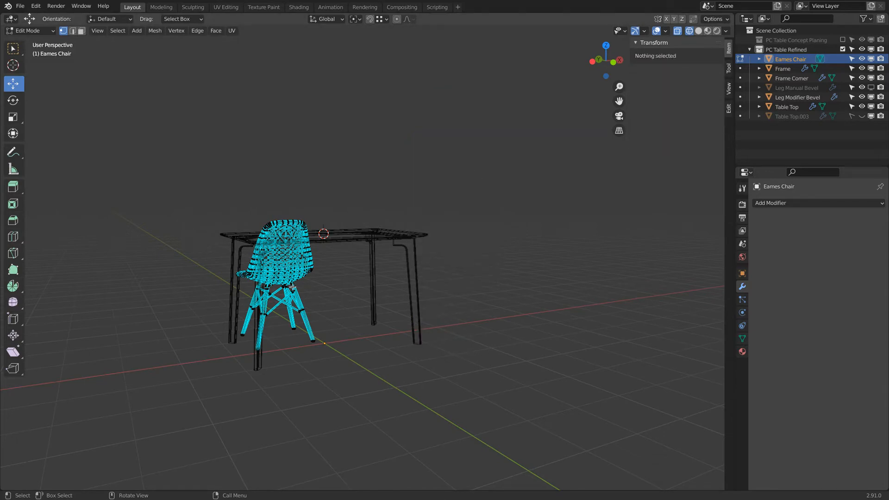
Select a centre vertex of the chair seat from the bottom view and snap the 3D cursor to it.
{"action": "scroll", "coordinate": [271, 348], "scroll_direction": "up", "scroll_amount": 4}
{"action": "middle_click_drag", "start_coordinate": [271, 356], "coordinate": [408, 249]}
{"action": "scroll", "coordinate": [408, 249], "scroll_direction": "up", "scroll_amount": 2}
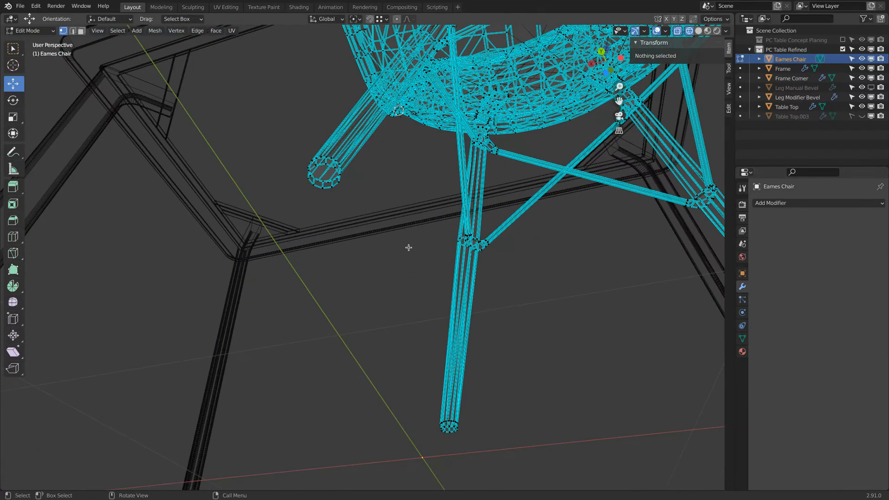
{"action": "scroll", "coordinate": [334, 198], "scroll_direction": "down", "scroll_amount": 3}
{"action": "middle_click_drag", "start_coordinate": [335, 198], "coordinate": [375, 218]}
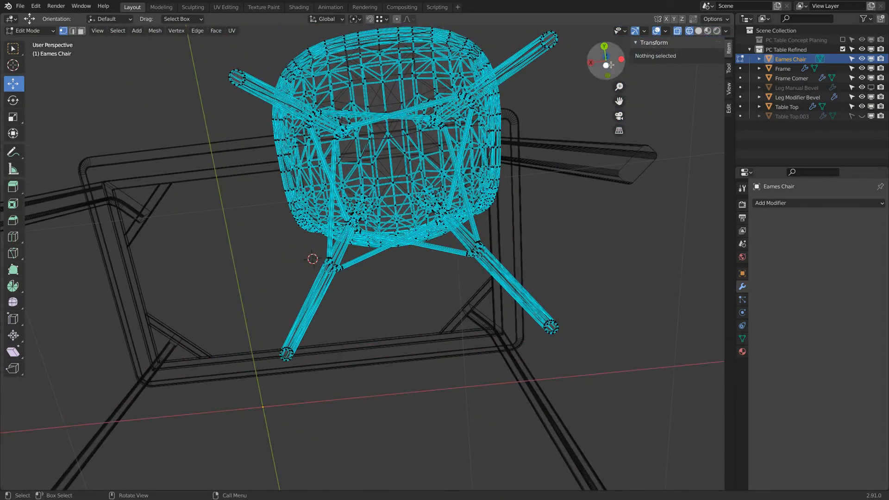
{"action": "left_click", "coordinate": [606, 64]}
{"action": "scroll", "coordinate": [339, 296], "scroll_direction": "up", "scroll_amount": 7}
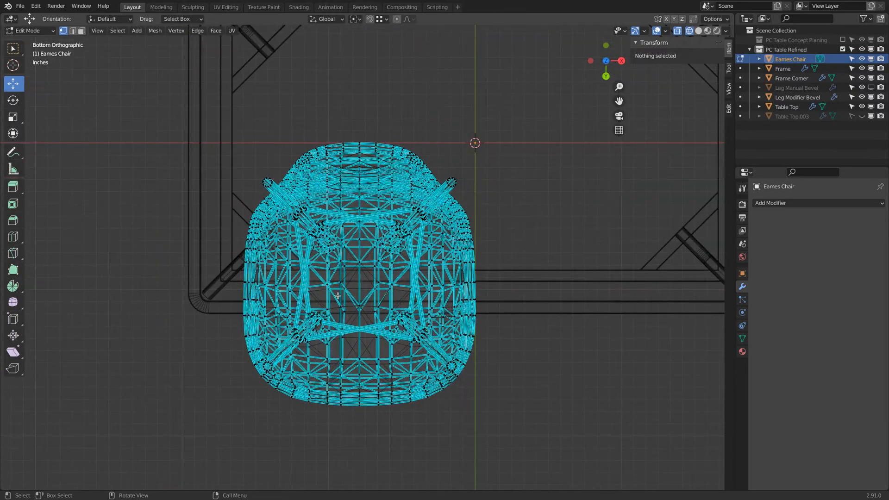
{"action": "left_click", "coordinate": [348, 275]}
{"action": "scroll", "coordinate": [352, 275], "scroll_direction": "down", "scroll_amount": 6}
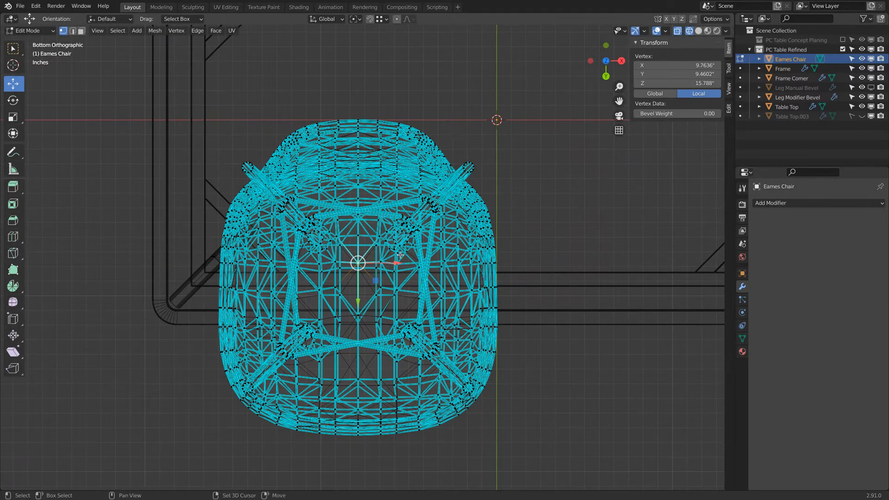
{"action": "key", "text": "grave"}
{"action": "left_click", "coordinate": [385, 308]}
{"action": "middle_click_drag", "start_coordinate": [384, 308], "coordinate": [298, 234]}
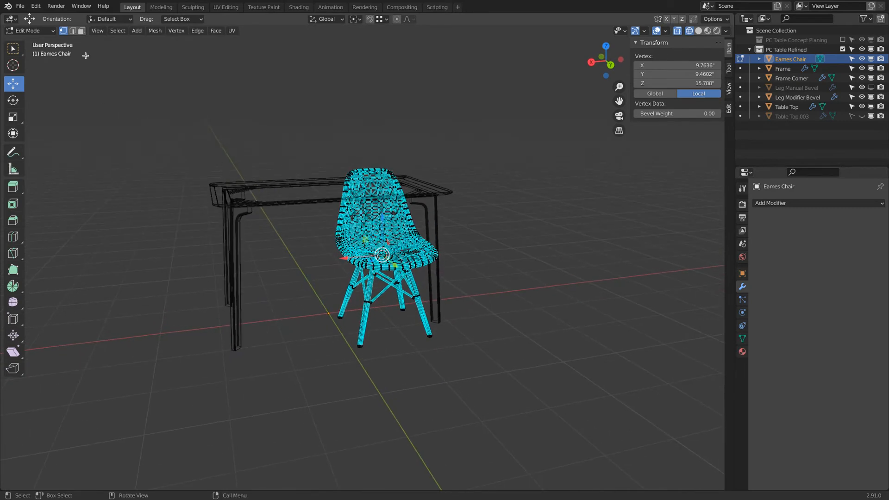
Return to Object Mode and set the Eames Chair's origin to the 3D cursor.
{"action": "left_click", "coordinate": [31, 30]}
{"action": "left_click", "coordinate": [28, 38]}
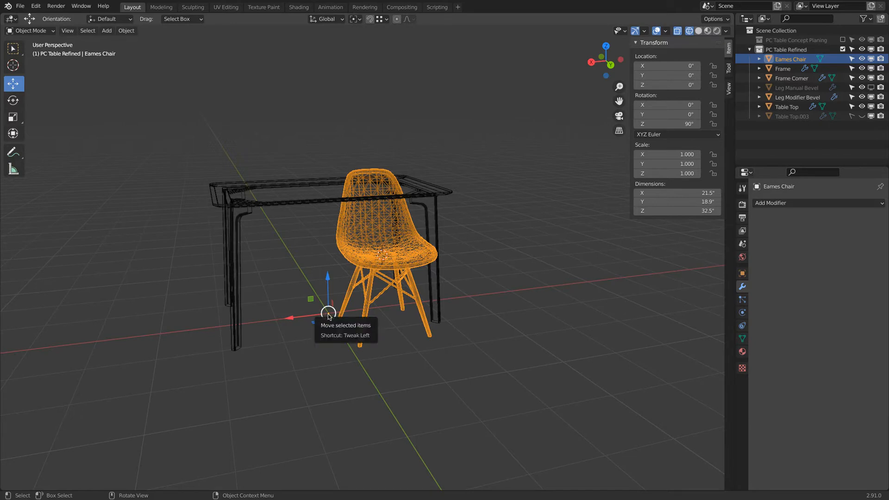
{"action": "right_click", "coordinate": [279, 268]}
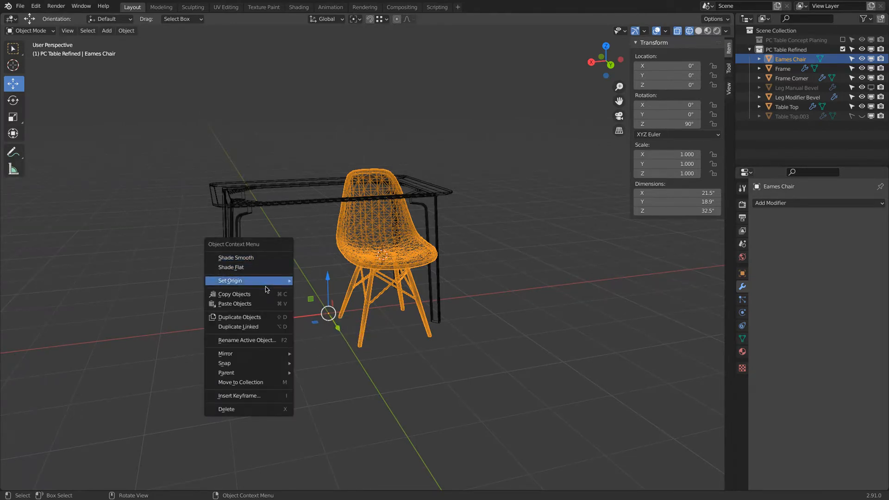
{"action": "mouse_move", "coordinate": [278, 280]}
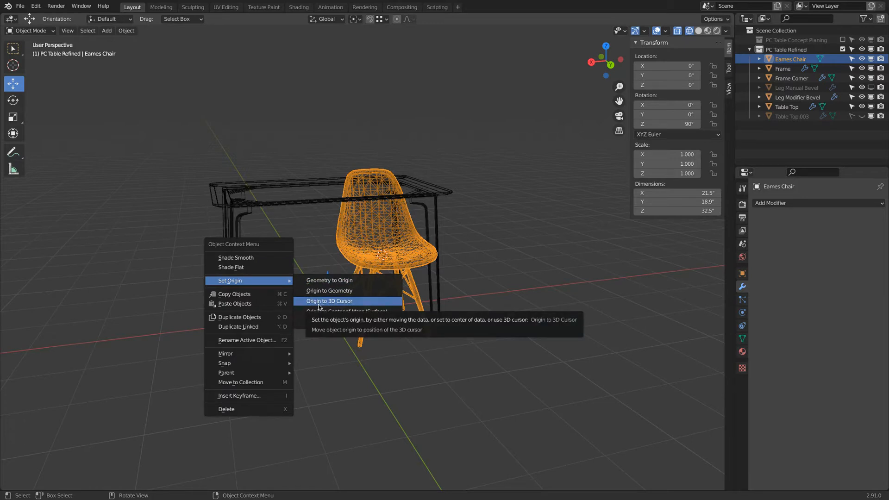
{"action": "left_click", "coordinate": [319, 302]}
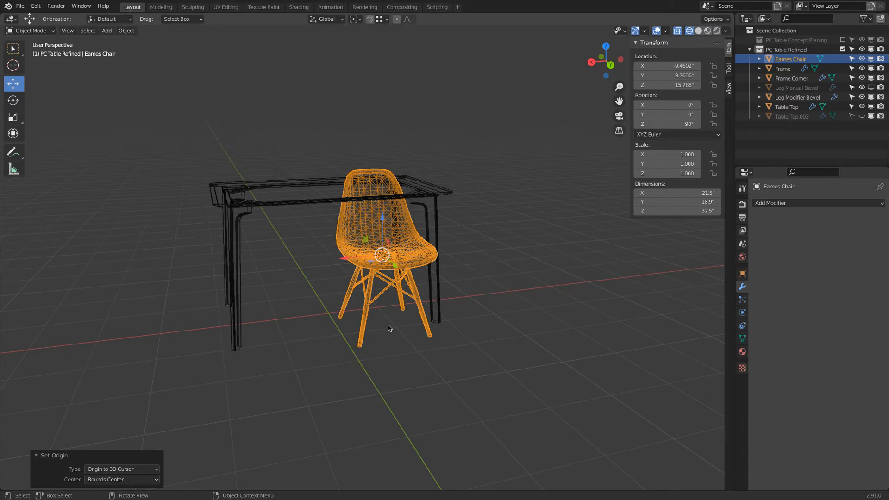
Set the 3D cursor's Z location to 0 and move the Eames Chair's origin onto the lowered cursor.
{"action": "left_click", "coordinate": [730, 68]}
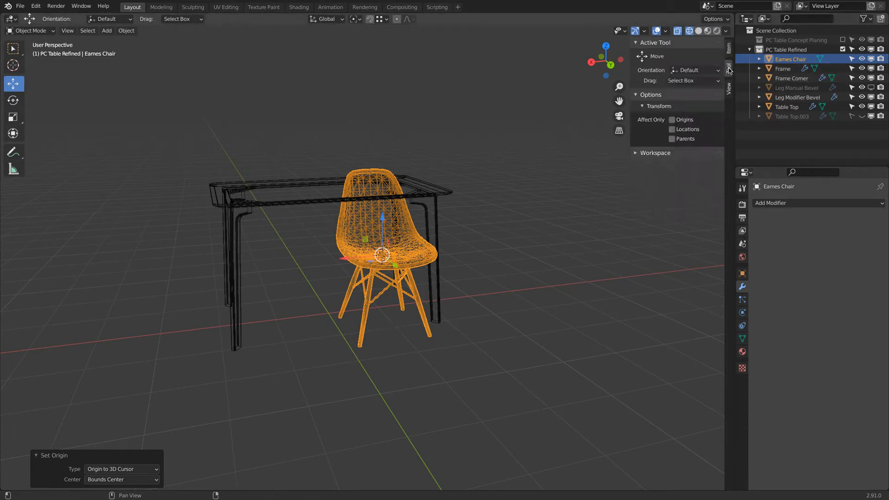
{"action": "left_click", "coordinate": [730, 88]}
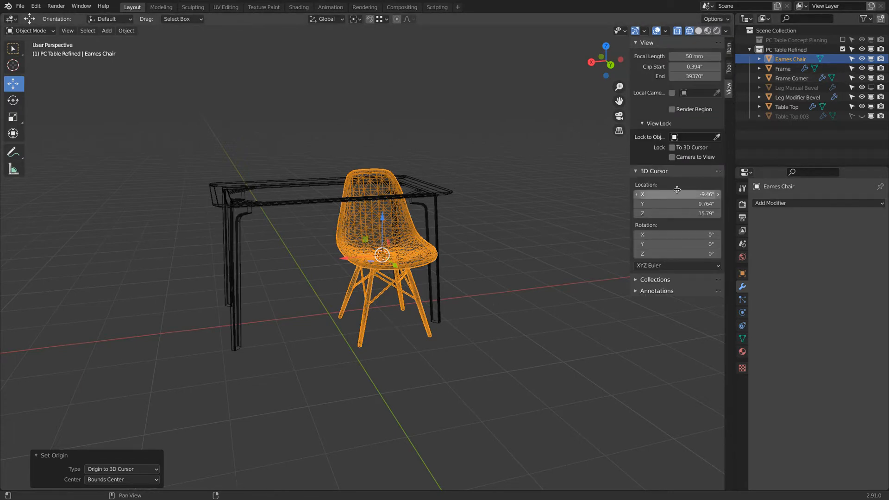
{"action": "left_click", "coordinate": [662, 214]}
{"action": "type", "text": "0"}
{"action": "key", "text": "Return"}
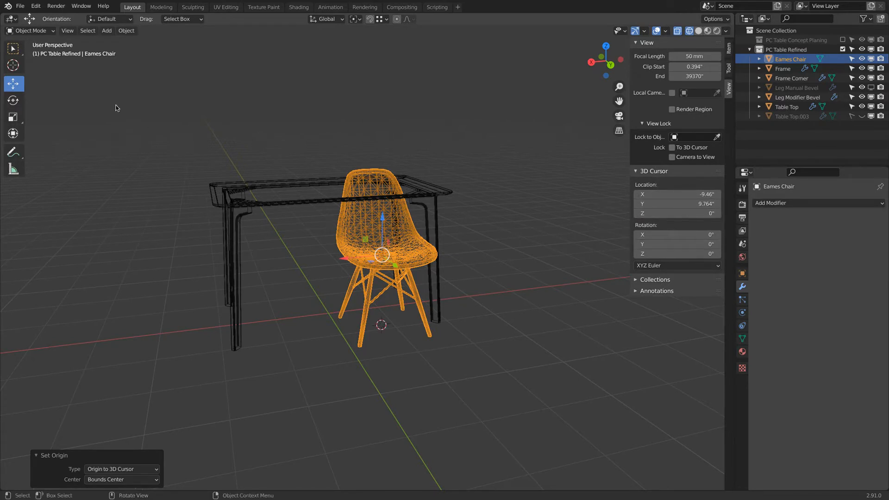
{"action": "right_click", "coordinate": [143, 110]}
{"action": "mouse_move", "coordinate": [148, 111]}
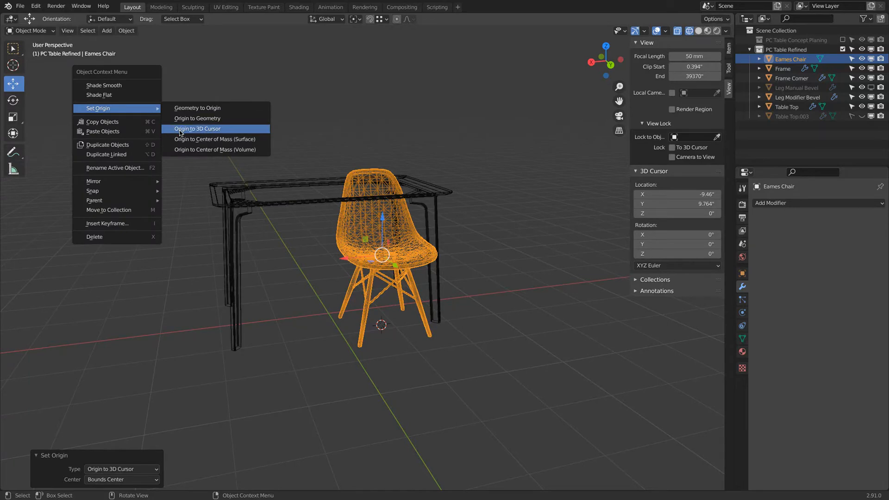
{"action": "left_click", "coordinate": [185, 120]}
In Edit Mode, select the bottom vertices of all four chair legs using the back orthographic view.
{"action": "middle_click_drag", "start_coordinate": [433, 331], "coordinate": [371, 222]}
{"action": "key", "text": "Tab"}
{"action": "scroll", "coordinate": [366, 291], "scroll_direction": "up", "scroll_amount": 2}
{"action": "left_click_drag", "start_coordinate": [607, 52], "coordinate": [607, 67]}
{"action": "left_click", "coordinate": [606, 58]}
{"action": "scroll", "coordinate": [402, 315], "scroll_direction": "up", "scroll_amount": 3}
{"action": "middle_click_drag", "start_coordinate": [401, 317], "coordinate": [397, 251], "text": "shift"}
{"action": "scroll", "coordinate": [298, 198], "scroll_direction": "up", "scroll_amount": 2}
{"action": "scroll", "coordinate": [296, 197], "scroll_direction": "up", "scroll_amount": 1}
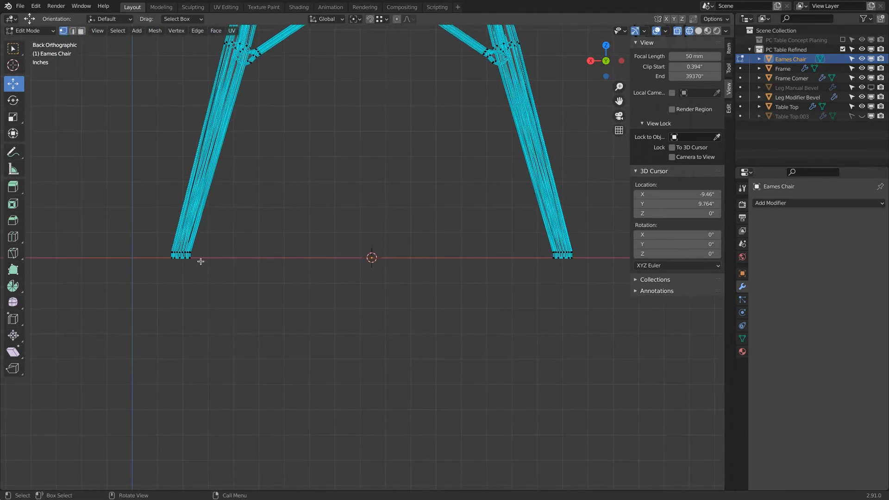
{"action": "left_click_drag", "start_coordinate": [153, 254], "coordinate": [661, 314]}
{"action": "scroll", "coordinate": [506, 249], "scroll_direction": "down", "scroll_amount": 4}
{"action": "middle_click_drag", "start_coordinate": [506, 248], "coordinate": [451, 225]}
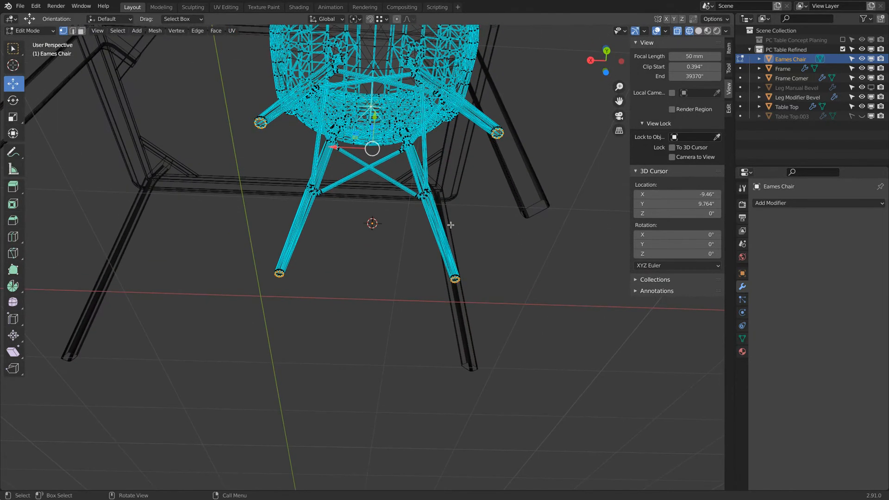
Try to snap the 3D cursor to the centre of the selected leg ends.
{"action": "key", "text": "shift+s"}
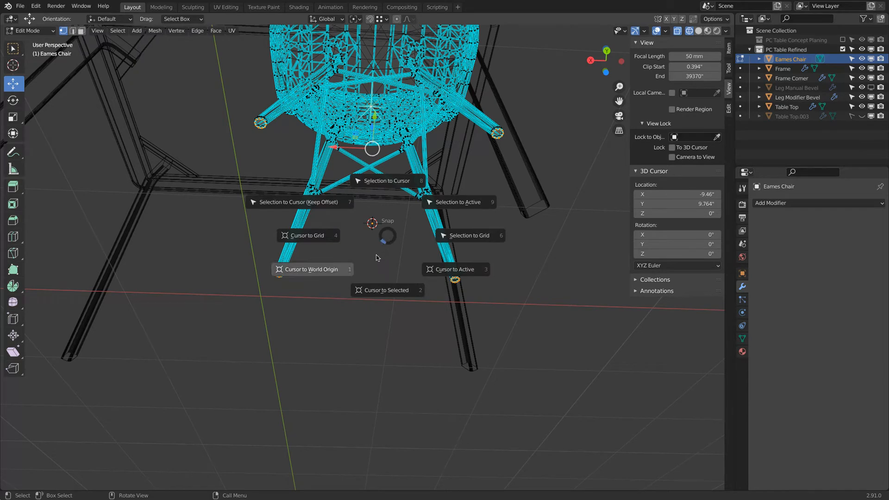
{"action": "left_click", "coordinate": [379, 292]}
{"action": "middle_click_drag", "start_coordinate": [377, 291], "coordinate": [360, 133]}
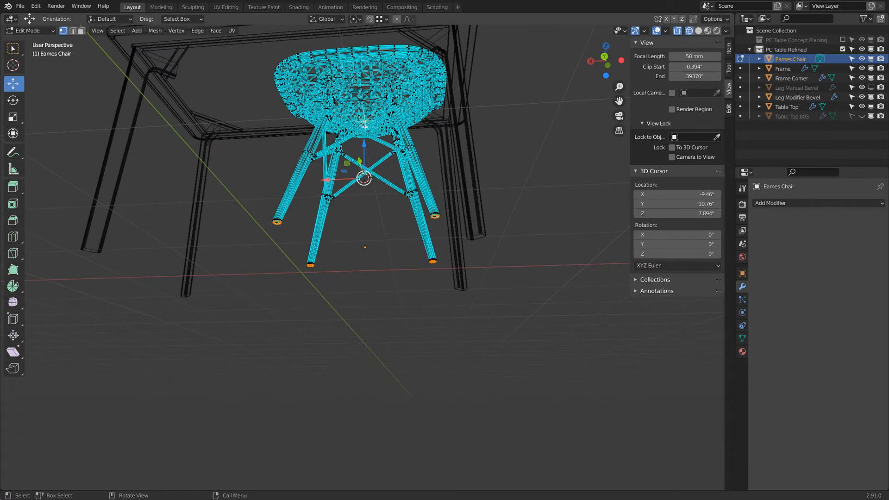
Remove the stray seat vertex from the selection and snap the 3D cursor to the selected leg ends.
{"action": "left_click_drag", "start_coordinate": [348, 98], "coordinate": [383, 146]}
{"action": "key", "text": "shift+s"}
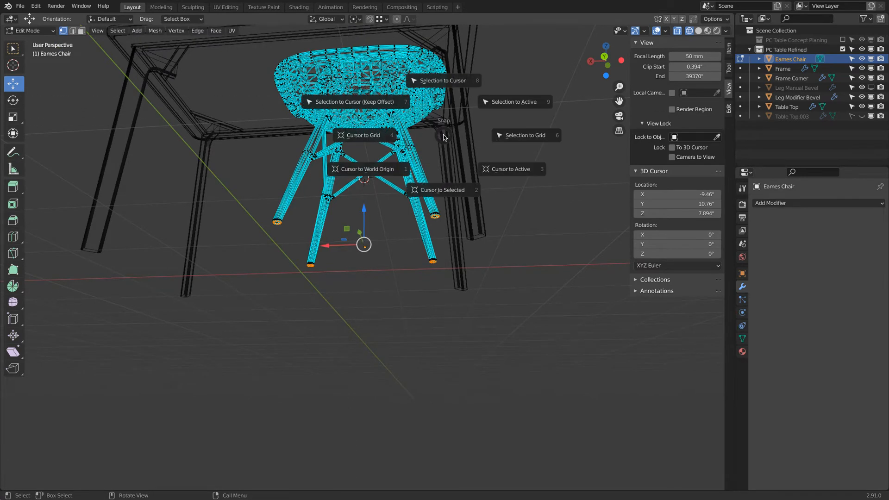
{"action": "left_click", "coordinate": [441, 189]}
{"action": "mouse_move", "coordinate": [441, 189]}
{"action": "middle_mouse_down"}
{"action": "mouse_move", "coordinate": [399, 153]}
{"action": "mouse_move", "coordinate": [351, 224]}
{"action": "mouse_move", "coordinate": [434, 184]}
{"action": "middle_mouse_up"}
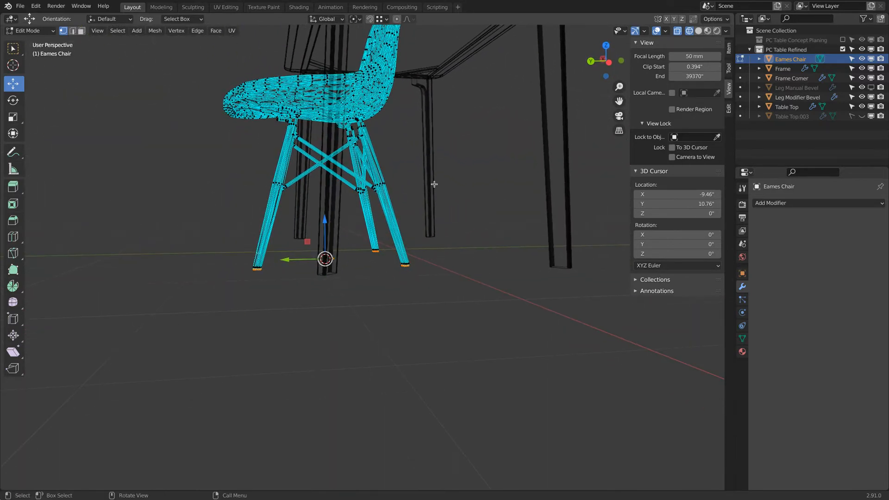
Check the 3D cursor between the chair legs from the side and back, and set the Eames Chair's origin to it in Object Mode.
{"action": "left_click", "coordinate": [608, 63]}
{"action": "scroll", "coordinate": [359, 259], "scroll_direction": "up", "scroll_amount": 5}
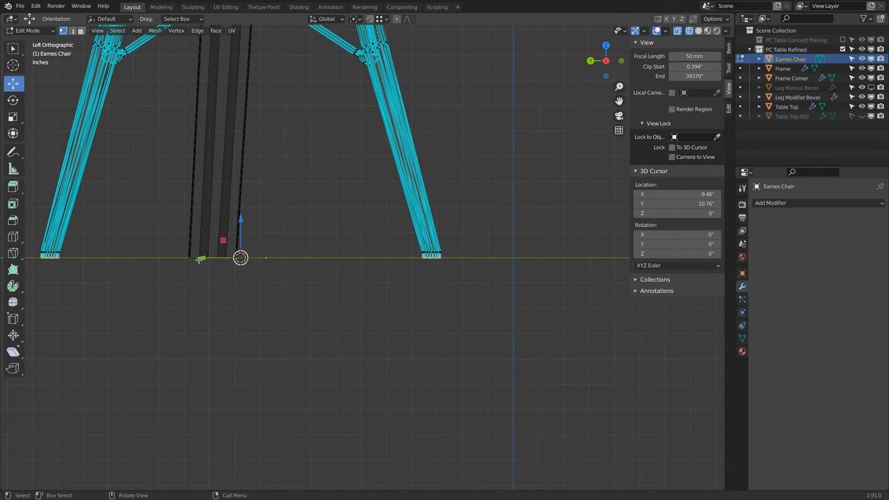
{"action": "left_click", "coordinate": [591, 61]}
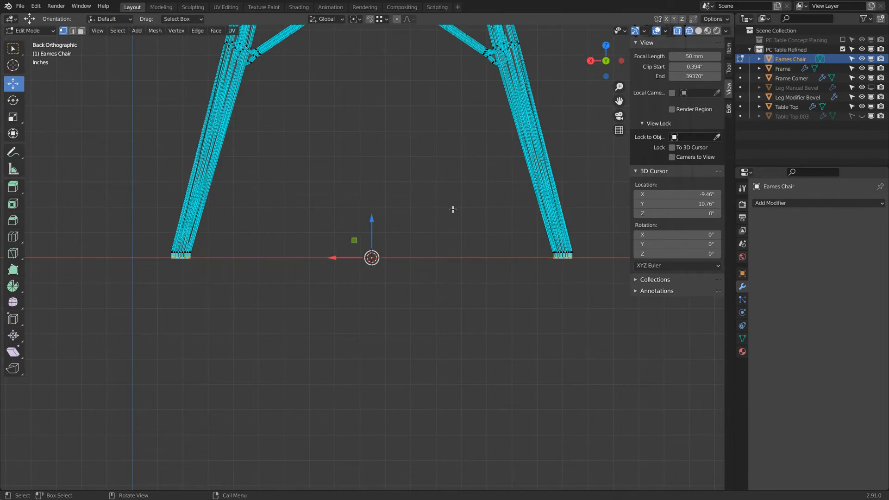
{"action": "scroll", "coordinate": [395, 254], "scroll_direction": "up", "scroll_amount": 3}
{"action": "scroll", "coordinate": [394, 253], "scroll_direction": "down", "scroll_amount": 4}
{"action": "middle_click_drag", "start_coordinate": [389, 252], "coordinate": [290, 151]}
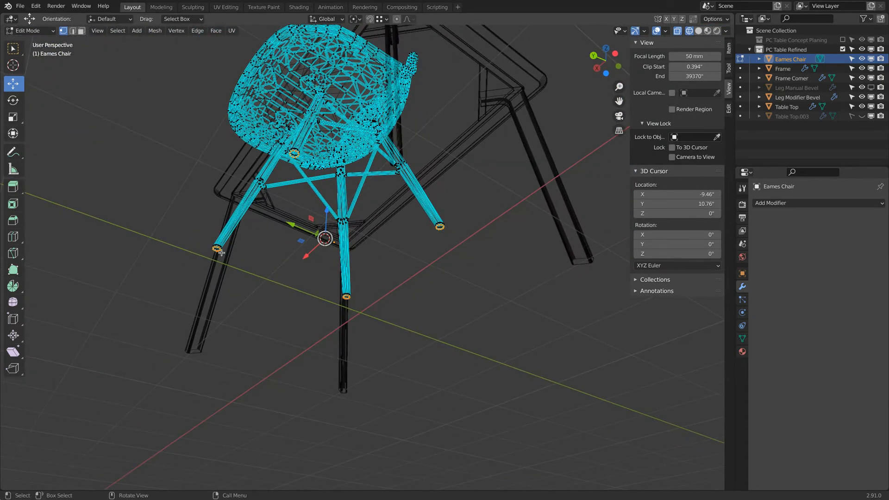
{"action": "left_click", "coordinate": [49, 31]}
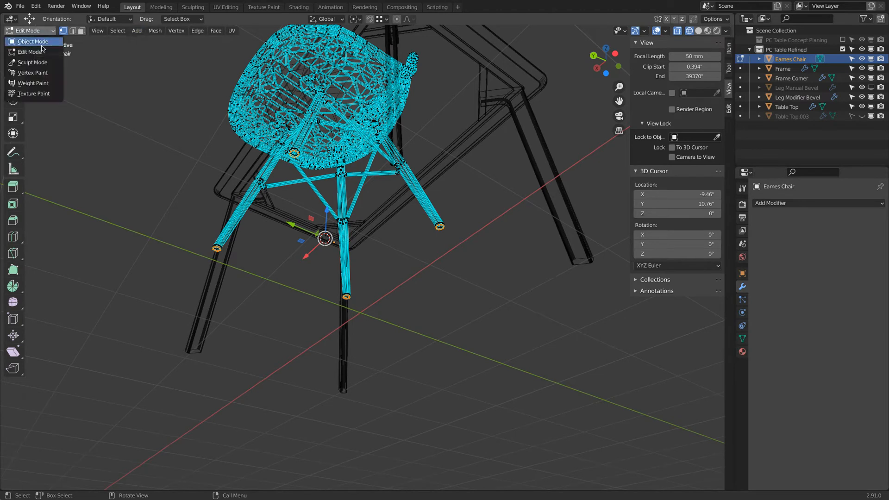
{"action": "left_click", "coordinate": [49, 45]}
{"action": "right_click", "coordinate": [140, 117]}
{"action": "mouse_move", "coordinate": [141, 115]}
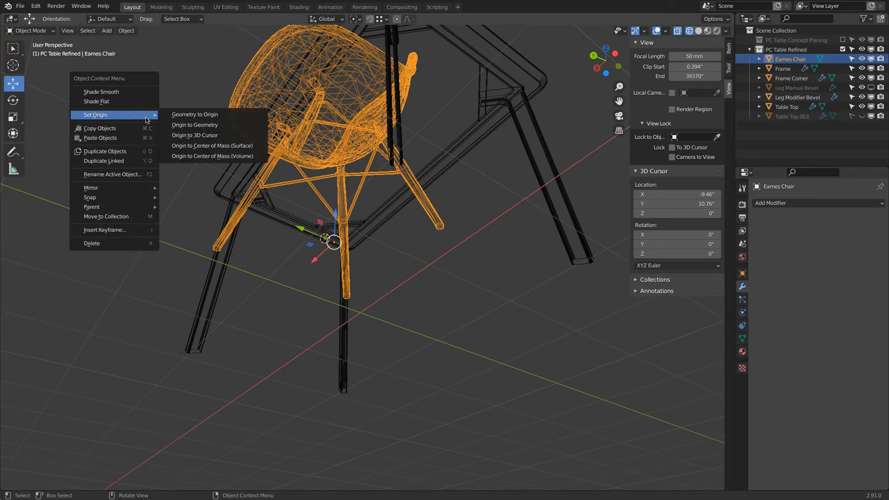
{"action": "left_click", "coordinate": [189, 139]}
Move the Eames Chair along X towards the table's centre and set its X location to 0.
{"action": "middle_click_drag", "start_coordinate": [188, 139], "coordinate": [398, 231]}
{"action": "left_click_drag", "start_coordinate": [398, 230], "coordinate": [364, 350]}
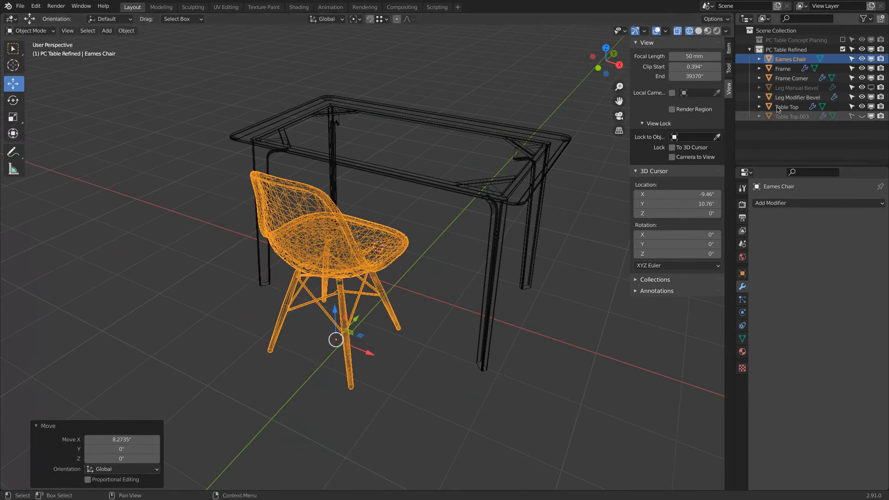
{"action": "left_click", "coordinate": [730, 48]}
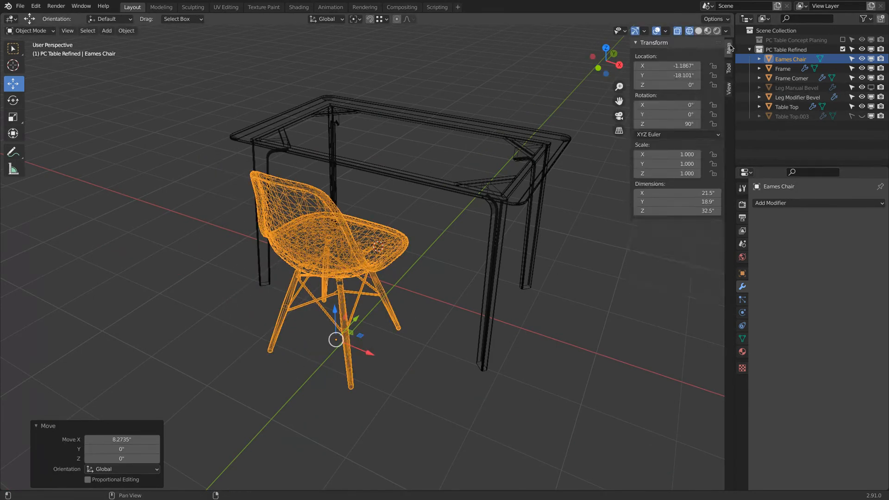
{"action": "left_click", "coordinate": [667, 66]}
{"action": "type", "text": "0"}
{"action": "key", "text": "Return"}
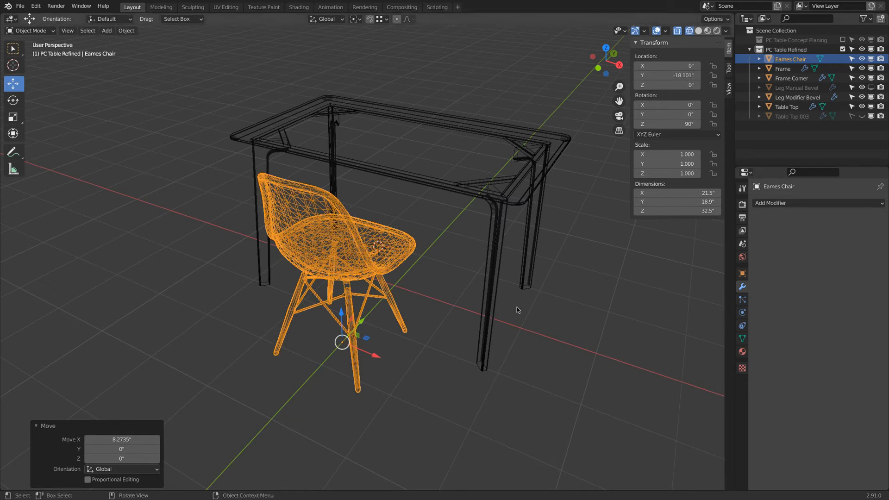
Switch the viewport to solid shading and slide the chair along Y to about -17.01", partly under the table.
{"action": "key", "text": "z"}
{"action": "left_click", "coordinate": [587, 269]}
{"action": "mouse_move", "coordinate": [585, 272]}
{"action": "middle_mouse_down"}
{"action": "mouse_move", "coordinate": [472, 236]}
{"action": "mouse_move", "coordinate": [504, 259]}
{"action": "mouse_move", "coordinate": [527, 249]}
{"action": "mouse_move", "coordinate": [513, 252]}
{"action": "middle_mouse_up"}
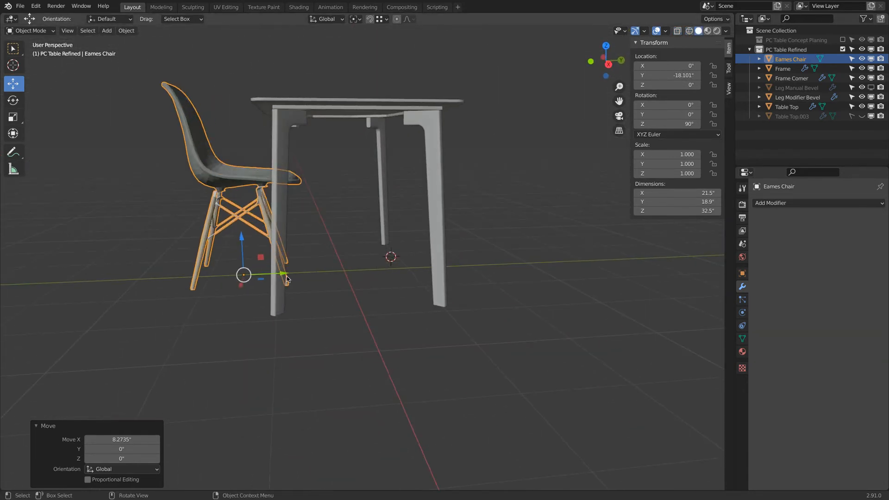
{"action": "key", "text": "g"}
{"action": "key", "text": "y"}
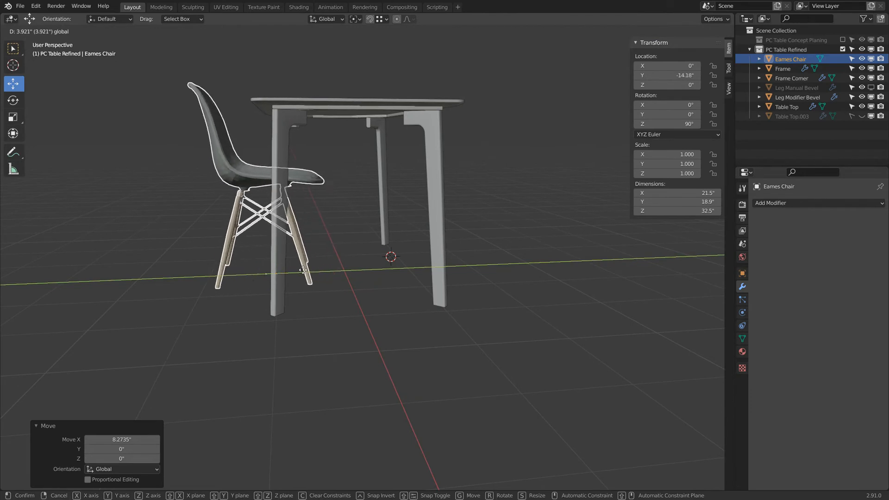
{"action": "left_click", "coordinate": [306, 271]}
{"action": "middle_click_drag", "start_coordinate": [307, 271], "coordinate": [332, 265]}
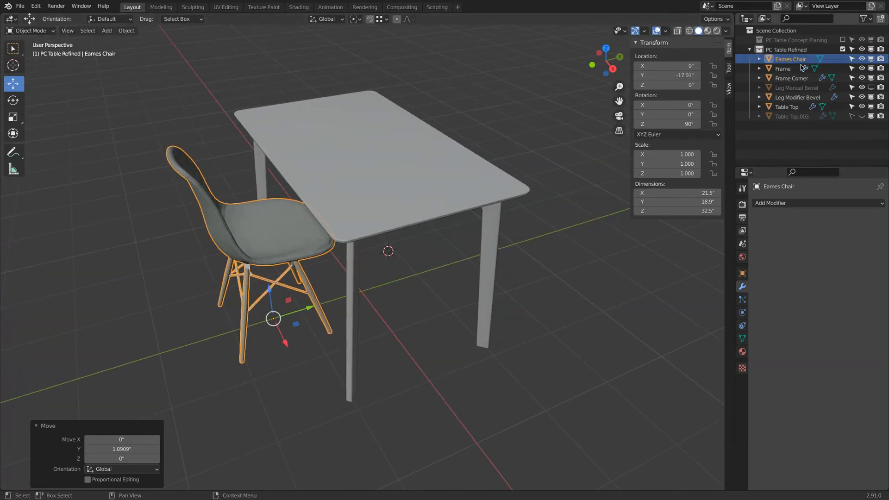
Create a new collection named Eames Chair and move the chair object into it.
{"action": "right_click", "coordinate": [771, 138]}
{"action": "left_click", "coordinate": [772, 138]}
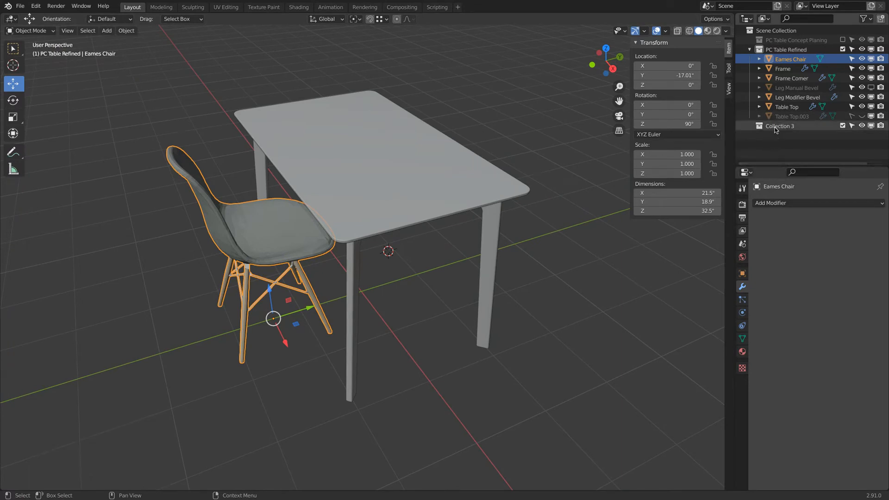
{"action": "double_click", "coordinate": [776, 126]}
{"action": "type", "text": "Eames Chair"}
{"action": "key", "text": "Return"}
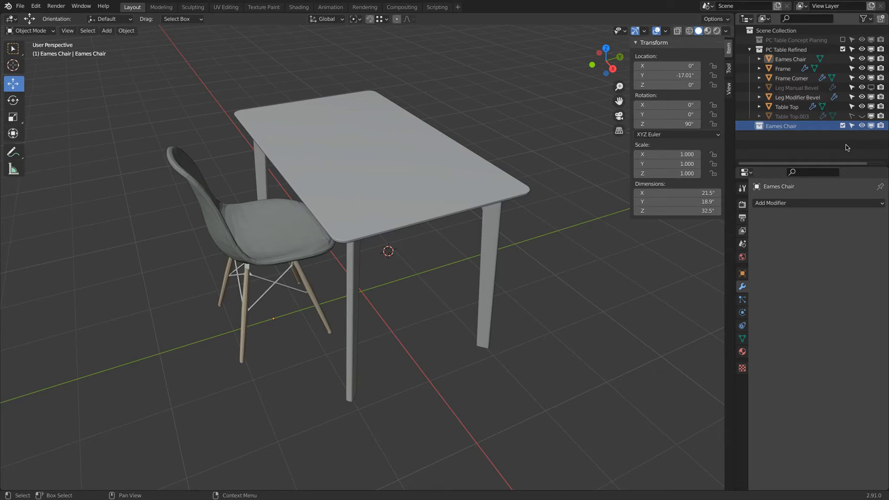
{"action": "left_click_drag", "start_coordinate": [790, 59], "coordinate": [781, 116]}
{"action": "left_click", "coordinate": [781, 116]}
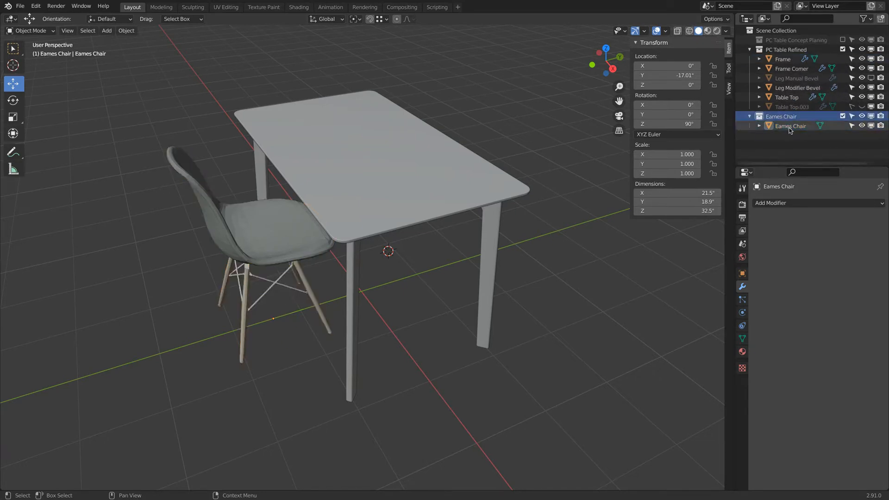
Exclude the PC Table Refined collection from the view layer and examine the chair on its own.
{"action": "middle_click_drag", "start_coordinate": [292, 175], "coordinate": [278, 166]}
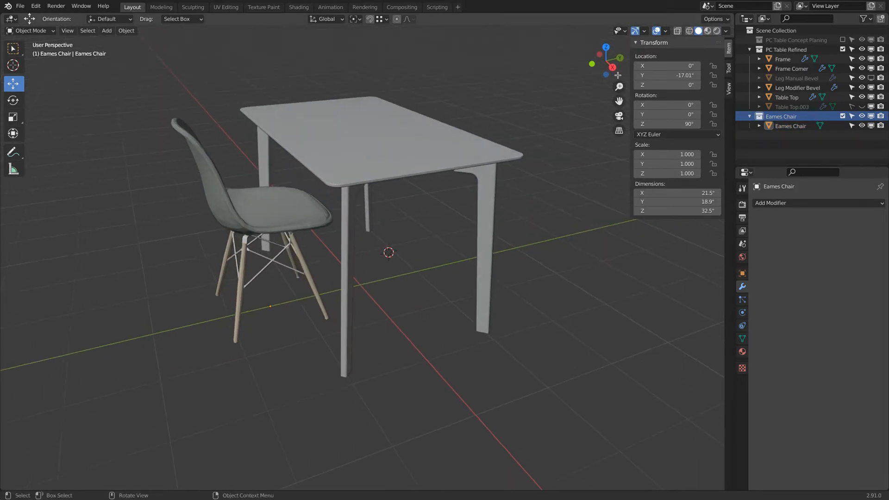
{"action": "left_click", "coordinate": [843, 50]}
{"action": "middle_click_drag", "start_coordinate": [318, 113], "coordinate": [358, 153]}
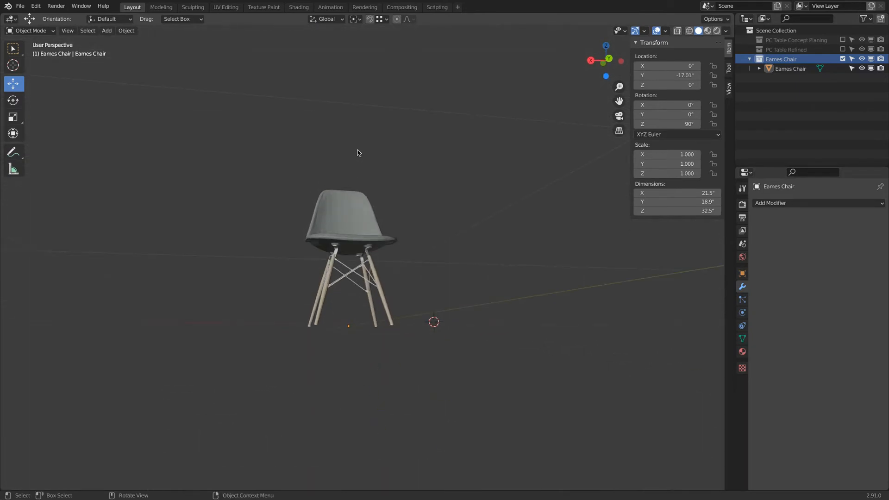
{"action": "middle_click_drag", "start_coordinate": [358, 150], "coordinate": [385, 269]}
{"action": "scroll", "coordinate": [336, 266], "scroll_direction": "up", "scroll_amount": 4}
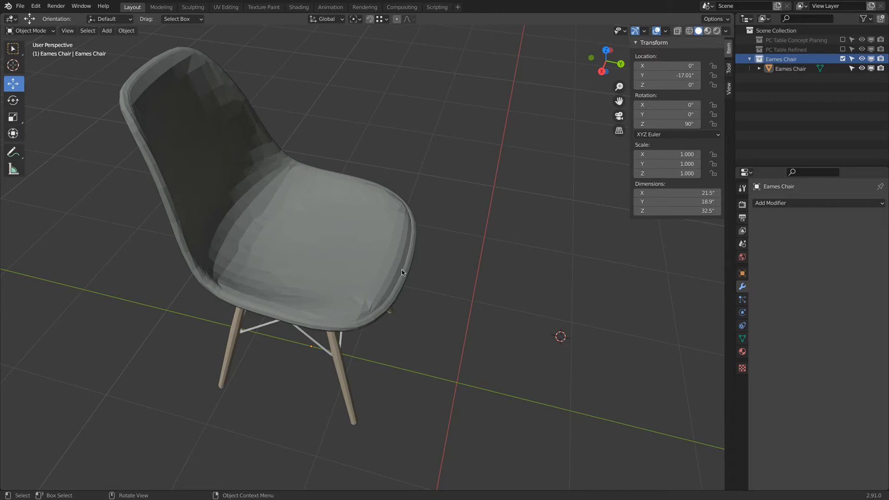
{"action": "middle_click_drag", "start_coordinate": [409, 271], "coordinate": [399, 233]}
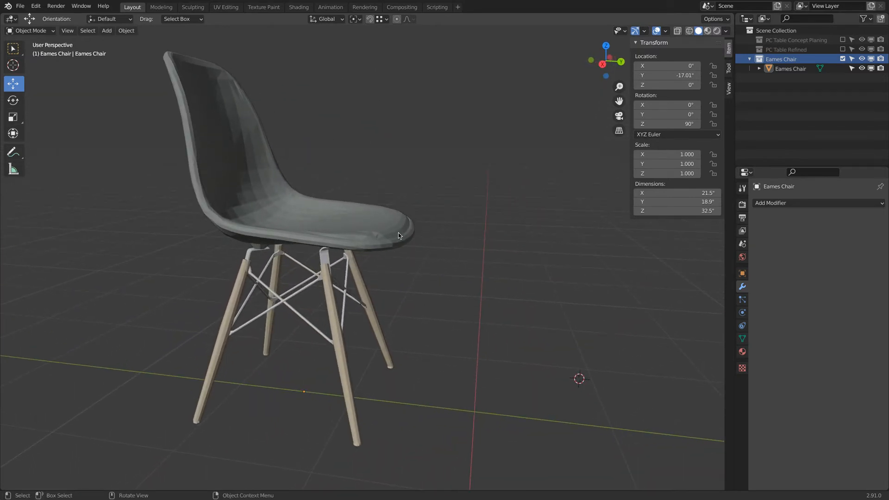
Select the chair in the top orthographic view and snap the 3D cursor to its origin.
{"action": "key", "text": "KP_7"}
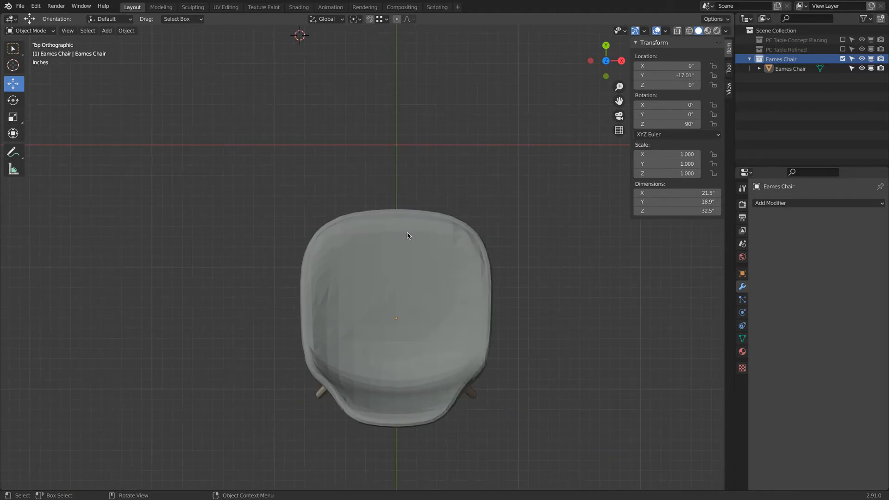
{"action": "scroll", "coordinate": [408, 236], "scroll_direction": "down", "scroll_amount": 3}
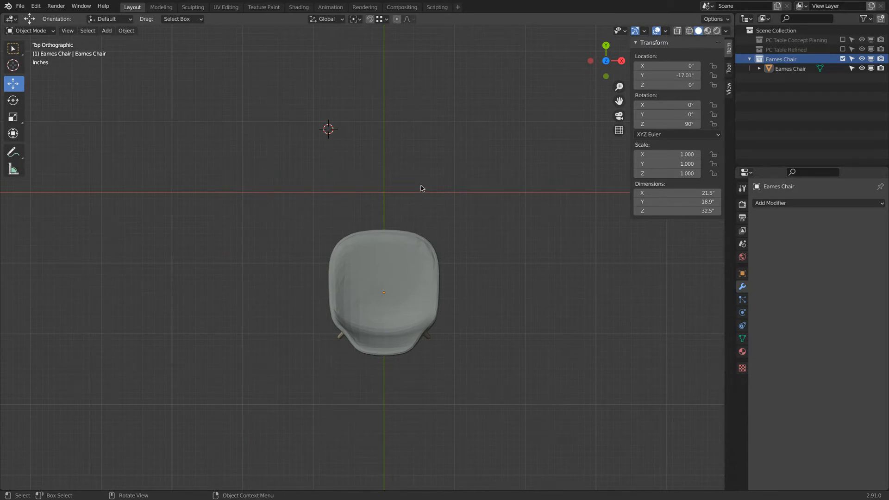
{"action": "left_click", "coordinate": [397, 258]}
{"action": "key", "text": "shift+s"}
{"action": "left_click", "coordinate": [478, 179]}
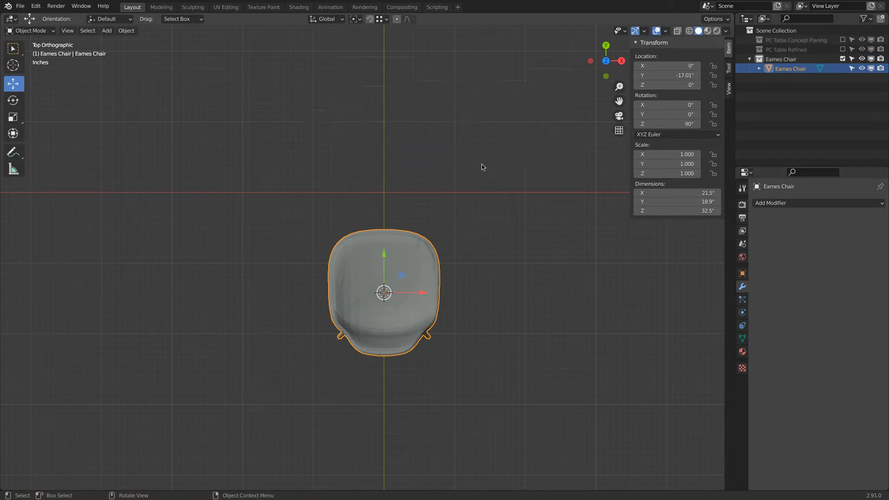
Add a plane at the 3D cursor and raise it along Z to the chair's seat height.
{"action": "key", "text": "shift+a"}
{"action": "left_click", "coordinate": [524, 151]}
{"action": "middle_click_drag", "start_coordinate": [515, 199], "coordinate": [345, 314]}
{"action": "left_click_drag", "start_coordinate": [333, 306], "coordinate": [405, 179]}
In Edit Mode, scale the plane down to fit the seat and shift it along Y towards the seat's front.
{"action": "middle_click_drag", "start_coordinate": [405, 178], "coordinate": [338, 197]}
{"action": "key", "text": "Tab"}
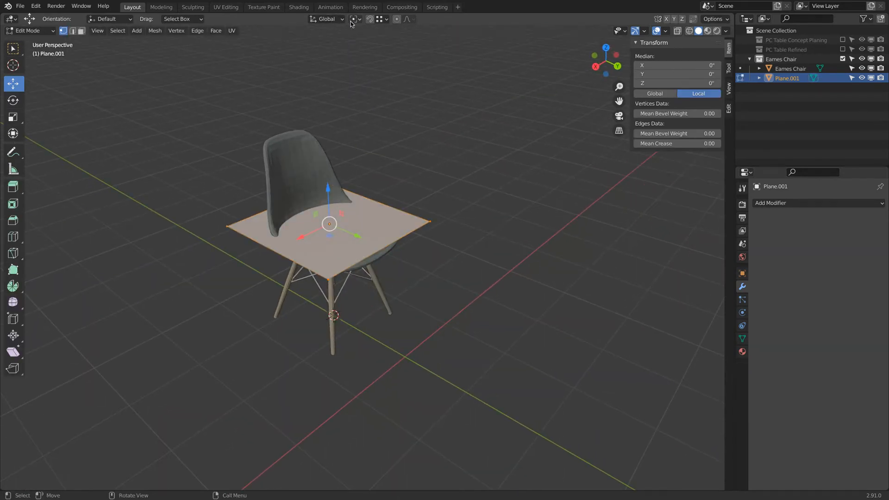
{"action": "key", "text": "s"}
{"action": "left_click", "coordinate": [404, 158]}
{"action": "middle_click_drag", "start_coordinate": [273, 204], "coordinate": [355, 230]}
{"action": "key", "text": "g"}
{"action": "key", "text": "y"}
{"action": "left_click", "coordinate": [345, 252]}
{"action": "left_click_drag", "start_coordinate": [405, 239], "coordinate": [395, 237]}
Extrude the plane's rear edge 14.022" upward along Z to form a backrest face.
{"action": "left_click", "coordinate": [327, 262]}
{"action": "left_click", "coordinate": [302, 224], "text": "shift"}
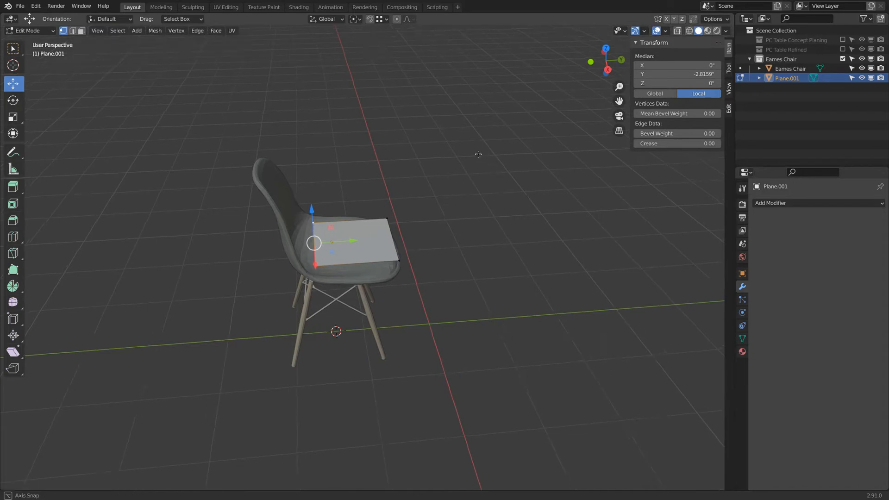
{"action": "middle_click_drag", "start_coordinate": [479, 153], "coordinate": [485, 89]}
{"action": "key", "text": "g"}
{"action": "key", "text": "z"}
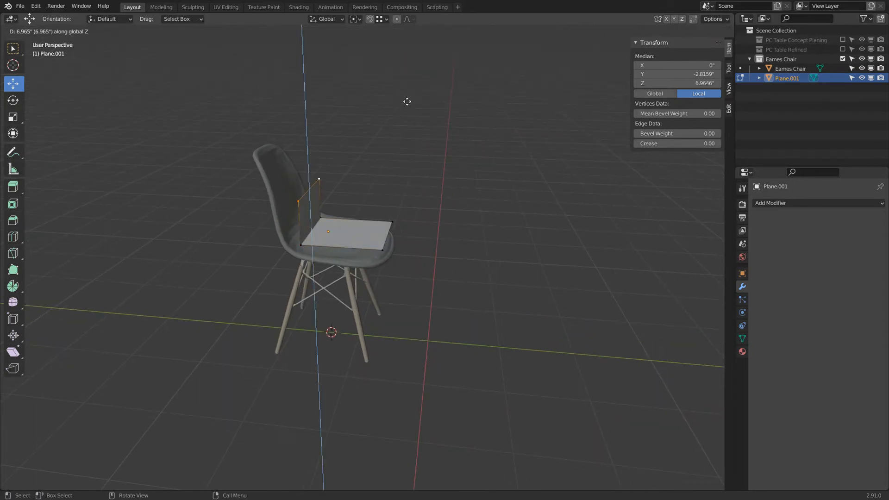
{"action": "left_click", "coordinate": [408, 61]}
Move the backrest's top edge backward along Y to about -10.471" and scale it by 0.694.
{"action": "key", "text": "g"}
{"action": "key", "text": "y"}
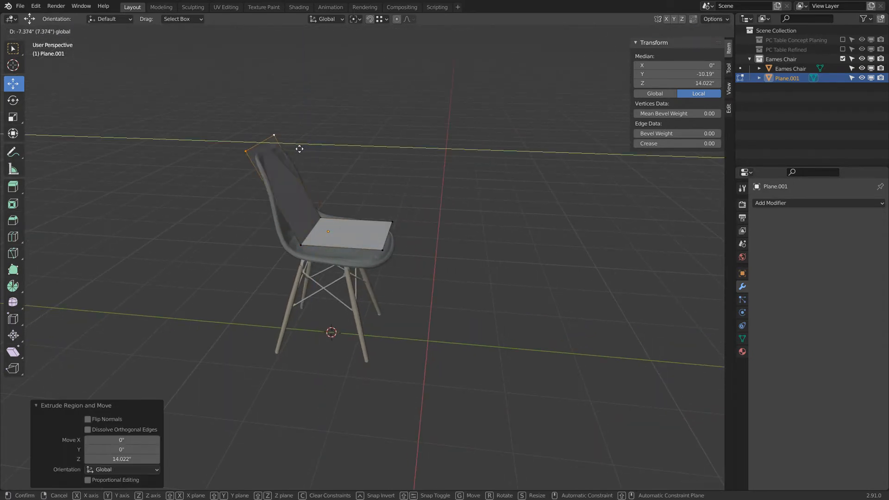
{"action": "left_click_drag", "start_coordinate": [300, 148], "coordinate": [300, 148]}
{"action": "middle_click_drag", "start_coordinate": [299, 148], "coordinate": [396, 137]}
{"action": "key", "text": "s"}
{"action": "left_click", "coordinate": [421, 133]}
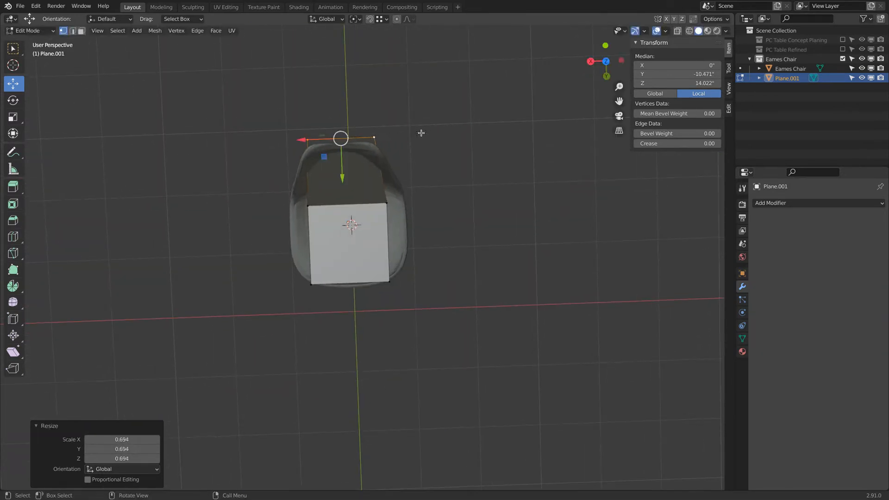
Scale the seat face's four vertices by 1.456 along X and lower the face about 1.34" onto the seat.
{"action": "left_click", "coordinate": [384, 204]}
{"action": "left_click", "coordinate": [303, 206], "text": "shift"}
{"action": "left_click", "coordinate": [305, 286], "text": "shift"}
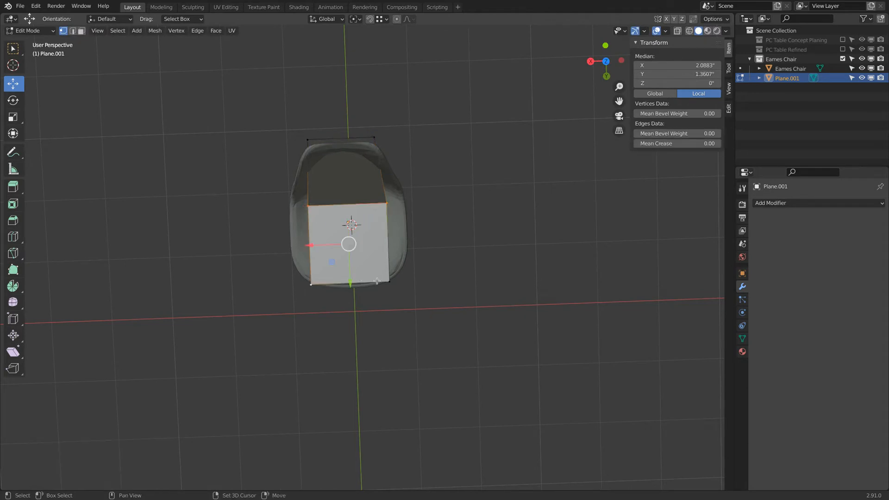
{"action": "left_click", "coordinate": [399, 203], "text": "shift"}
{"action": "key", "text": "s"}
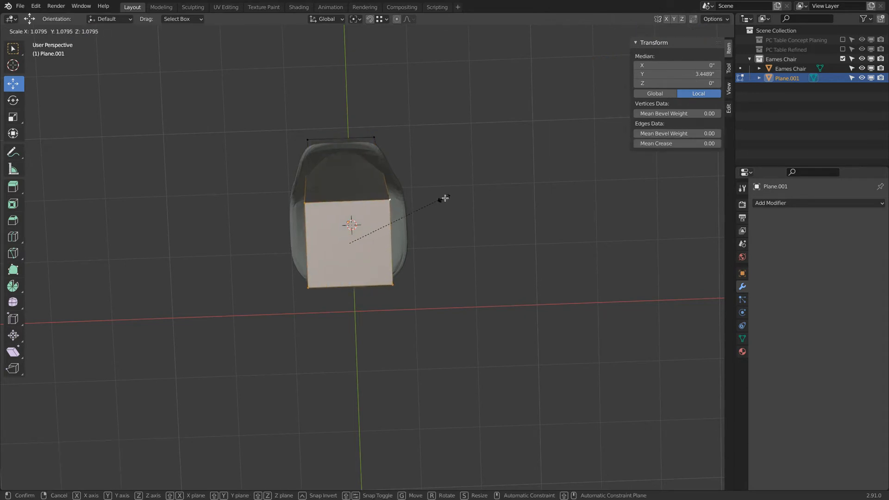
{"action": "key", "text": "x"}
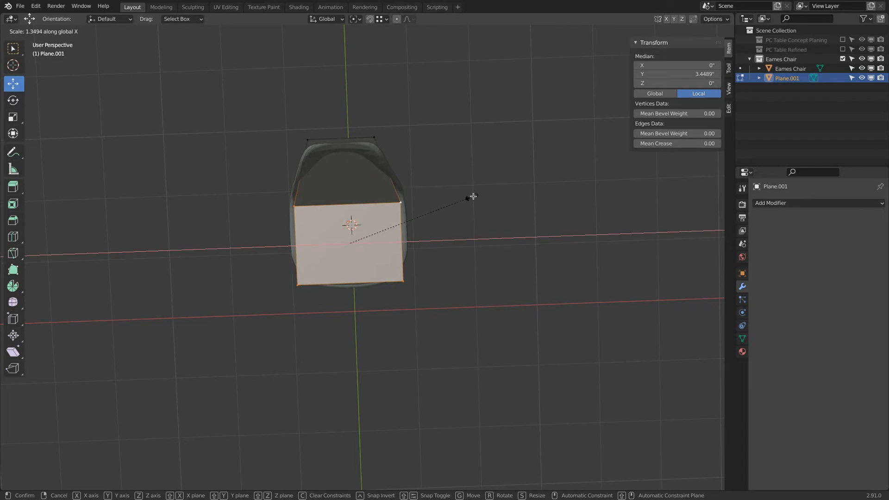
{"action": "left_click", "coordinate": [482, 195]}
{"action": "middle_click_drag", "start_coordinate": [482, 194], "coordinate": [382, 113]}
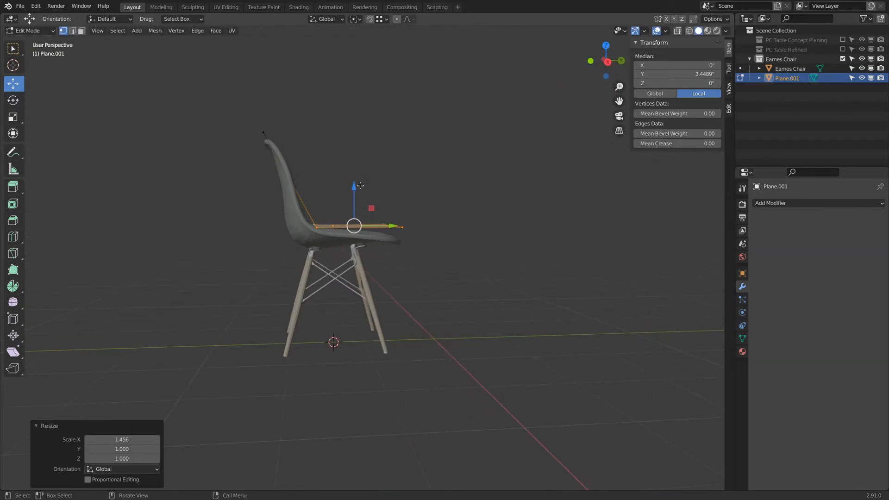
{"action": "left_click_drag", "start_coordinate": [353, 189], "coordinate": [353, 197]}
Select the backrest's top edge and rescale it to fit the width of the chair's back.
{"action": "middle_click_drag", "start_coordinate": [354, 197], "coordinate": [214, 174]}
{"action": "left_click", "coordinate": [420, 131]}
{"action": "middle_click_drag", "start_coordinate": [419, 130], "coordinate": [486, 125]}
{"action": "key", "text": "x"}
{"action": "key", "text": "Escape"}
{"action": "key", "text": "s"}
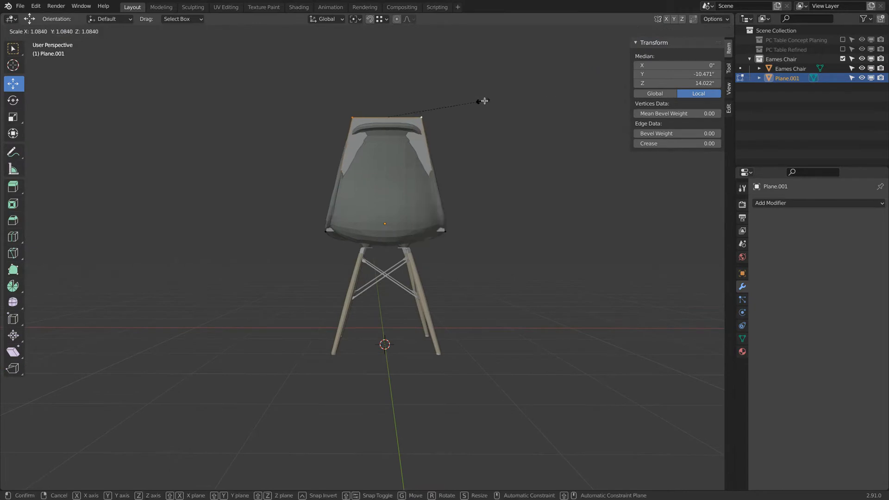
{"action": "left_click", "coordinate": [448, 98]}
Lower the backrest's top edge and shift it along Y to line up with the top of the chair.
{"action": "middle_click_drag", "start_coordinate": [449, 97], "coordinate": [531, 105]}
{"action": "left_click_drag", "start_coordinate": [463, 100], "coordinate": [467, 110]}
{"action": "middle_click_drag", "start_coordinate": [467, 110], "coordinate": [450, 137]}
{"action": "left_click_drag", "start_coordinate": [432, 146], "coordinate": [423, 148]}
Select both vertices where seat and backrest meet and move them -1.6976" along Y.
{"action": "middle_click_drag", "start_coordinate": [423, 148], "coordinate": [433, 171]}
{"action": "left_click", "coordinate": [414, 225]}
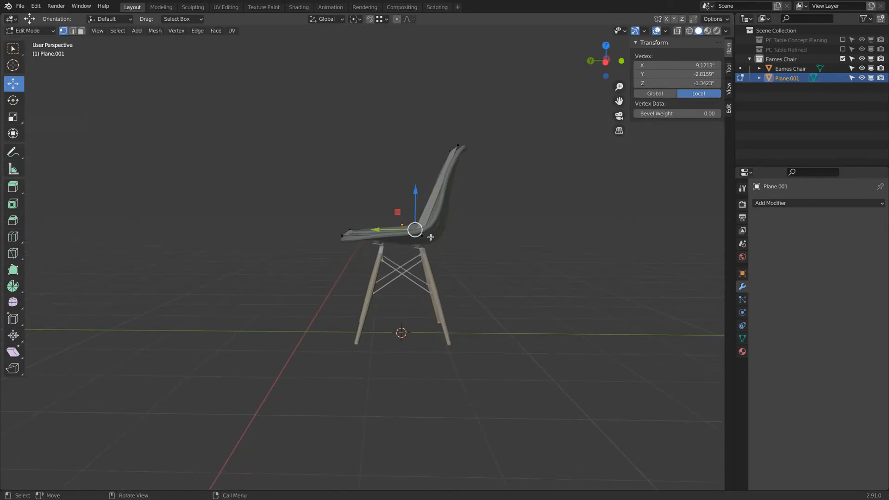
{"action": "middle_click_drag", "start_coordinate": [414, 225], "coordinate": [437, 270]}
{"action": "left_click", "coordinate": [415, 240], "text": "shift"}
{"action": "left_click_drag", "start_coordinate": [382, 231], "coordinate": [363, 231]}
Add a Subdivision Surface modifier to the plane and set its viewport level to 2.
{"action": "middle_click_drag", "start_coordinate": [364, 232], "coordinate": [476, 236]}
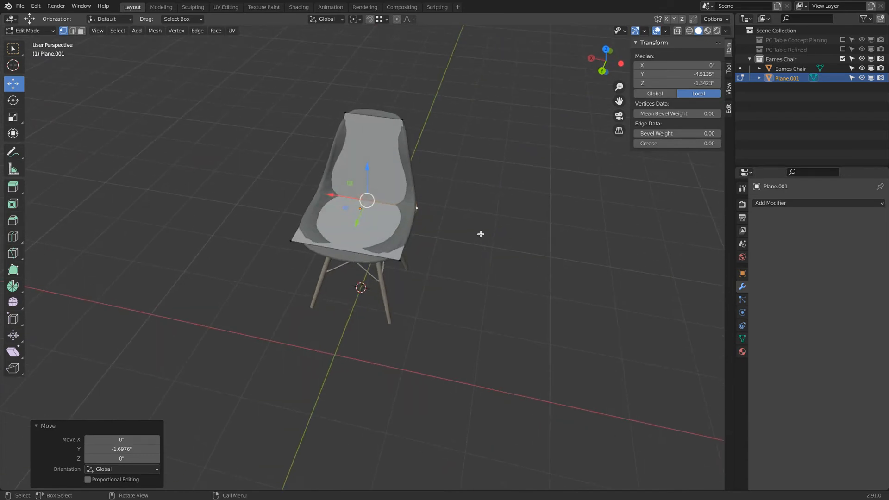
{"action": "left_click", "coordinate": [800, 204]}
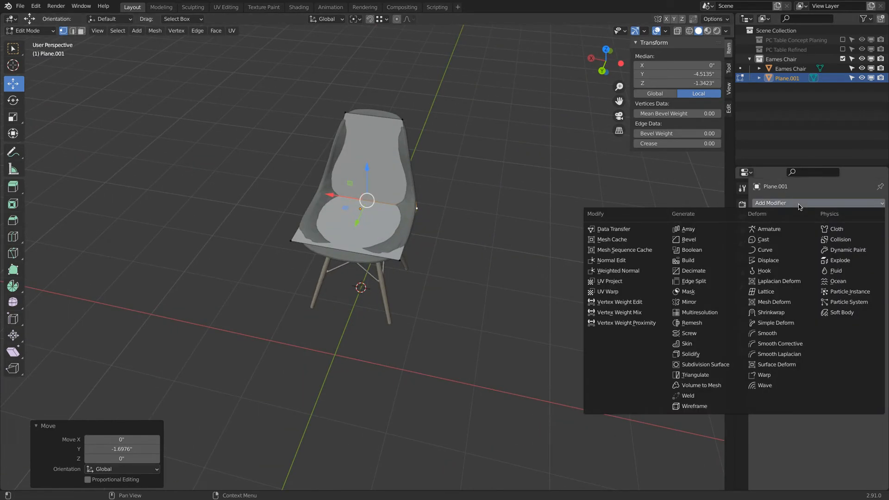
{"action": "left_click", "coordinate": [712, 366]}
{"action": "left_click", "coordinate": [872, 245]}
{"action": "left_click", "coordinate": [873, 244]}
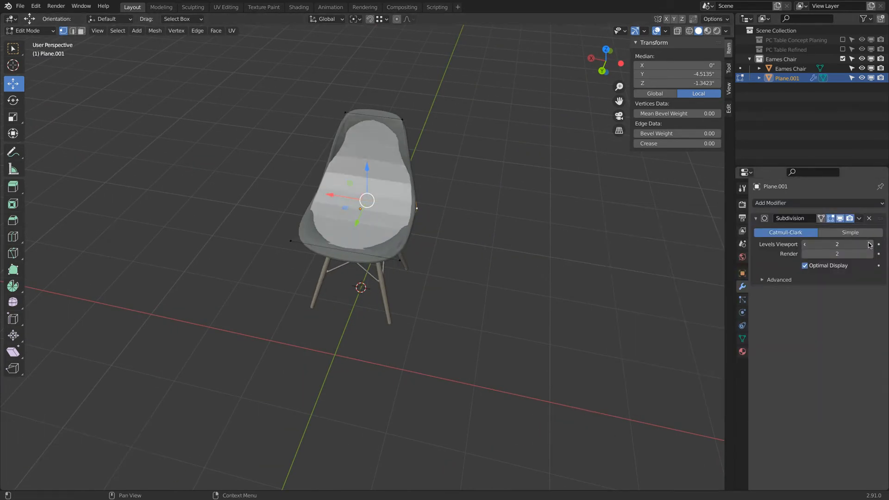
Set the Subdivision modifier's viewport level to 3 and hide the Eames Chair object.
{"action": "mouse_move", "coordinate": [458, 222]}
{"action": "middle_mouse_down"}
{"action": "mouse_move", "coordinate": [452, 226]}
{"action": "mouse_move", "coordinate": [463, 213]}
{"action": "middle_mouse_up"}
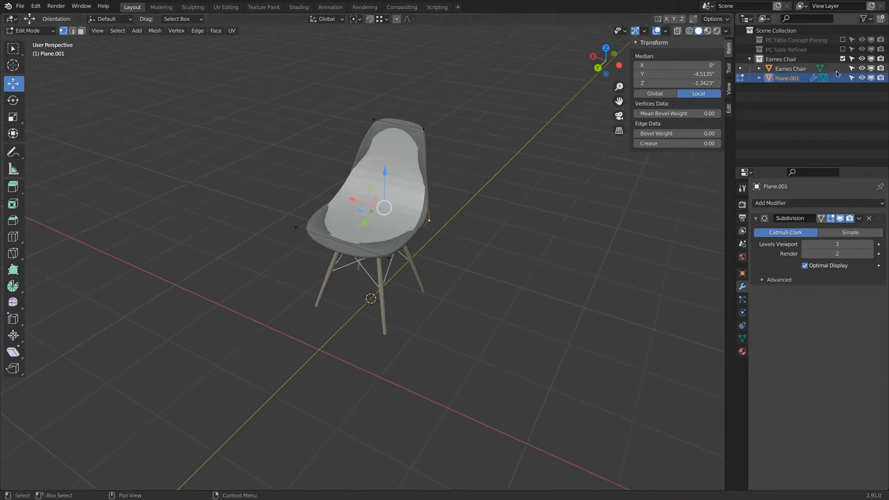
{"action": "left_click", "coordinate": [862, 69]}
{"action": "middle_click_drag", "start_coordinate": [425, 123], "coordinate": [414, 146]}
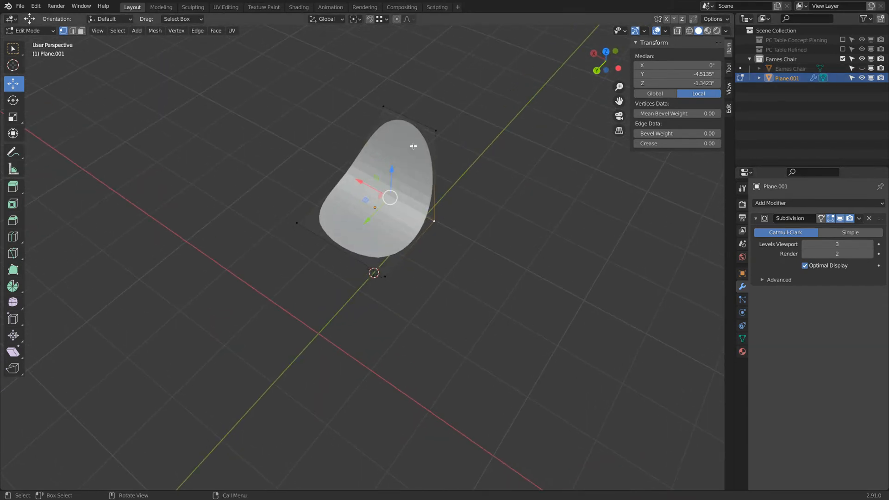
Select all faces of the plane and shade them smooth.
{"action": "key", "text": "a"}
{"action": "right_click", "coordinate": [411, 145]}
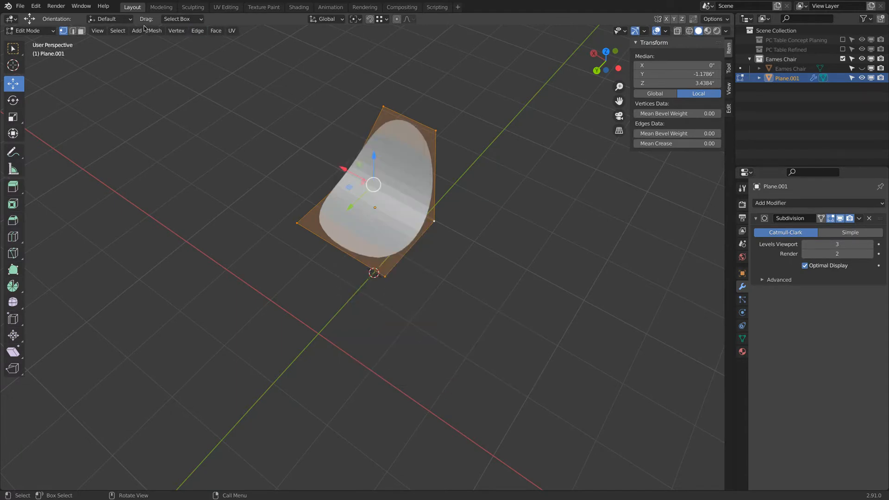
{"action": "left_click", "coordinate": [81, 31]}
{"action": "right_click", "coordinate": [395, 143]}
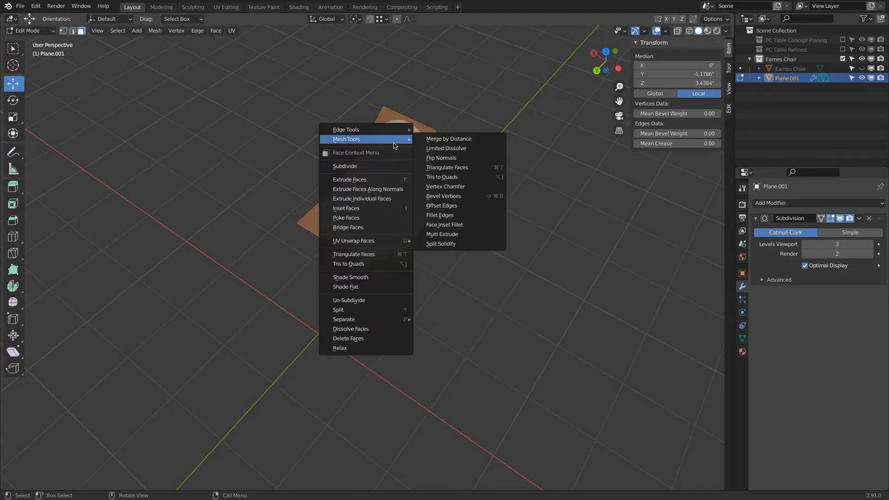
{"action": "left_click", "coordinate": [367, 278]}
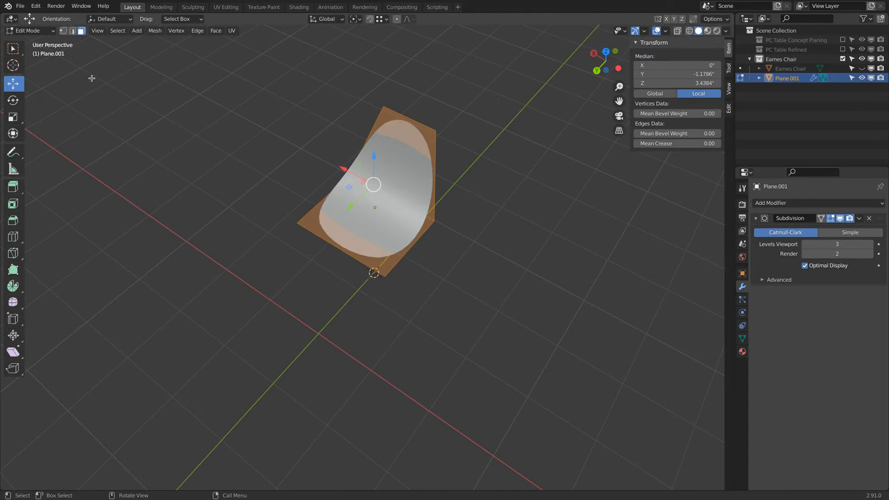
Add a loop cut across the seat and slide it by about 0.70 toward the bend with the backrest.
{"action": "left_click", "coordinate": [72, 33]}
{"action": "mouse_move", "coordinate": [230, 145]}
{"action": "middle_mouse_down"}
{"action": "mouse_move", "coordinate": [254, 124]}
{"action": "mouse_move", "coordinate": [284, 155]}
{"action": "mouse_move", "coordinate": [313, 164]}
{"action": "mouse_move", "coordinate": [274, 167]}
{"action": "mouse_move", "coordinate": [355, 200]}
{"action": "mouse_move", "coordinate": [398, 262]}
{"action": "middle_mouse_up"}
{"action": "key", "text": "ctrl+r"}
{"action": "left_click", "coordinate": [392, 268]}
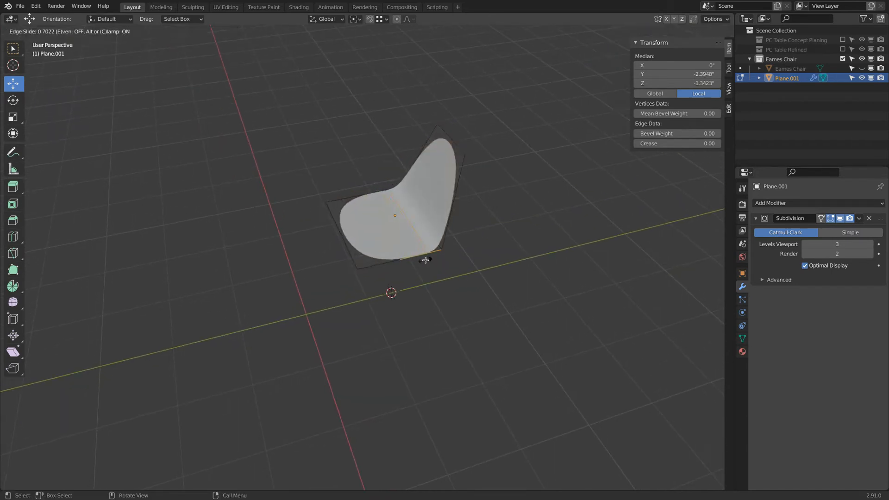
{"action": "left_click", "coordinate": [426, 261]}
Add a centred loop cut running lengthwise through the seat and backrest.
{"action": "middle_click_drag", "start_coordinate": [426, 261], "coordinate": [400, 229]}
{"action": "key", "text": "ctrl+r"}
{"action": "left_click", "coordinate": [373, 197]}
{"action": "right_click", "coordinate": [374, 197]}
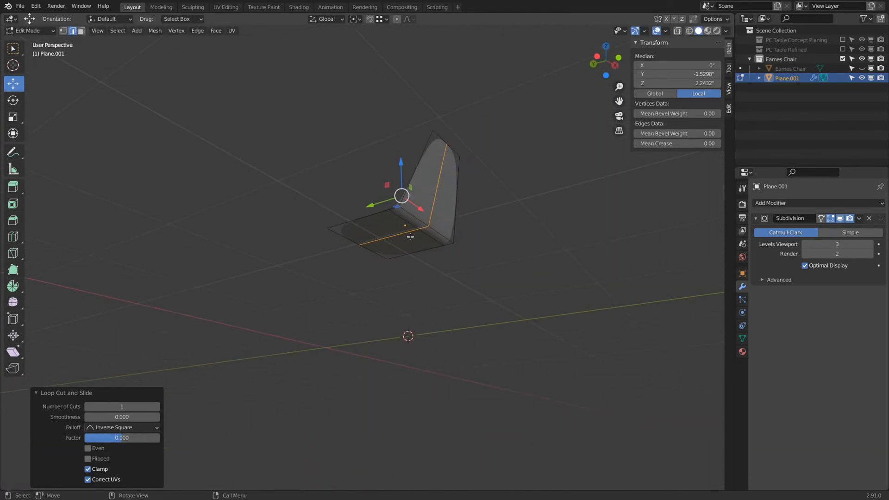
Lower the short centre edge beside the seat-to-backrest bend along Z and check the shell's profile in Object Mode.
{"action": "left_click", "coordinate": [421, 228]}
{"action": "left_click_drag", "start_coordinate": [424, 197], "coordinate": [423, 211]}
{"action": "middle_click_drag", "start_coordinate": [423, 211], "coordinate": [441, 213]}
{"action": "key", "text": "Tab"}
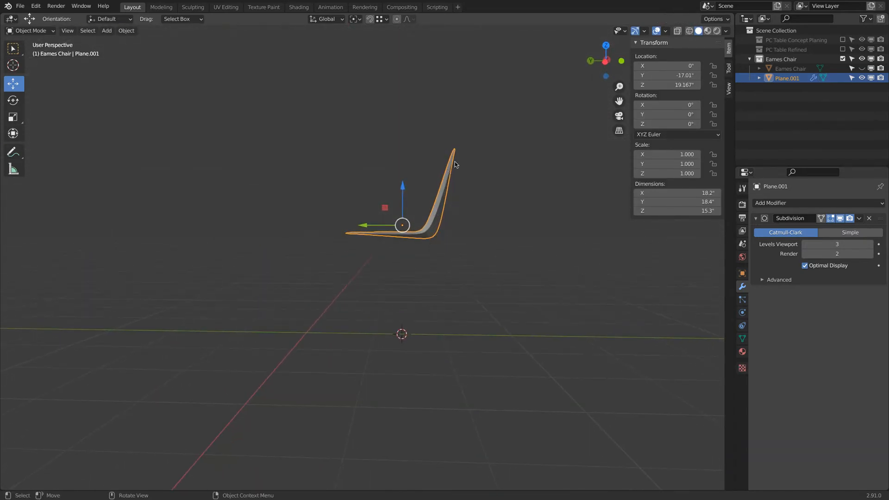
{"action": "middle_click_drag", "start_coordinate": [431, 257], "coordinate": [436, 181]}
{"action": "key", "text": "Tab"}
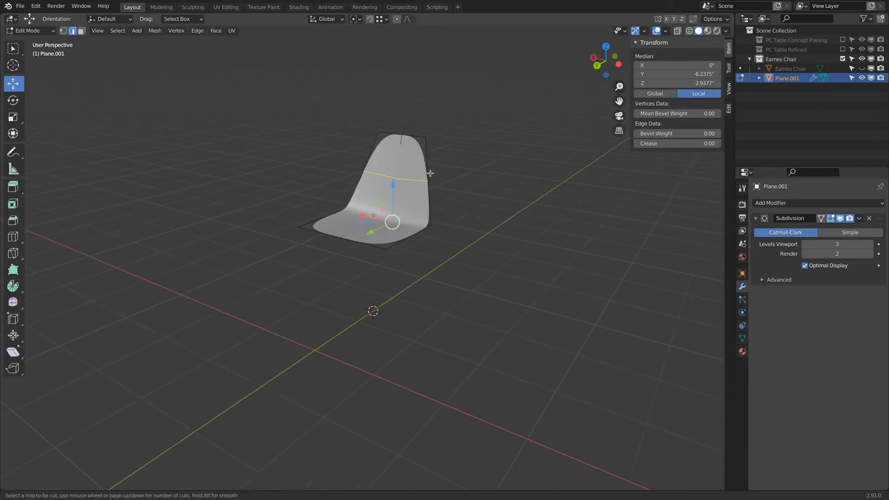
Add a loop cut across the middle of the backrest and slide it by about 0.19 toward the seat.
{"action": "key", "text": "ctrl+r"}
{"action": "left_click", "coordinate": [430, 180]}
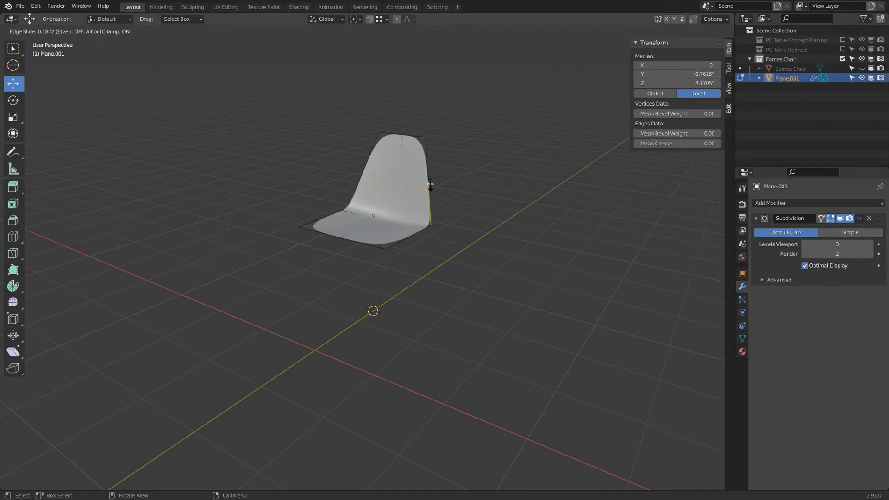
{"action": "left_click", "coordinate": [430, 183]}
Select both edges at the top of the backrest and move them -2.7611" along Y.
{"action": "middle_click_drag", "start_coordinate": [431, 183], "coordinate": [441, 152]}
{"action": "left_click", "coordinate": [458, 145]}
{"action": "scroll", "coordinate": [477, 125], "scroll_direction": "up", "scroll_amount": 2}
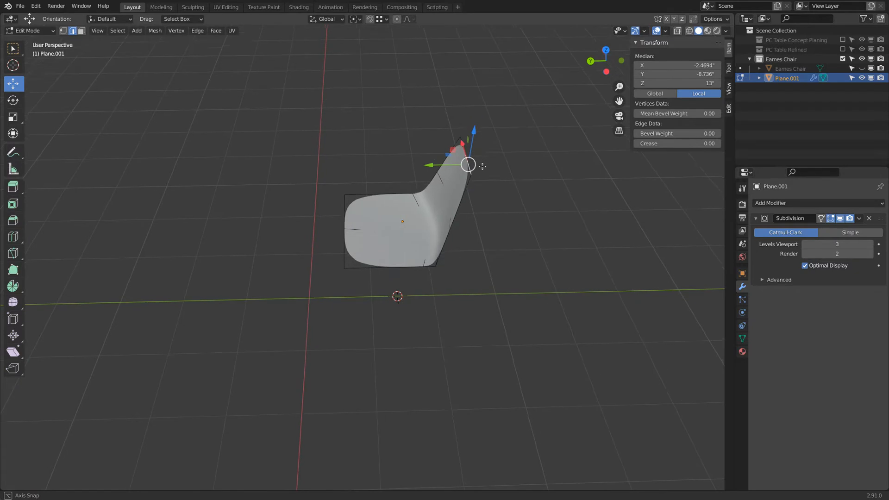
{"action": "scroll", "coordinate": [494, 107], "scroll_direction": "up", "scroll_amount": 3}
{"action": "left_click", "coordinate": [544, 40], "text": "shift"}
{"action": "scroll", "coordinate": [542, 46], "scroll_direction": "down", "scroll_amount": 1}
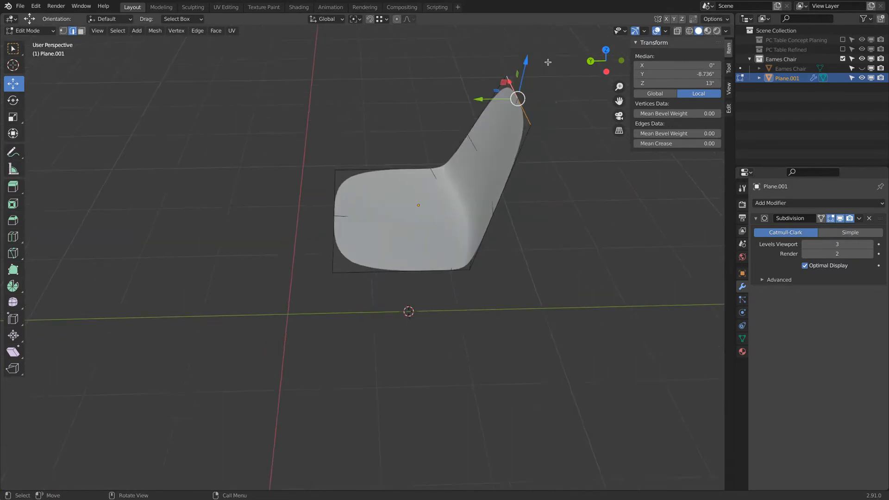
{"action": "middle_click_drag", "start_coordinate": [541, 65], "coordinate": [547, 63]}
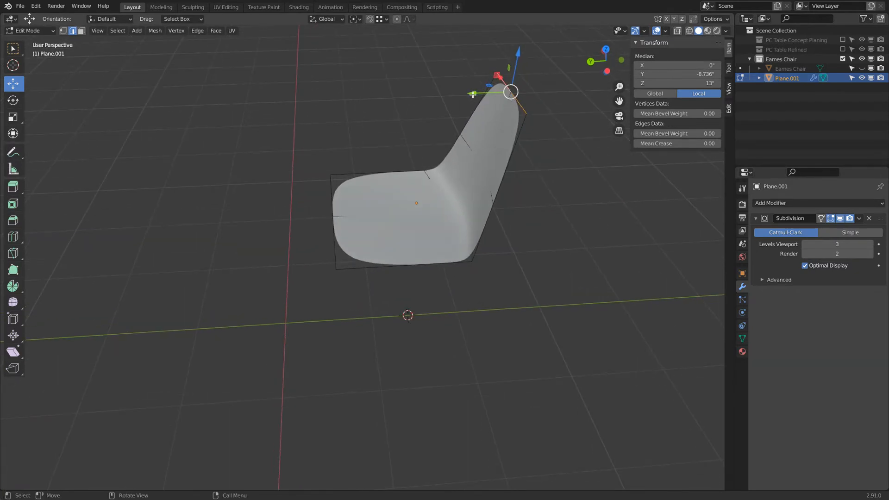
{"action": "left_click_drag", "start_coordinate": [475, 92], "coordinate": [519, 91]}
{"action": "middle_click_drag", "start_coordinate": [519, 91], "coordinate": [512, 118]}
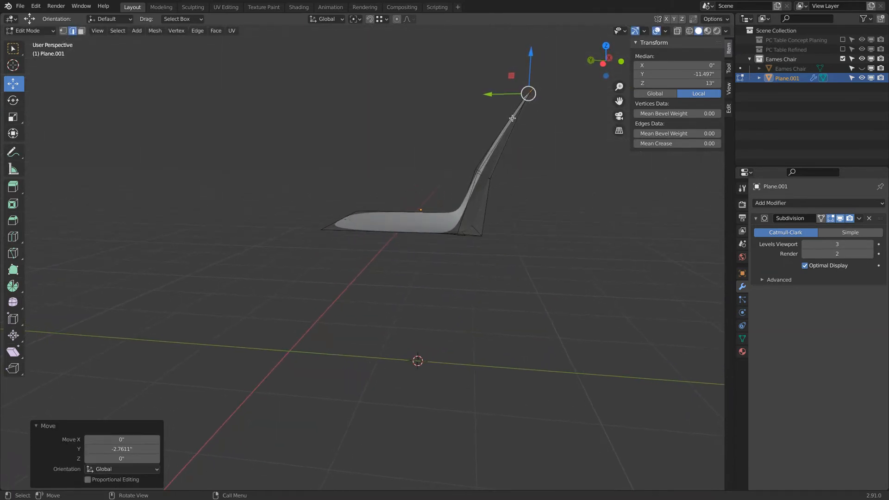
Show the Eames Chair again and move the backrest's top edges 1.4845" along Y to meet the top of the chair.
{"action": "left_click", "coordinate": [603, 65]}
{"action": "key", "text": "Tab"}
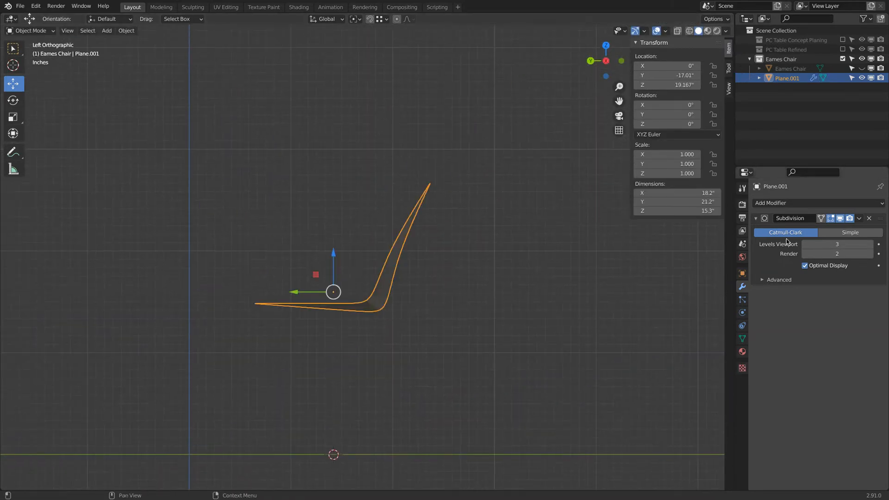
{"action": "left_click", "coordinate": [862, 69]}
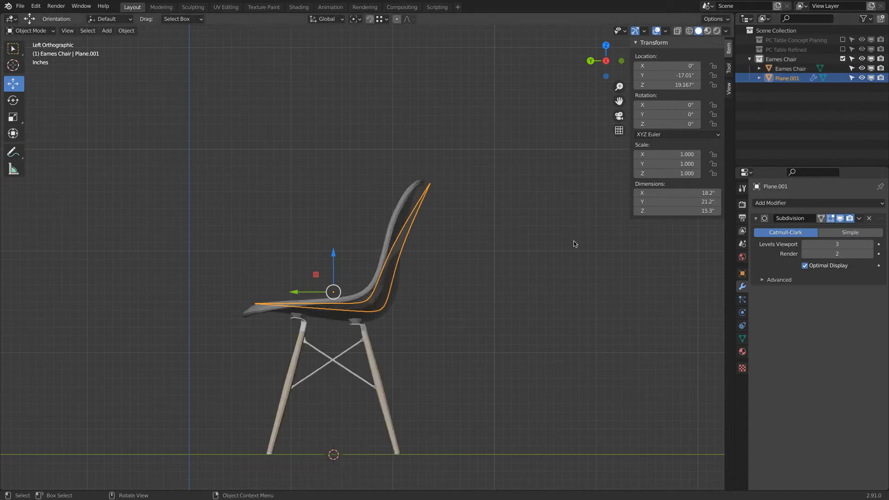
{"action": "key", "text": "Tab"}
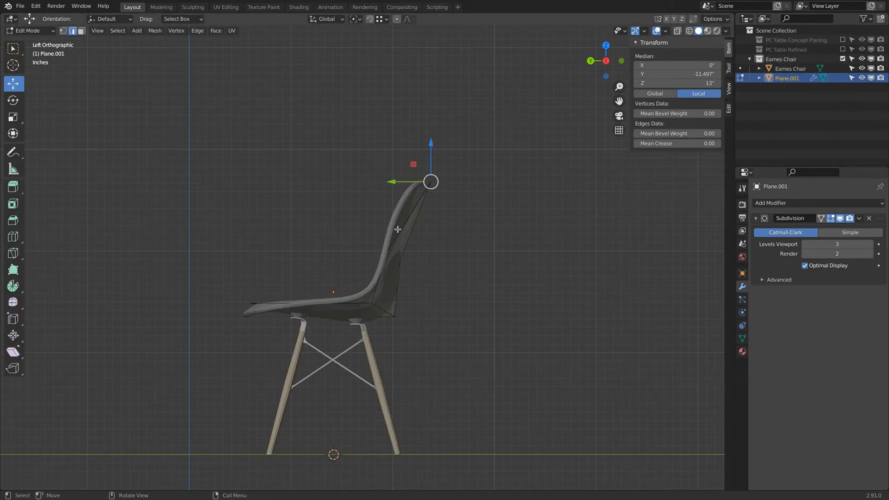
{"action": "left_click_drag", "start_coordinate": [398, 179], "coordinate": [378, 182]}
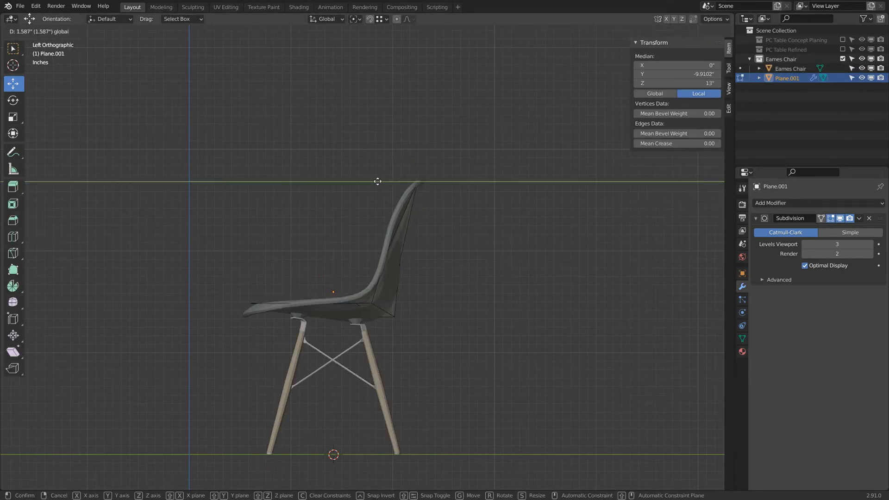
{"action": "right_click", "coordinate": [379, 182]}
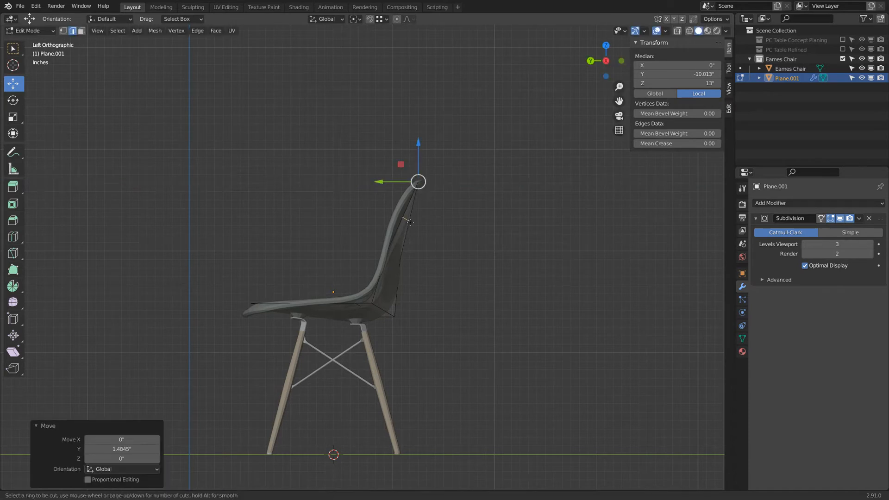
Add a loop cut across the upper backrest, move it 0.81902" along Y, and compare the profile with the chair.
{"action": "left_click", "coordinate": [409, 221]}
{"action": "left_click_drag", "start_coordinate": [370, 220], "coordinate": [362, 219]}
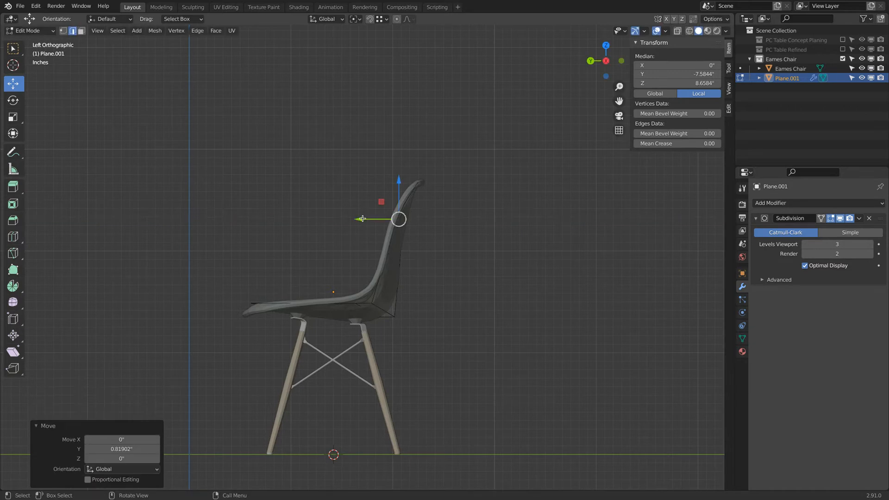
{"action": "key", "text": "Tab"}
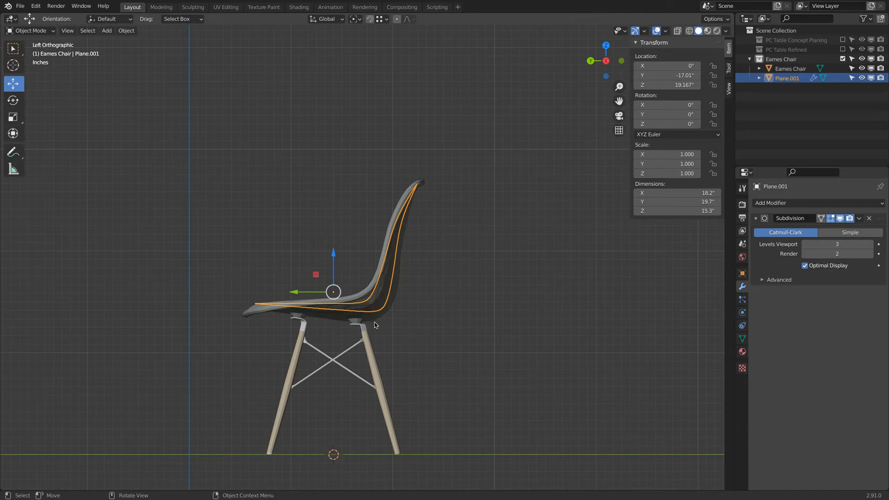
{"action": "key", "text": "Tab"}
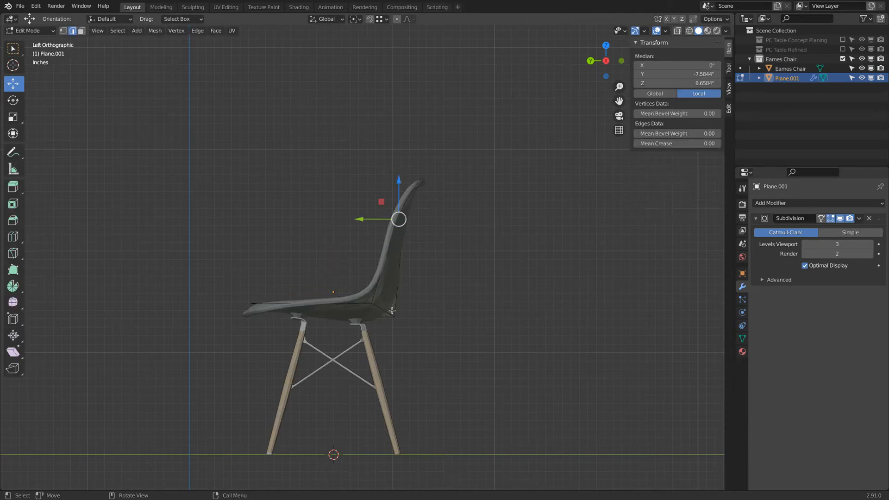
Enable the Subdivision modifier's on-cage display and compare the shell with the chair in vertex mode from the side.
{"action": "key", "text": "Tab"}
{"action": "middle_click_drag", "start_coordinate": [396, 302], "coordinate": [195, 187]}
{"action": "key", "text": "Tab"}
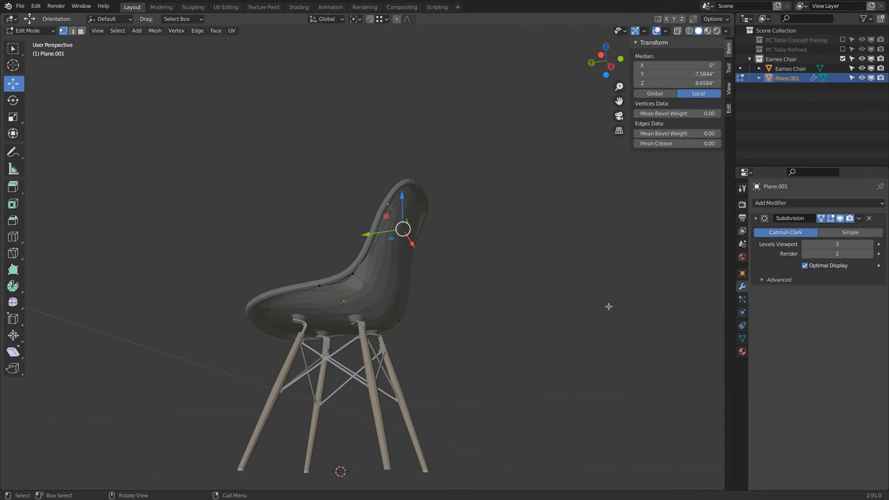
{"action": "key", "text": "KP_1"}
{"action": "key", "text": "KP_3"}
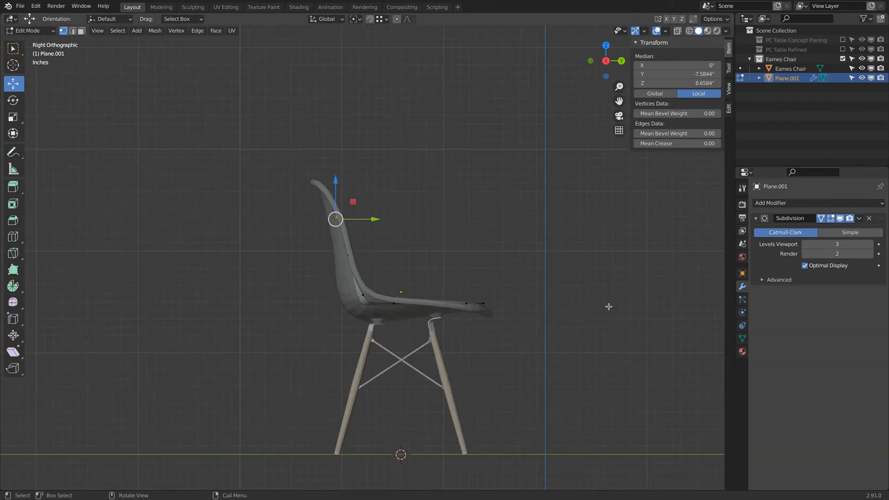
{"action": "left_click", "coordinate": [830, 219]}
{"action": "left_click", "coordinate": [830, 220]}
Select the three vertices across the seat-to-backrest bend and show the model in wireframe from the left side.
{"action": "left_click", "coordinate": [358, 296]}
{"action": "middle_click_drag", "start_coordinate": [357, 296], "coordinate": [437, 280]}
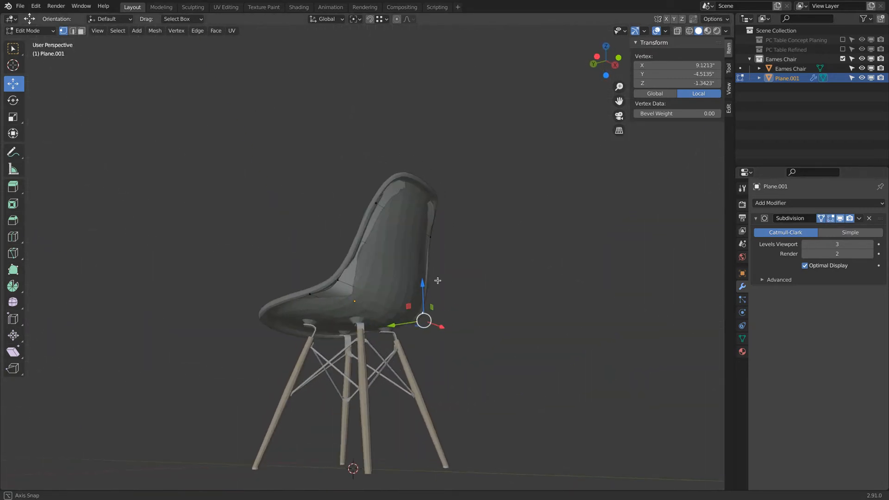
{"action": "left_click", "coordinate": [338, 281], "text": "shift"}
{"action": "left_click", "coordinate": [410, 302], "text": "shift"}
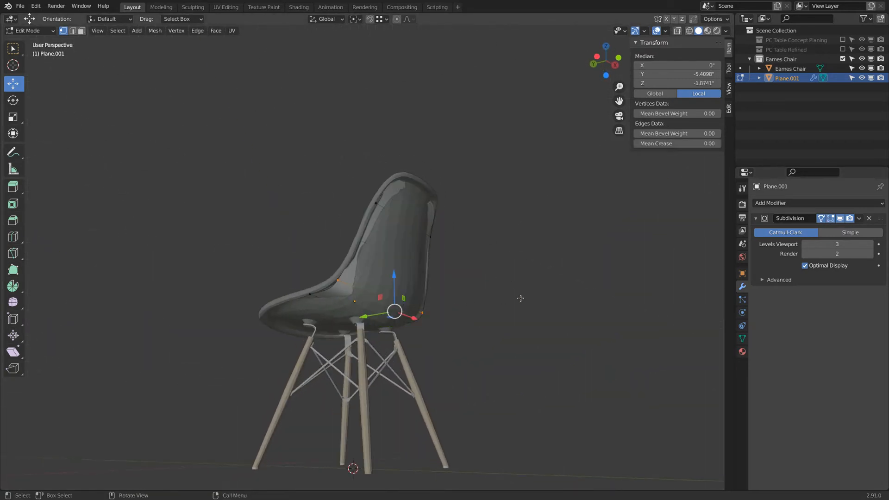
{"action": "left_click", "coordinate": [593, 64]}
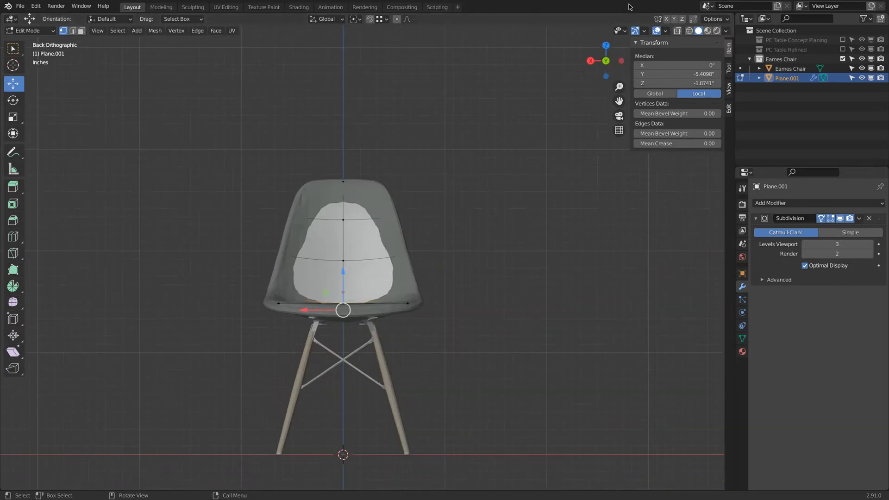
{"action": "key", "text": "ctrl+KP_3"}
{"action": "key", "text": "shift+z"}
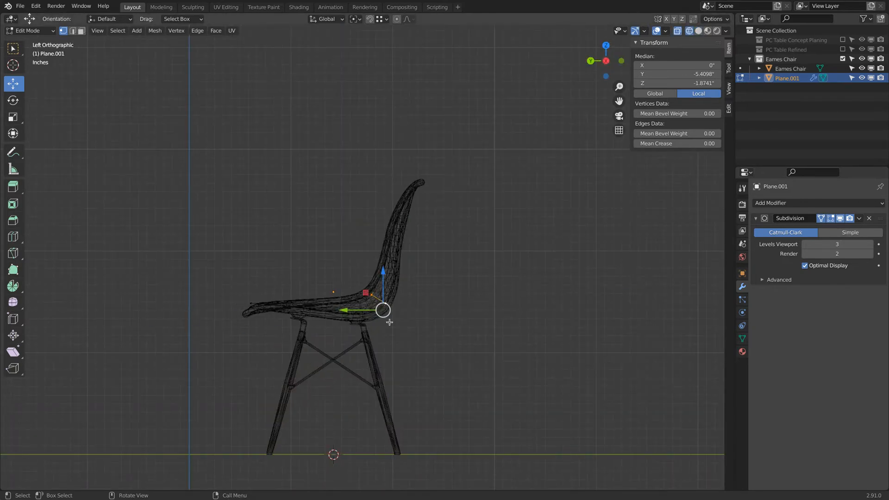
{"action": "scroll", "coordinate": [465, 300], "scroll_direction": "up", "scroll_amount": 3}
{"action": "key", "text": "a"}
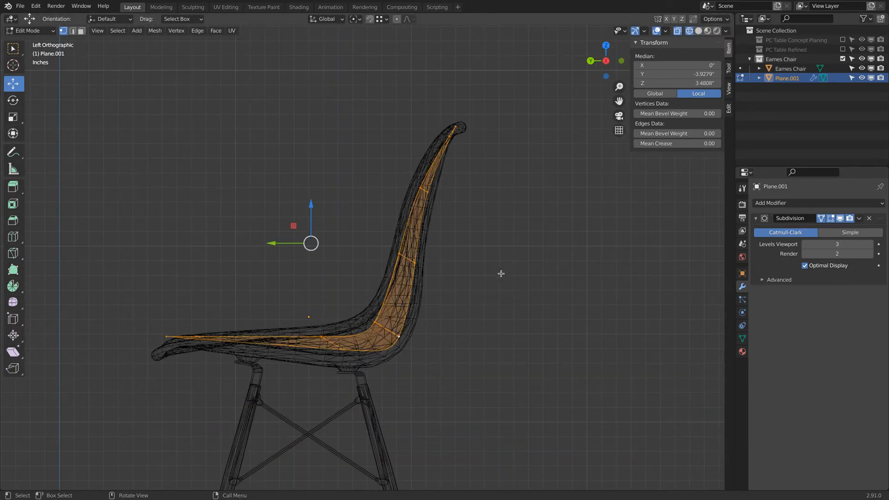
Box-select the row of vertices at the bend and move it up and slightly toward the back of the chair.
{"action": "left_click_drag", "start_coordinate": [358, 301], "coordinate": [420, 340]}
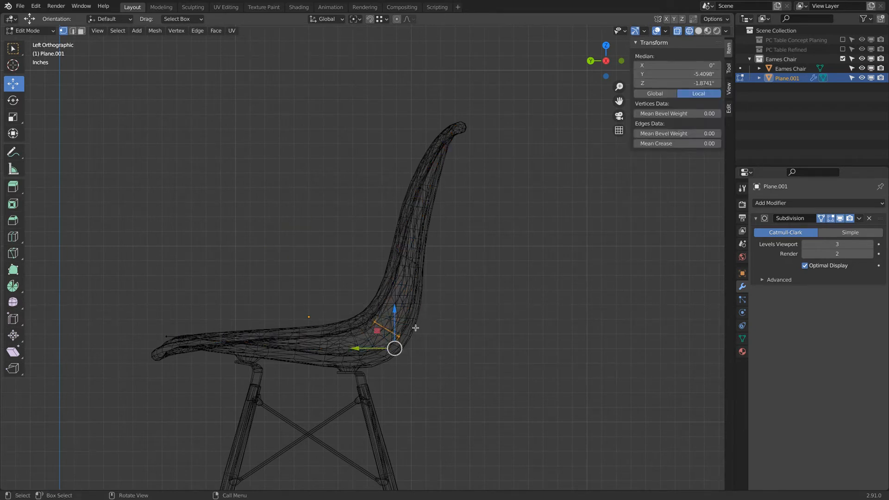
{"action": "key", "text": "g"}
{"action": "left_click", "coordinate": [423, 310]}
{"action": "key", "text": "a"}
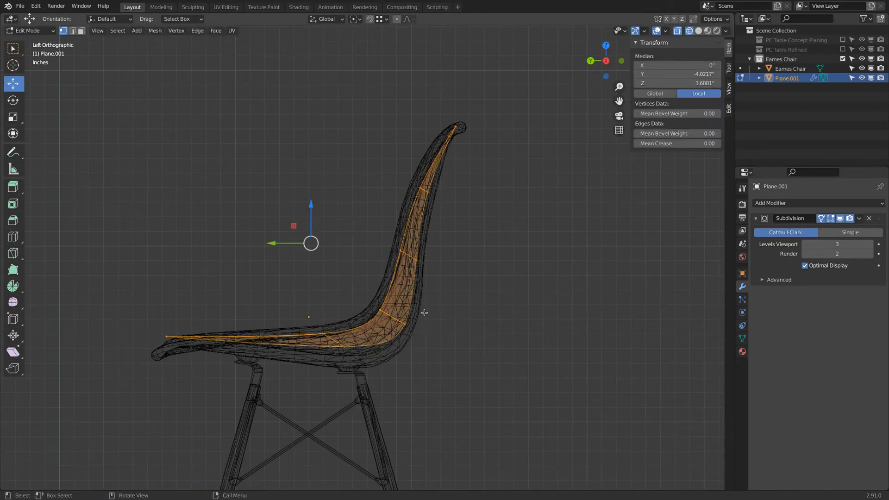
Select the two centre vertices at the bend and lower them along Z to the underside of the chair's shell.
{"action": "left_click", "coordinate": [346, 354]}
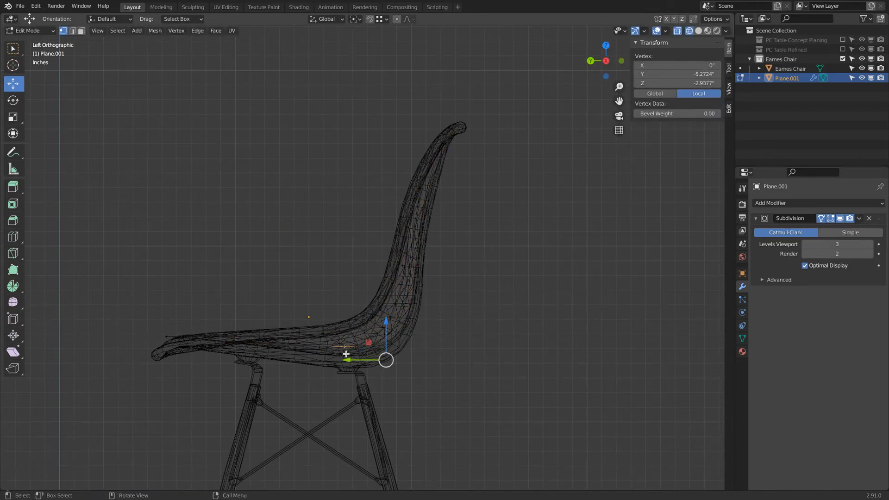
{"action": "left_click", "coordinate": [402, 327], "text": "shift"}
{"action": "left_click_drag", "start_coordinate": [405, 316], "coordinate": [403, 345]}
{"action": "key", "text": "a"}
Move the centre vertices of the middle and upper backrest rows rearward along Y to match the chair's back outline.
{"action": "left_click", "coordinate": [420, 263]}
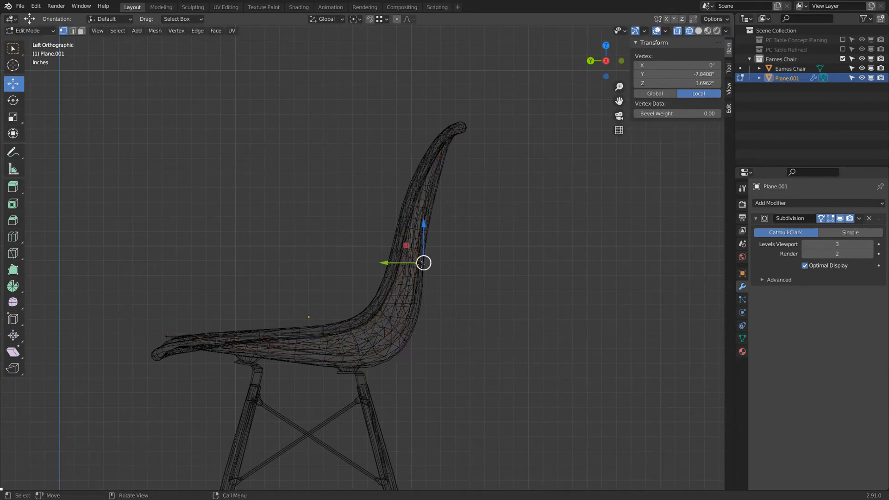
{"action": "left_click_drag", "start_coordinate": [389, 265], "coordinate": [403, 264]}
{"action": "key", "text": "a"}
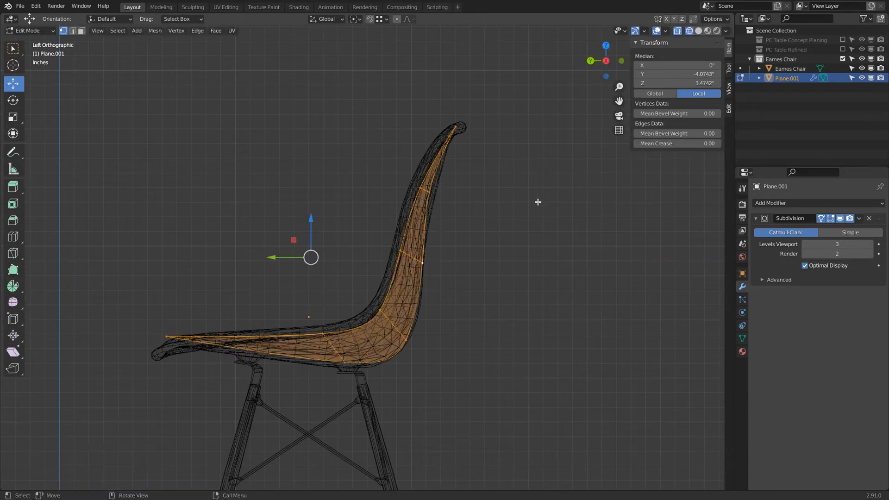
{"action": "left_click", "coordinate": [428, 194]}
{"action": "left_click_drag", "start_coordinate": [390, 195], "coordinate": [398, 194]}
{"action": "key", "text": "a"}
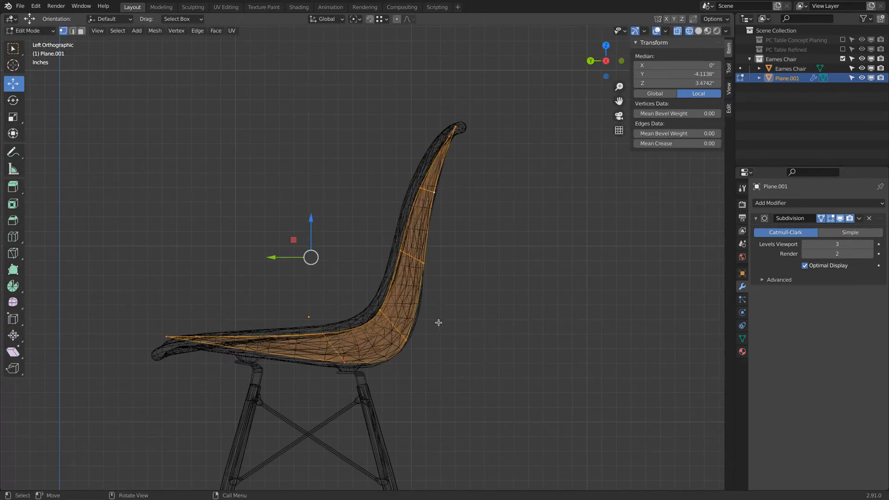
Adjust the centre vertices under the seat-to-backrest bend to follow the chair's underside, and select the whole mesh.
{"action": "left_click_drag", "start_coordinate": [410, 342], "coordinate": [382, 365]}
{"action": "key", "text": "a"}
{"action": "left_click", "coordinate": [347, 362]}
{"action": "key", "text": "a"}
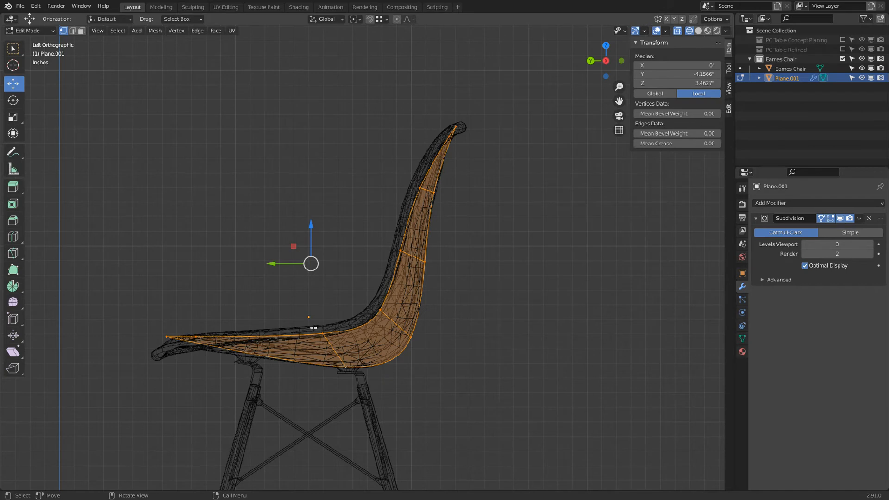
Select the four side-edge vertices on the backrest's +X side in back view and hide the Eames Chair object.
{"action": "middle_click_drag", "start_coordinate": [311, 314], "coordinate": [473, 304]}
{"action": "left_click", "coordinate": [606, 65]}
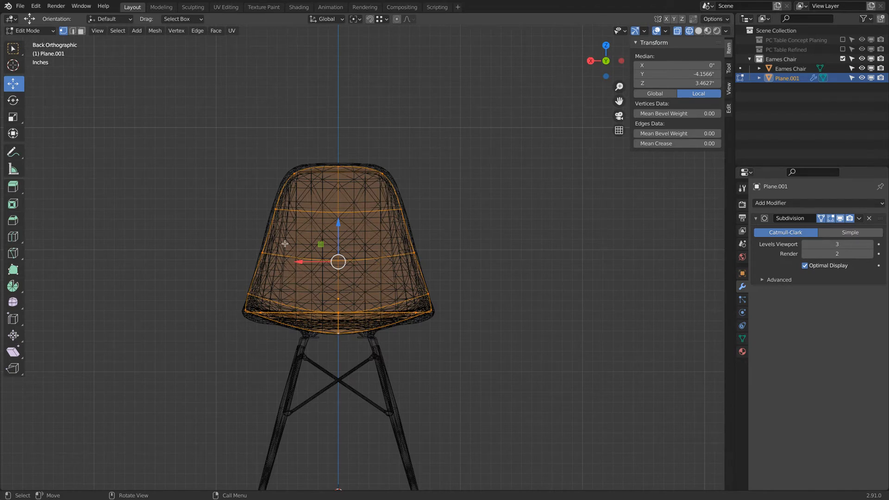
{"action": "left_click", "coordinate": [264, 252]}
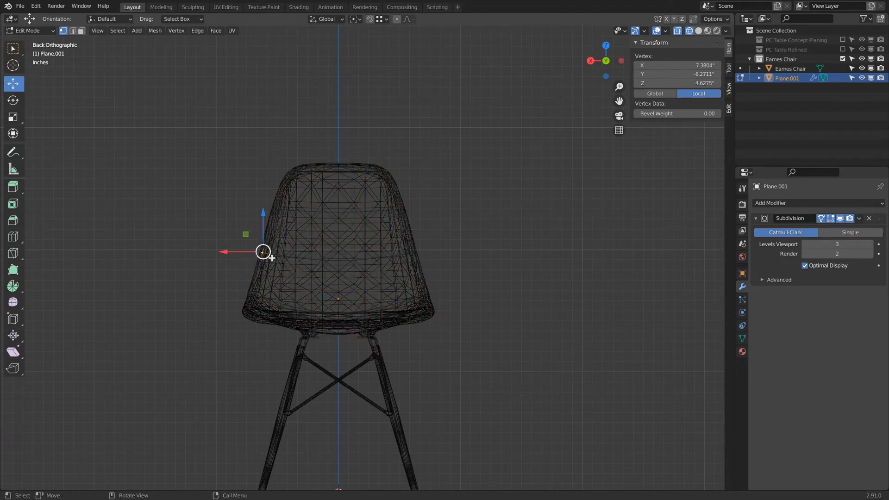
{"action": "left_click_drag", "start_coordinate": [239, 252], "coordinate": [207, 253]}
{"action": "left_click", "coordinate": [277, 210], "text": "shift"}
{"action": "left_click", "coordinate": [291, 173], "text": "shift"}
{"action": "left_click", "coordinate": [249, 293], "text": "shift"}
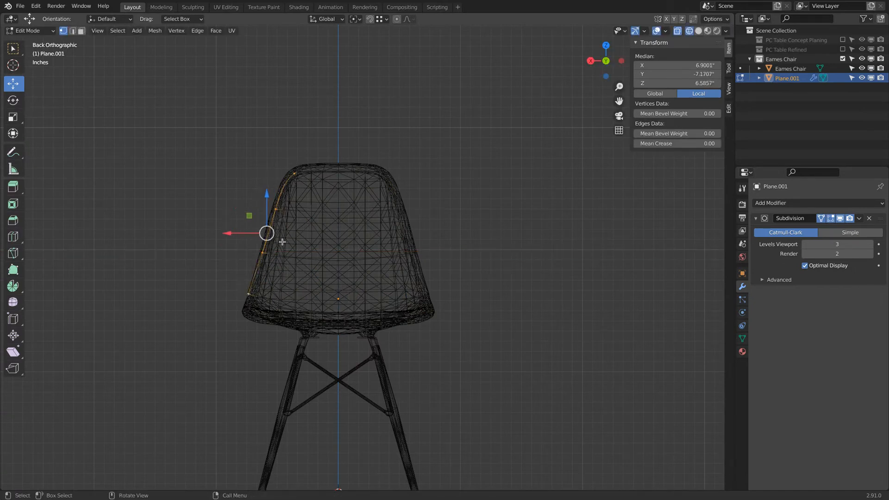
{"action": "left_click", "coordinate": [862, 69]}
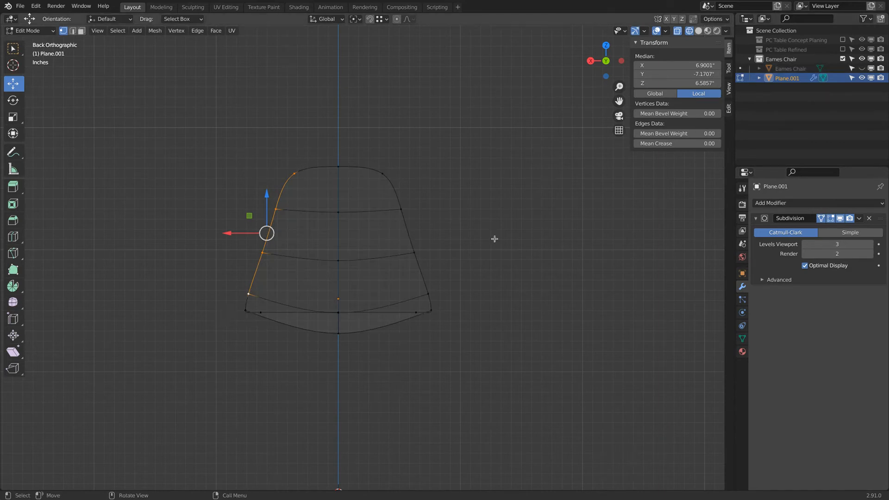
Examine the smoothed shell in Object Mode from the front and right, and compare its side profile with the Eames Chair.
{"action": "key", "text": "KP_3"}
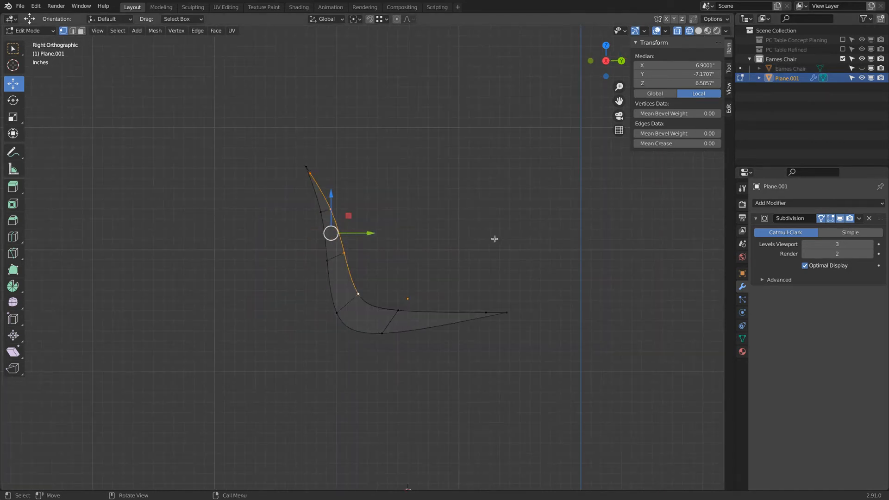
{"action": "middle_click_drag", "start_coordinate": [553, 253], "coordinate": [363, 246]}
{"action": "key", "text": "Tab"}
{"action": "middle_click_drag", "start_coordinate": [397, 277], "coordinate": [446, 242]}
{"action": "key", "text": "KP_1"}
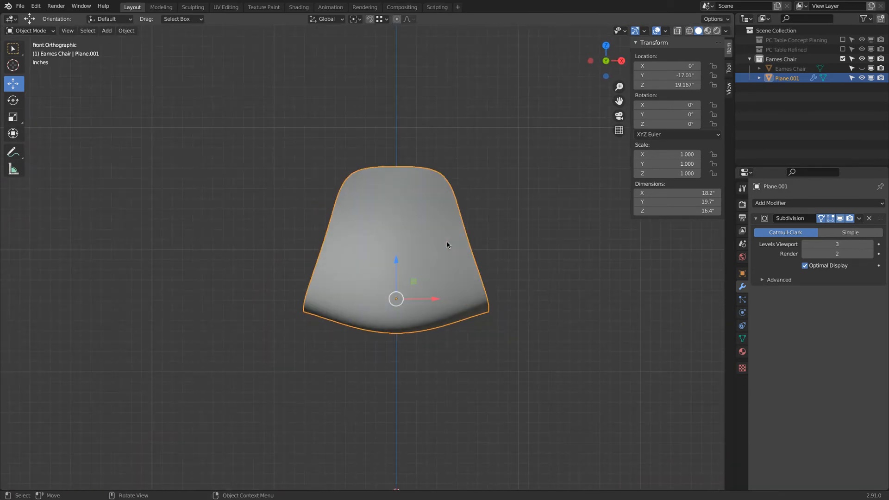
{"action": "key", "text": "KP_3"}
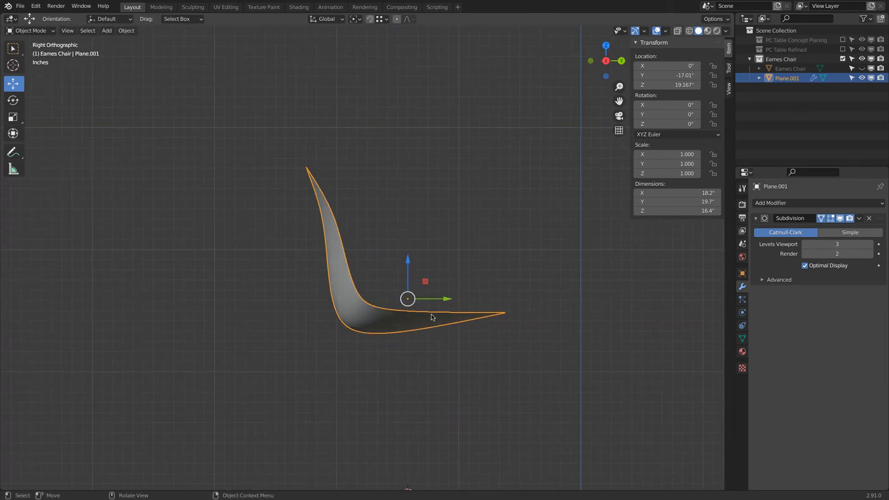
{"action": "left_click", "coordinate": [862, 68]}
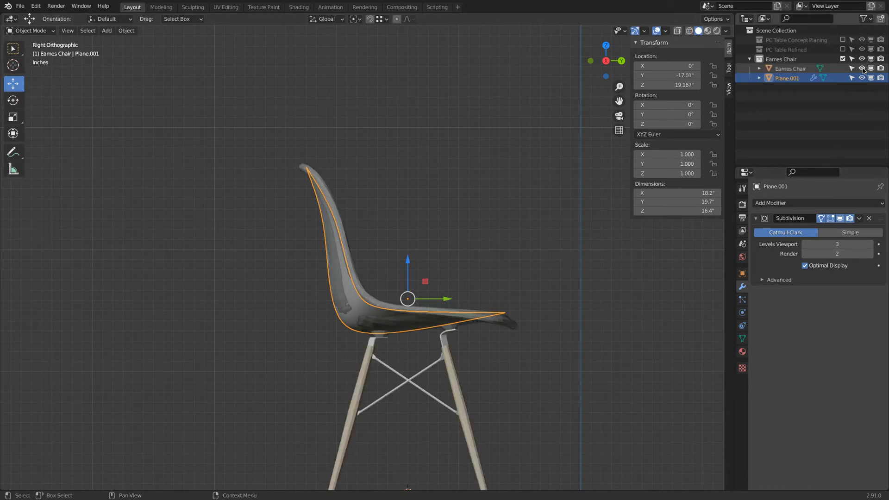
{"action": "left_click", "coordinate": [863, 69]}
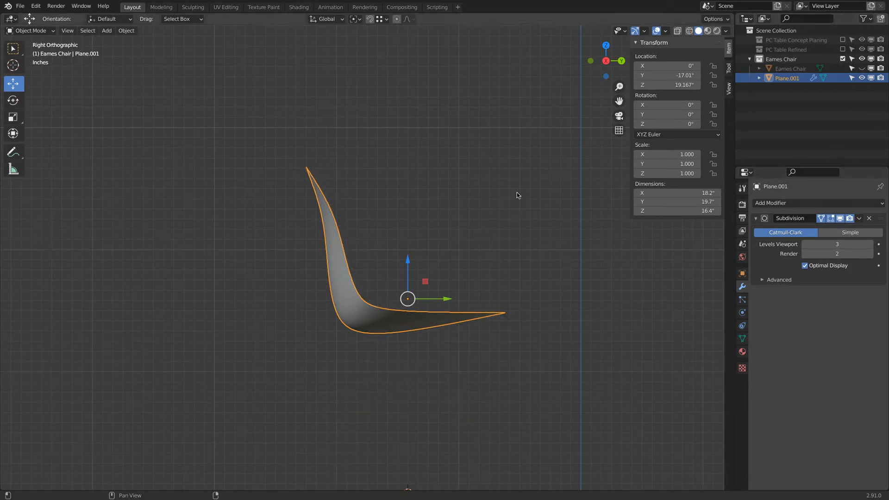
Lower the seat's front-edge vertices along Z to a median of about -2.07 inches in right wireframe view.
{"action": "key", "text": "Tab"}
{"action": "key", "text": "z"}
{"action": "left_click", "coordinate": [336, 341]}
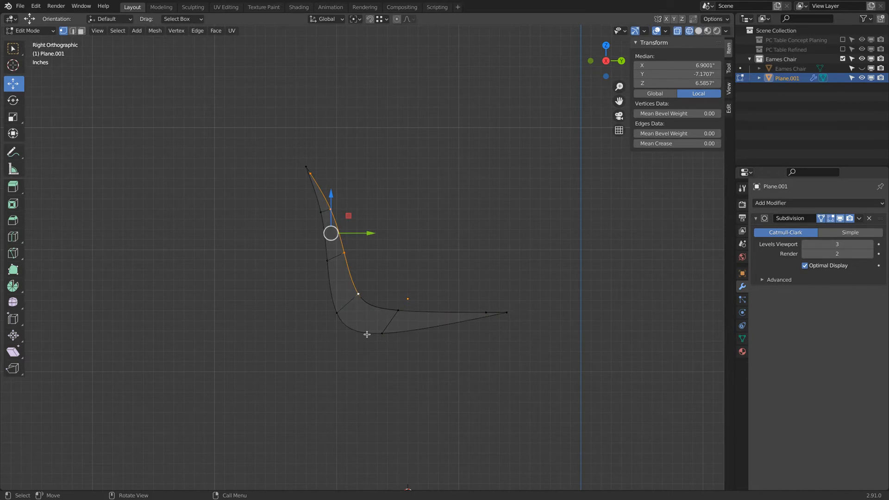
{"action": "key", "text": "alt+a"}
{"action": "left_click_drag", "start_coordinate": [472, 297], "coordinate": [538, 330]}
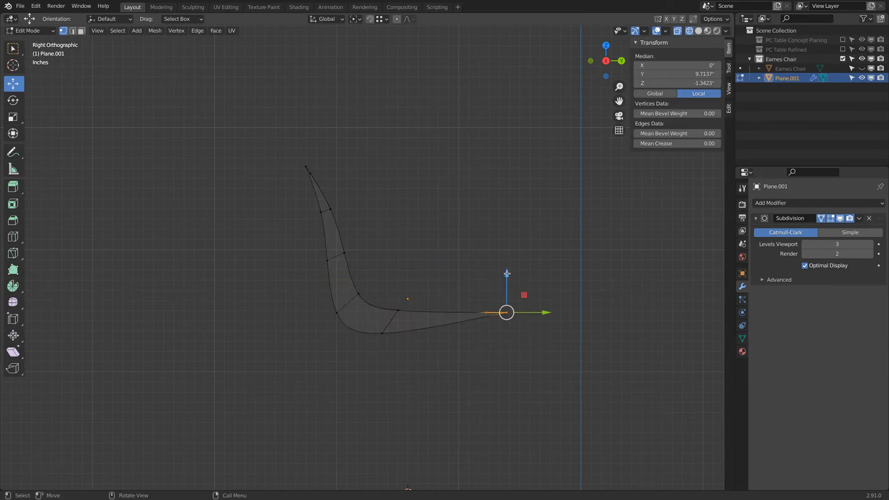
{"action": "key", "text": "g"}
{"action": "key", "text": "z"}
{"action": "left_click", "coordinate": [508, 283]}
{"action": "key", "text": "Tab"}
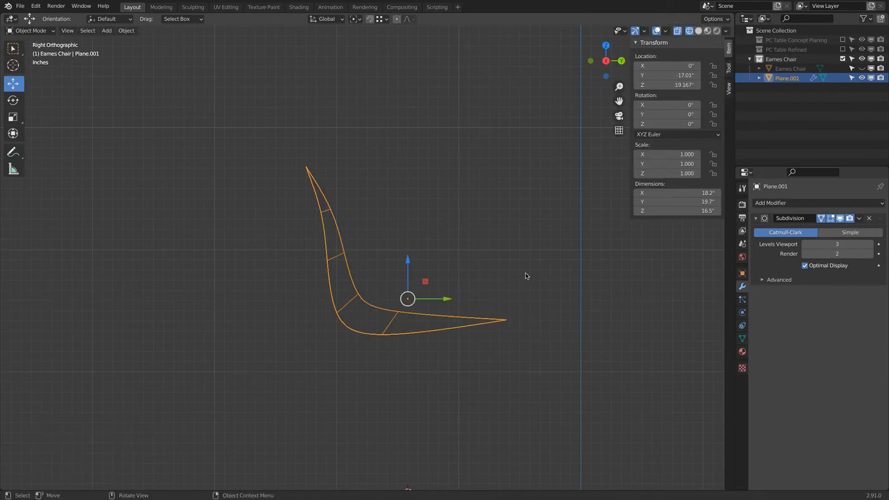
Inspect the smoothed shell's curvature in solid shading from the front, side and back.
{"action": "left_click", "coordinate": [503, 346]}
{"action": "key", "text": "z"}
{"action": "middle_click_drag", "start_coordinate": [510, 346], "coordinate": [405, 388]}
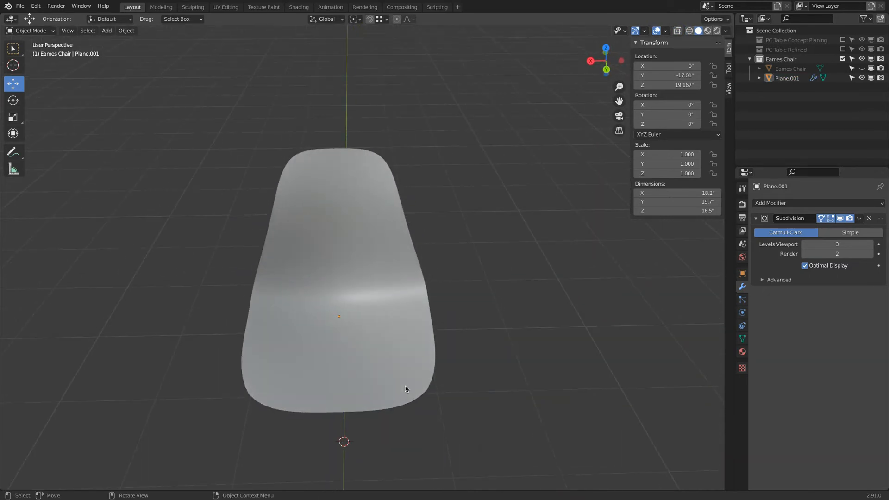
{"action": "key", "text": "KP_1"}
{"action": "key", "text": "KP_3"}
{"action": "key", "text": "KP_1"}
{"action": "key", "text": "ctrl+KP_3"}
{"action": "key", "text": "KP_1"}
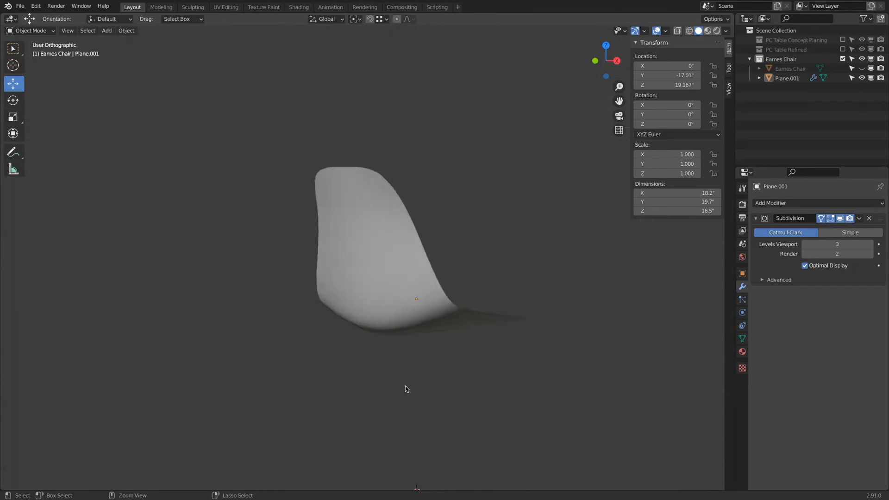
{"action": "key", "text": "ctrl+KP_1"}
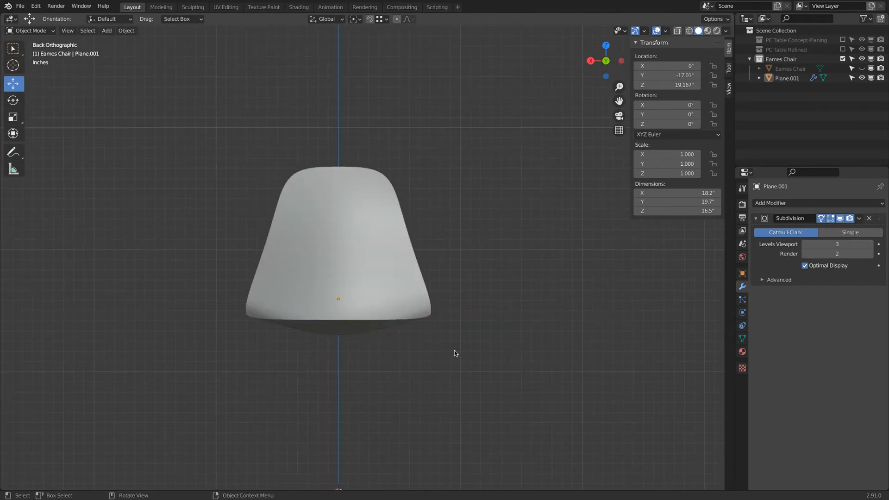
{"action": "scroll", "coordinate": [362, 296], "scroll_direction": "down", "scroll_amount": 4}
{"action": "scroll", "coordinate": [351, 293], "scroll_direction": "up", "scroll_amount": 3}
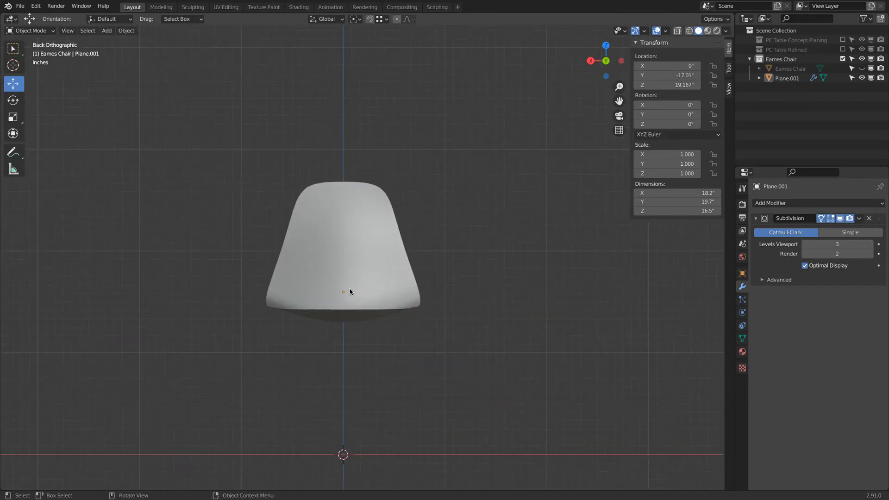
Disable the subdivision in Edit Mode and join the upper-row and bend-row vertices on the backrest's -X side with a straight guide edge.
{"action": "key", "text": "Tab"}
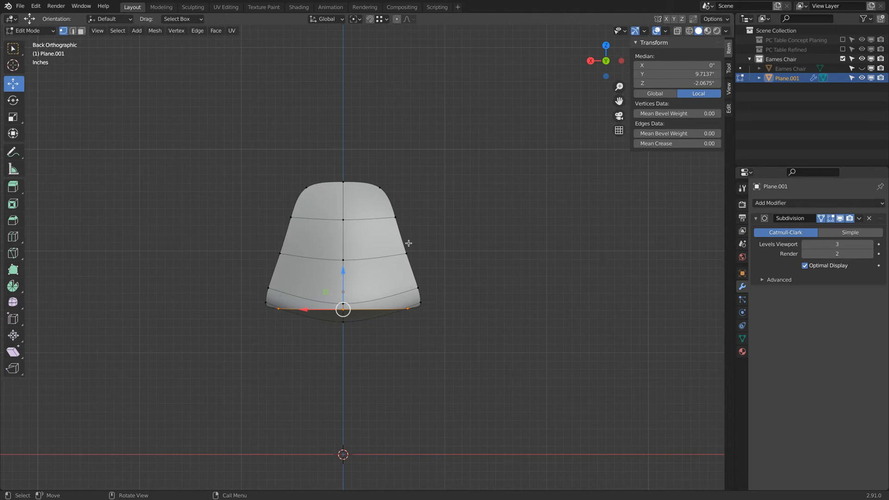
{"action": "left_click", "coordinate": [396, 216]}
{"action": "left_click", "coordinate": [431, 284], "text": "shift"}
{"action": "left_click", "coordinate": [831, 219]}
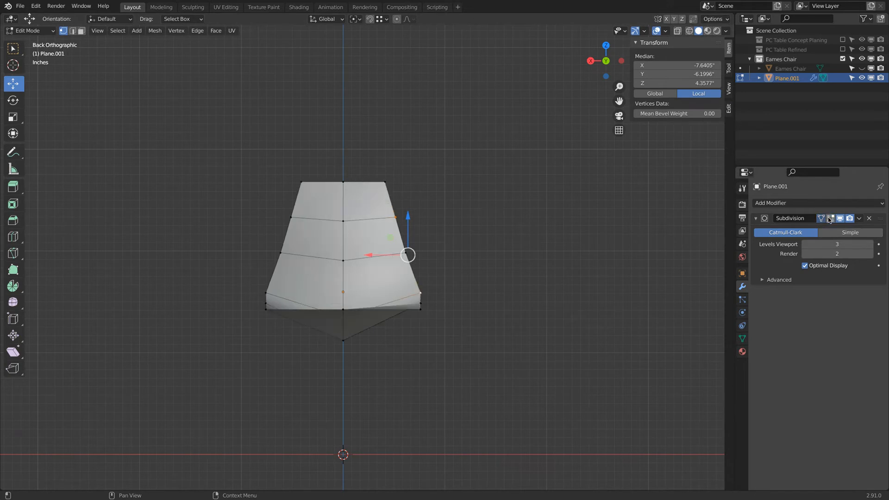
{"action": "scroll", "coordinate": [587, 242], "scroll_direction": "up", "scroll_amount": 2}
{"action": "scroll", "coordinate": [587, 242], "scroll_direction": "up", "scroll_amount": 1}
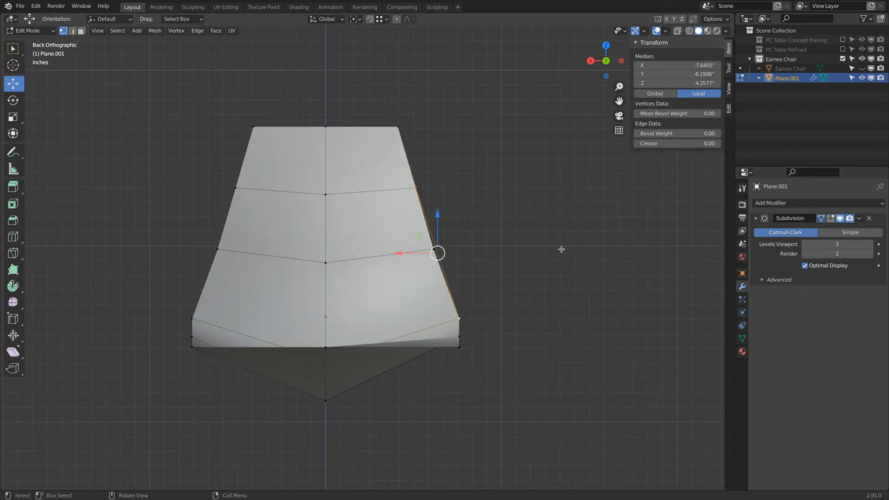
{"action": "scroll", "coordinate": [509, 242], "scroll_direction": "up", "scroll_amount": 5}
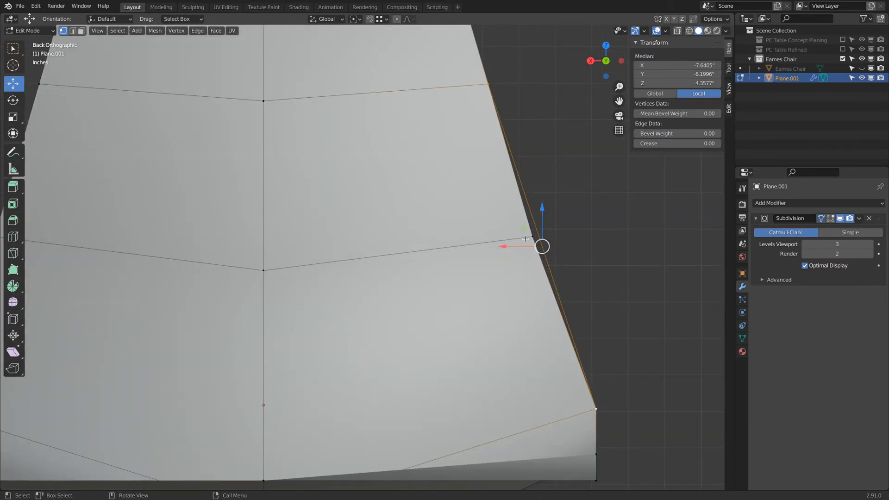
Set the snap target to Edge and move the middle-row side vertex about -0.17 inches along X onto the guide edge.
{"action": "left_click", "coordinate": [533, 237]}
{"action": "left_click", "coordinate": [382, 19]}
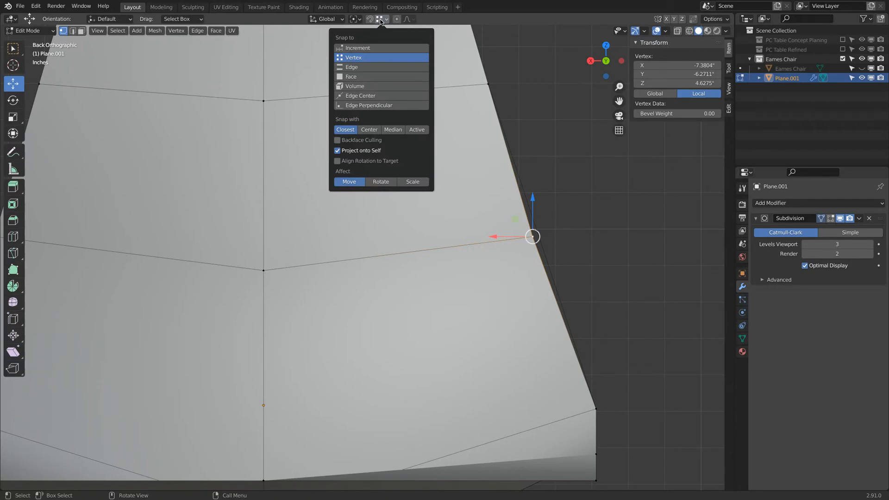
{"action": "left_click", "coordinate": [359, 69]}
{"action": "left_click_drag", "start_coordinate": [520, 237], "coordinate": [539, 235]}
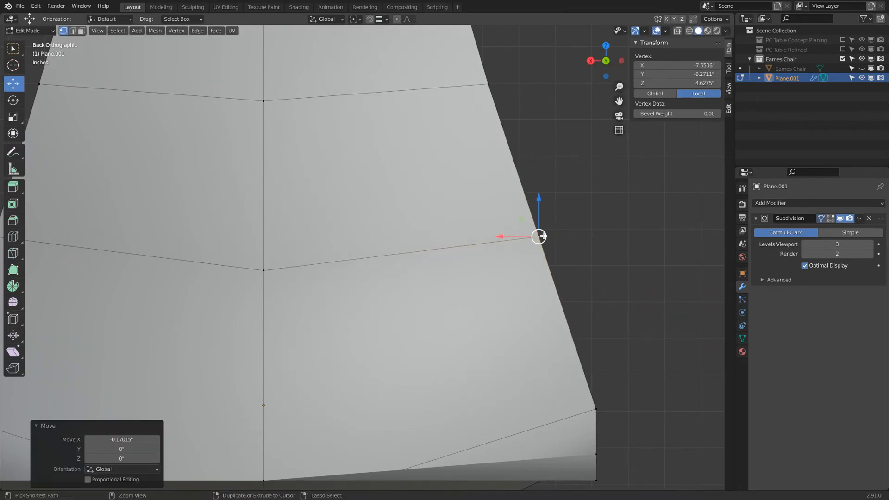
Hide the middle-row side vertex, delete the guide edge behind it, and reveal the hidden geometry.
{"action": "scroll", "coordinate": [538, 235], "scroll_direction": "down", "scroll_amount": 4}
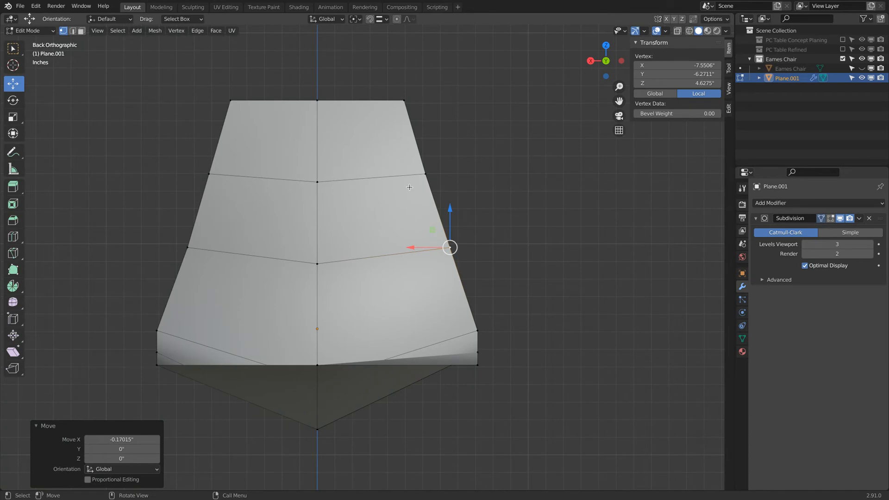
{"action": "key", "text": "h"}
{"action": "left_click", "coordinate": [72, 31]}
{"action": "left_click", "coordinate": [452, 226]}
{"action": "key", "text": "x"}
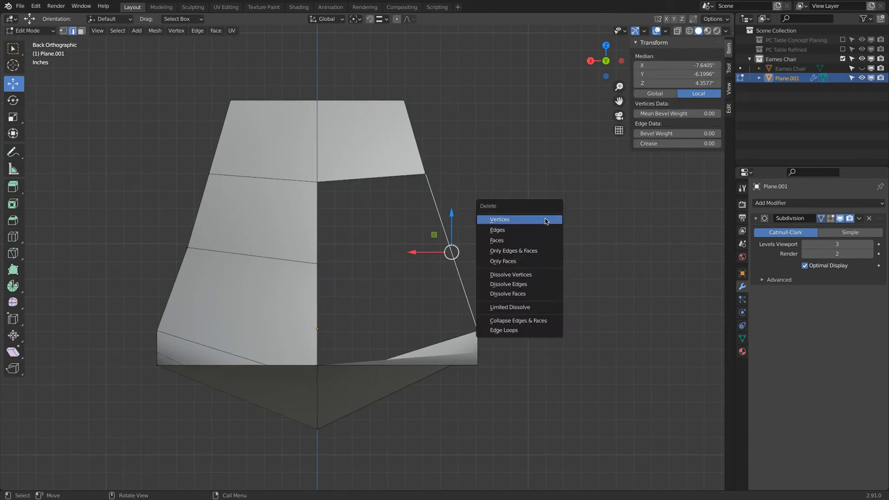
{"action": "left_click", "coordinate": [541, 231]}
{"action": "key", "text": "ctrl"}
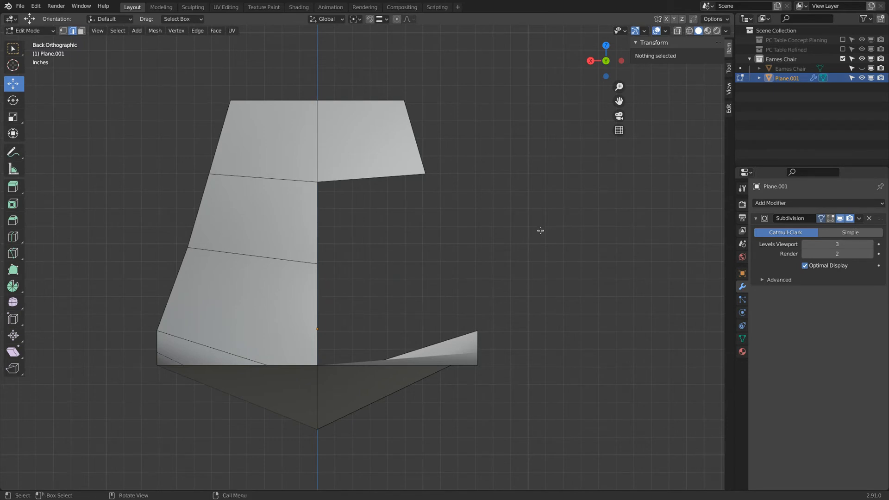
{"action": "key", "text": "alt+h"}
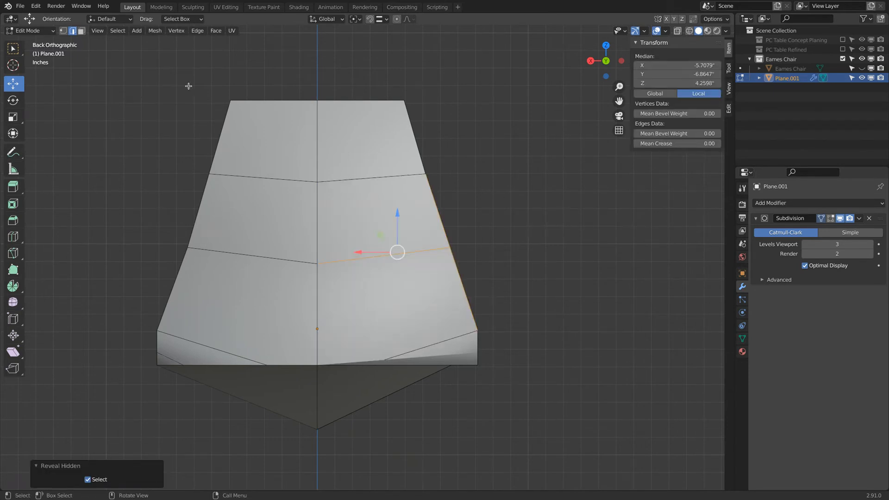
Add a guide edge from the backrest's -X top corner to the bend corner and snap both side vertices between them onto it along X.
{"action": "left_click", "coordinate": [63, 30]}
{"action": "left_click", "coordinate": [404, 101]}
{"action": "left_click", "coordinate": [477, 329], "text": "shift"}
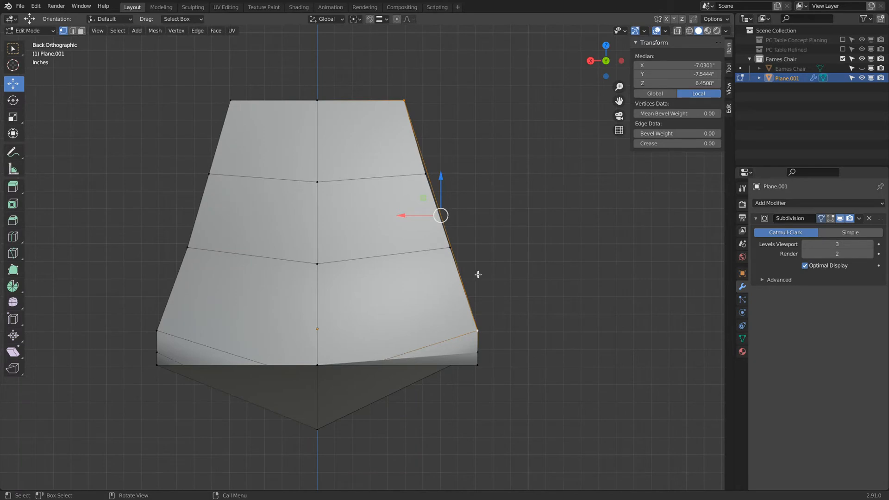
{"action": "left_click", "coordinate": [449, 248]}
{"action": "left_click_drag", "start_coordinate": [424, 245], "coordinate": [452, 246]}
{"action": "left_click", "coordinate": [423, 175]}
{"action": "mouse_move", "coordinate": [423, 175]}
{"action": "left_mouse_down"}
{"action": "mouse_move", "coordinate": [413, 175]}
{"action": "mouse_move", "coordinate": [423, 178]}
{"action": "left_mouse_up"}
Hide the two aligned side vertices, delete the long guide edge between the top and bend corners, and reveal the hidden geometry.
{"action": "left_click", "coordinate": [453, 248], "text": "shift"}
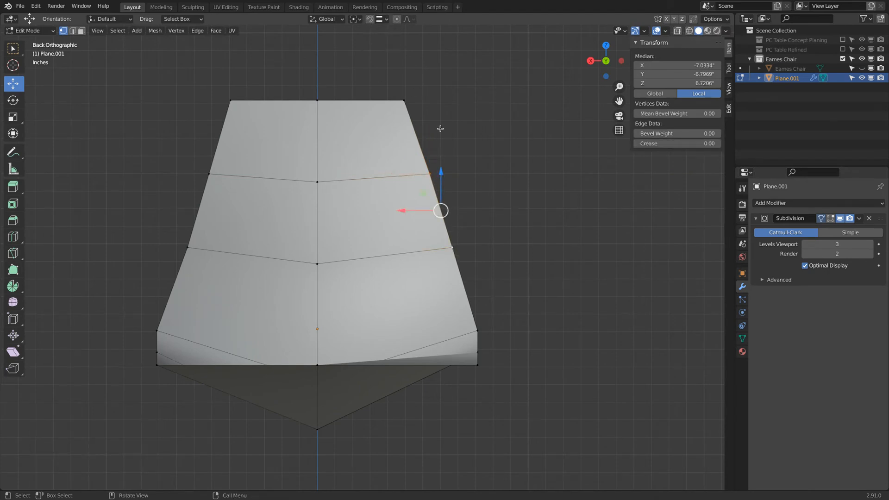
{"action": "key", "text": "x"}
{"action": "left_click", "coordinate": [460, 155]}
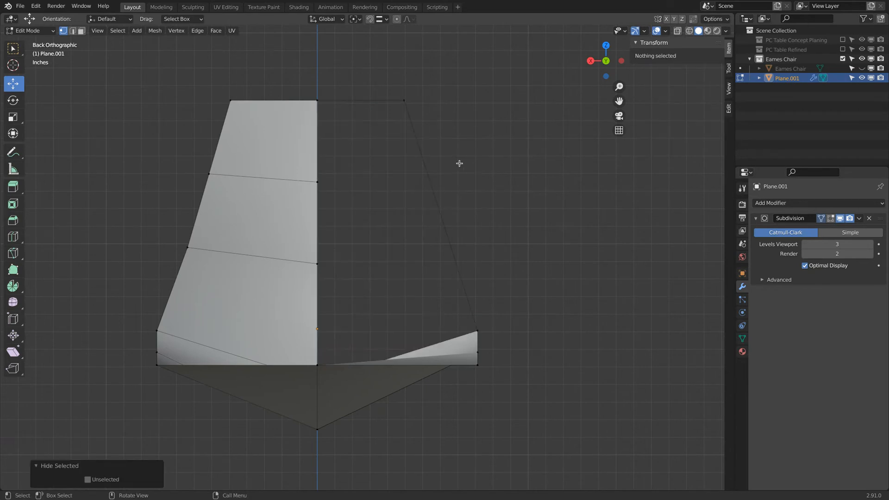
{"action": "left_click", "coordinate": [405, 100]}
{"action": "left_click", "coordinate": [507, 323], "text": "shift"}
{"action": "key", "text": "x"}
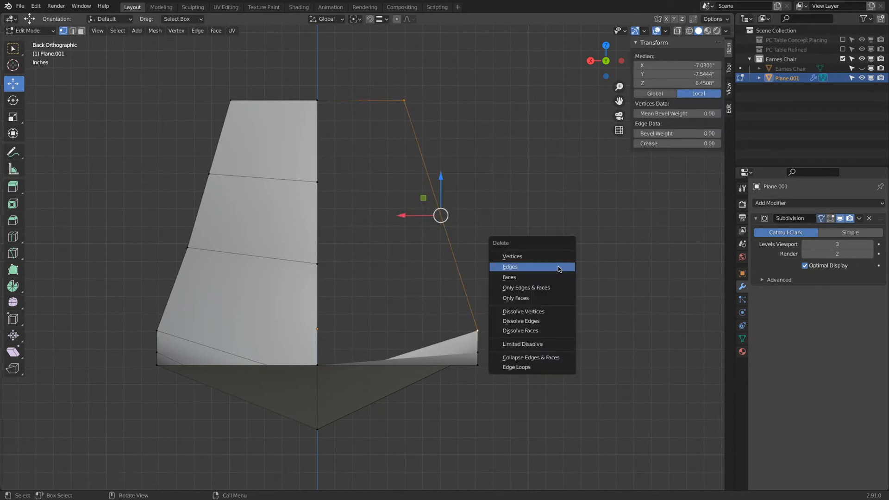
{"action": "left_click", "coordinate": [560, 268]}
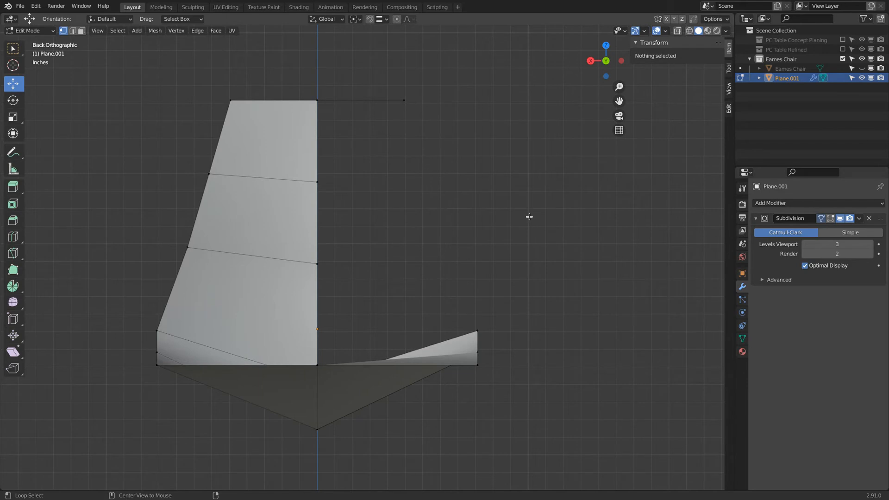
{"action": "key", "text": "alt+h"}
Try a guide edge between the backrest's +X bend corner and top corner, check the transform orientations, and delete the edge.
{"action": "middle_click_drag", "start_coordinate": [330, 233], "coordinate": [399, 256], "text": "shift"}
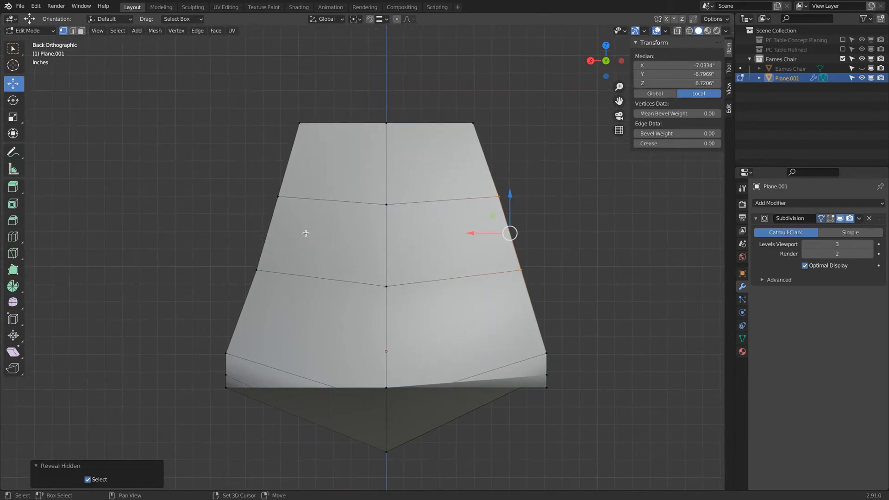
{"action": "left_click", "coordinate": [223, 353]}
{"action": "left_click", "coordinate": [297, 128], "text": "shift"}
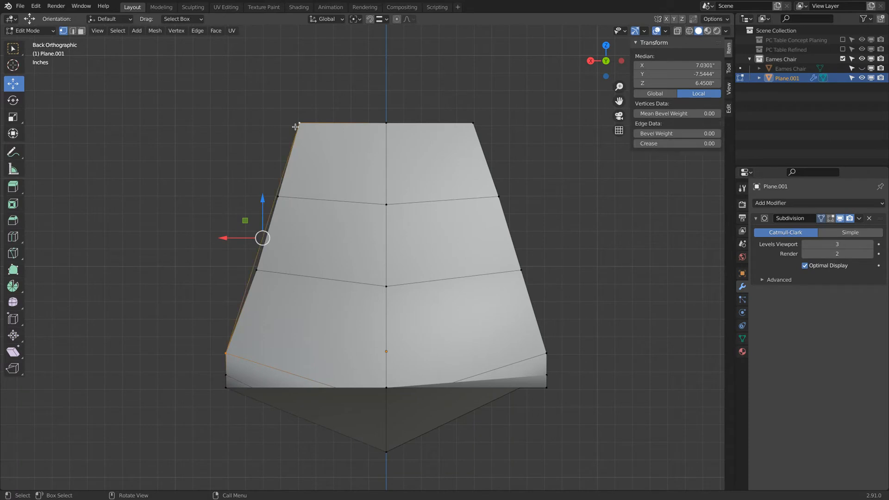
{"action": "left_click", "coordinate": [327, 19]}
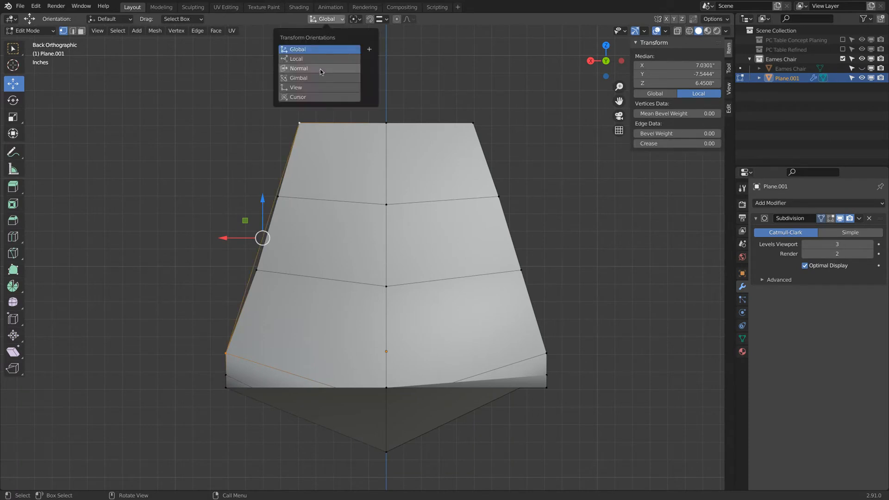
{"action": "left_click", "coordinate": [320, 69]}
{"action": "left_click", "coordinate": [310, 49]}
{"action": "key", "text": "x"}
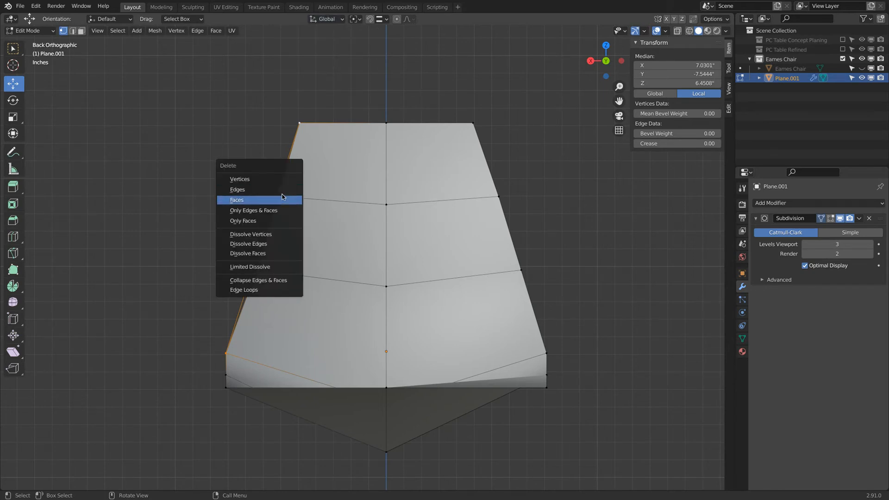
{"action": "left_click", "coordinate": [282, 191]}
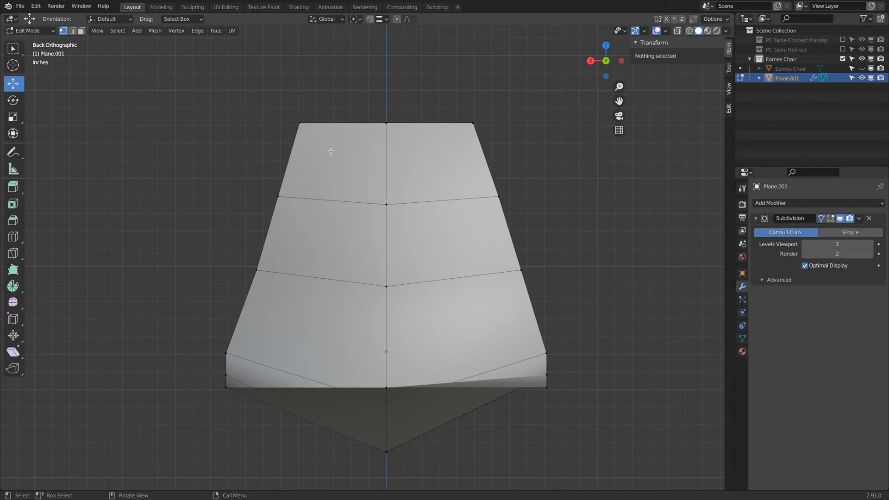
Set the pivot point to Active Element and scale the four +X backrest side vertices to 0 along X, with the bend corner active.
{"action": "left_click", "coordinate": [299, 123]}
{"action": "left_click", "coordinate": [278, 196], "text": "shift"}
{"action": "left_click", "coordinate": [257, 270], "text": "shift"}
{"action": "left_click", "coordinate": [230, 347], "text": "shift"}
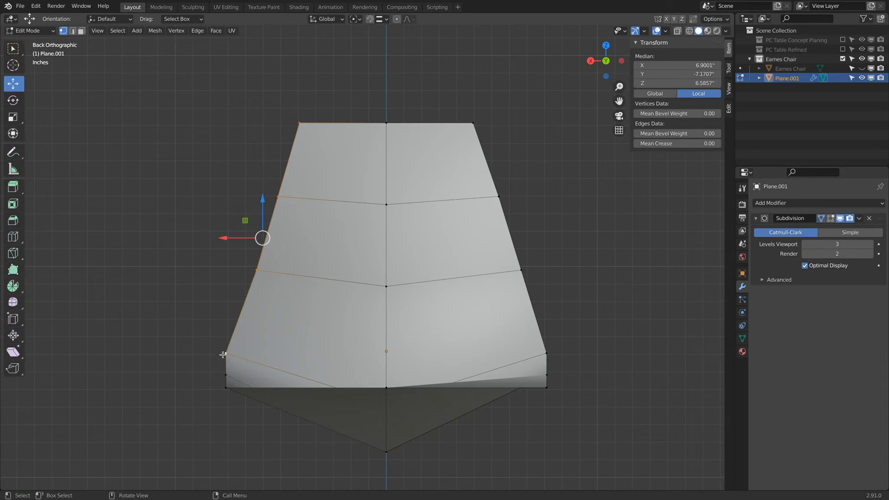
{"action": "left_click", "coordinate": [355, 19]}
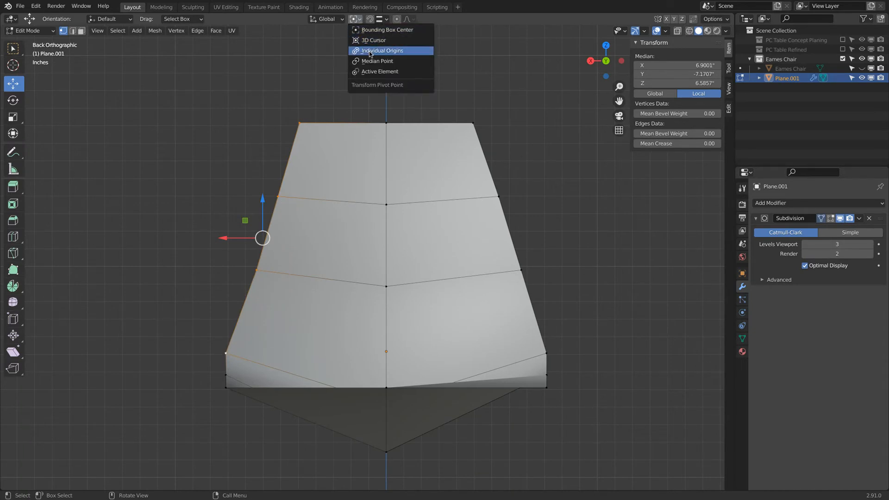
{"action": "left_click", "coordinate": [382, 71]}
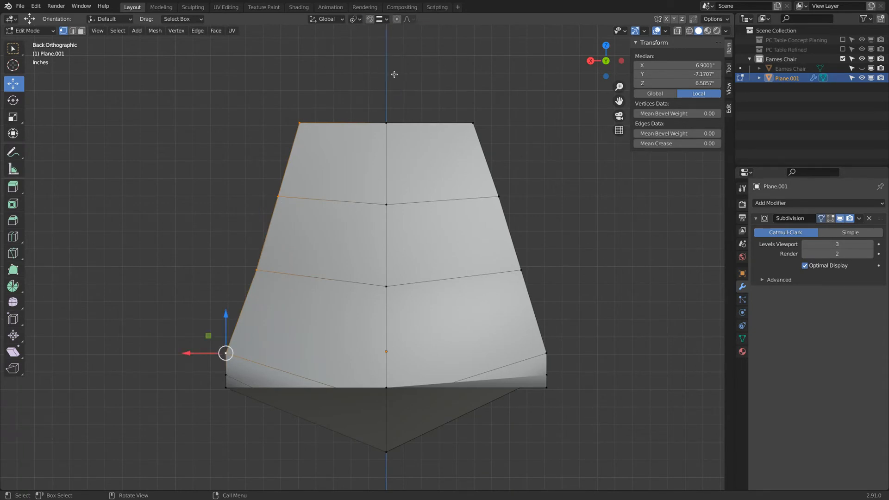
{"action": "key", "text": "s"}
{"action": "key", "text": "x"}
{"action": "key", "text": "0"}
{"action": "key", "text": "Return"}
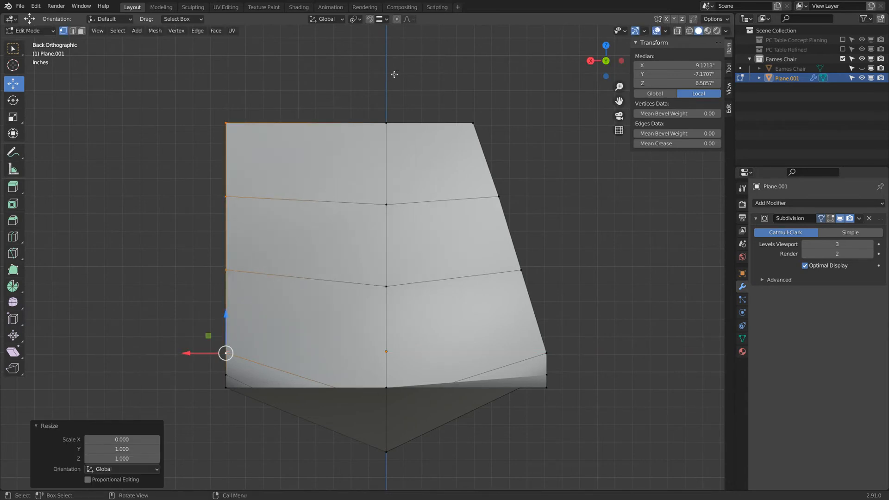
Try shearing the aligned +X side vertices about the bend corner with an offset of about -0.314, and undo the alignment.
{"action": "left_click", "coordinate": [14, 353]}
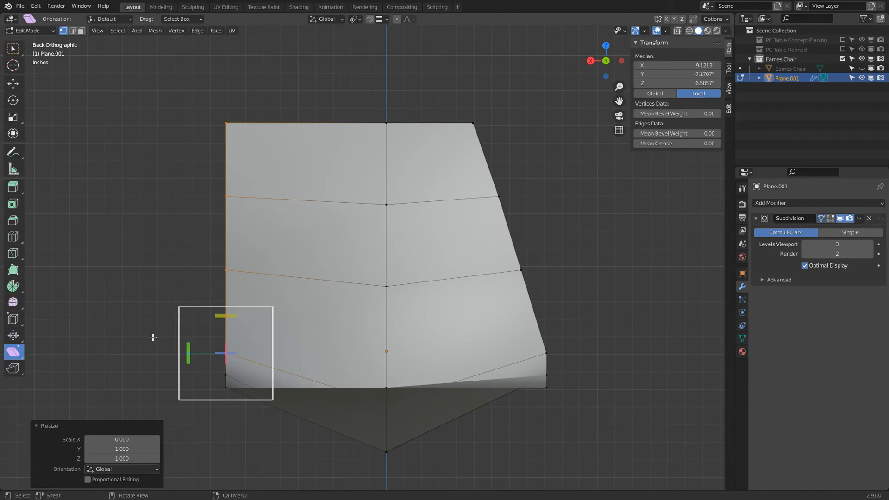
{"action": "left_click_drag", "start_coordinate": [222, 316], "coordinate": [343, 309]}
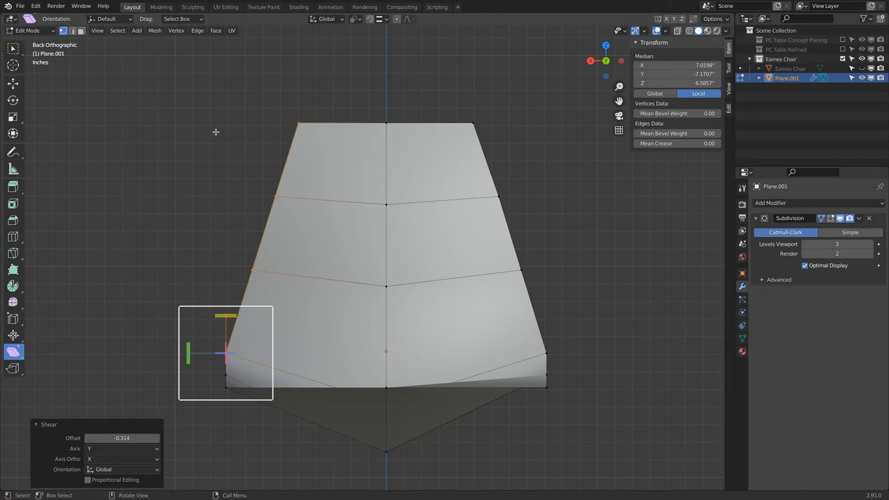
{"action": "left_click_drag", "start_coordinate": [238, 310], "coordinate": [552, 180]}
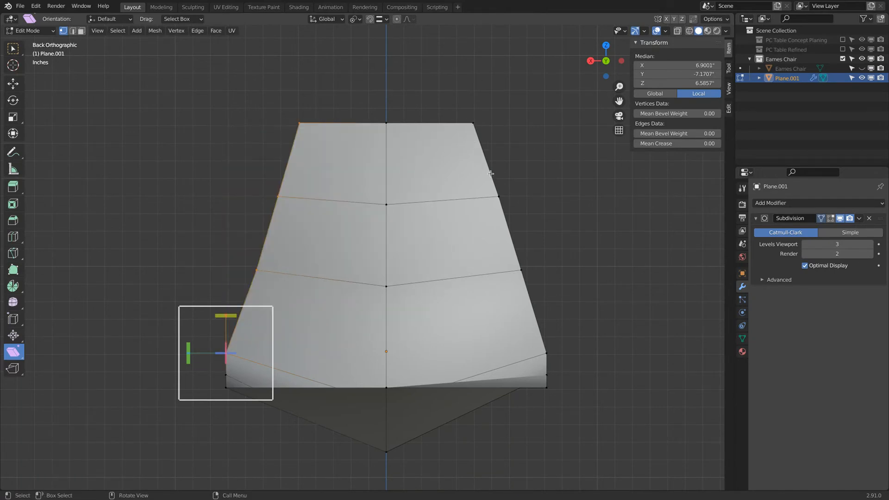
{"action": "left_click", "coordinate": [554, 345]}
{"action": "left_click", "coordinate": [484, 126], "text": "shift"}
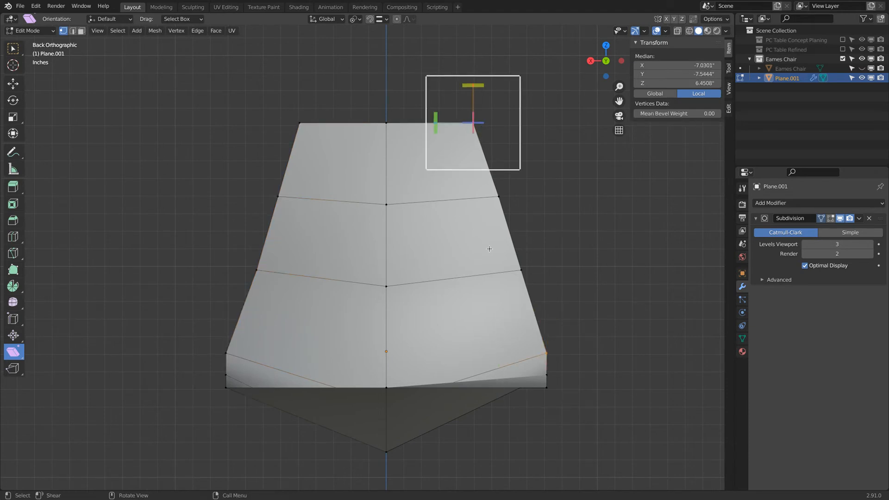
{"action": "left_click", "coordinate": [13, 83]}
{"action": "left_click", "coordinate": [507, 202]}
{"action": "left_click_drag", "start_coordinate": [466, 194], "coordinate": [452, 194]}
{"action": "right_click", "coordinate": [452, 194]}
Delete the outer vertices of the shell's +X half, from the backrest's top corner to the seat's front corner.
{"action": "scroll", "coordinate": [357, 153], "scroll_direction": "down", "scroll_amount": 3}
{"action": "middle_click_drag", "start_coordinate": [353, 155], "coordinate": [346, 203]}
{"action": "left_click", "coordinate": [333, 164]}
{"action": "left_click", "coordinate": [319, 212], "text": "shift"}
{"action": "left_click", "coordinate": [308, 252], "text": "shift"}
{"action": "left_click", "coordinate": [293, 297], "text": "shift"}
{"action": "left_click", "coordinate": [289, 320], "text": "shift"}
{"action": "key", "text": "x"}
{"action": "left_click", "coordinate": [239, 294]}
Add a Mirror modifier on X, place it above Subdivision, and enable Subdivision's Edit Mode display.
{"action": "left_click", "coordinate": [797, 203]}
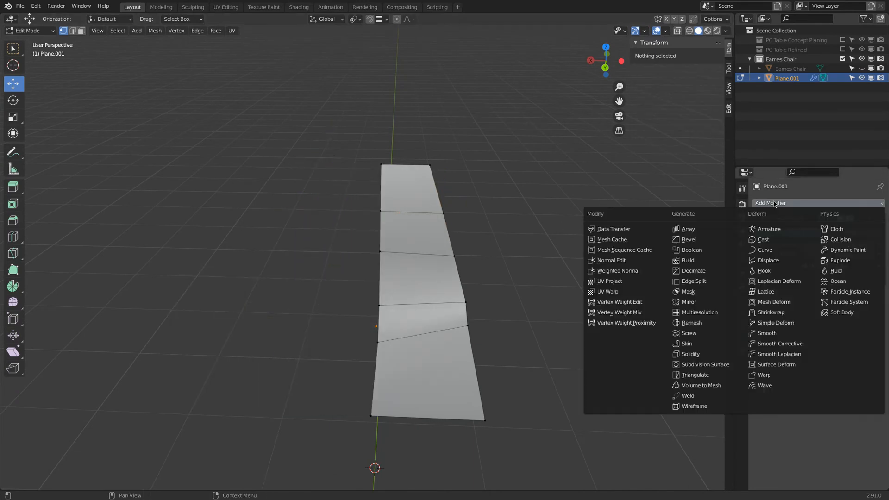
{"action": "left_click", "coordinate": [708, 304]}
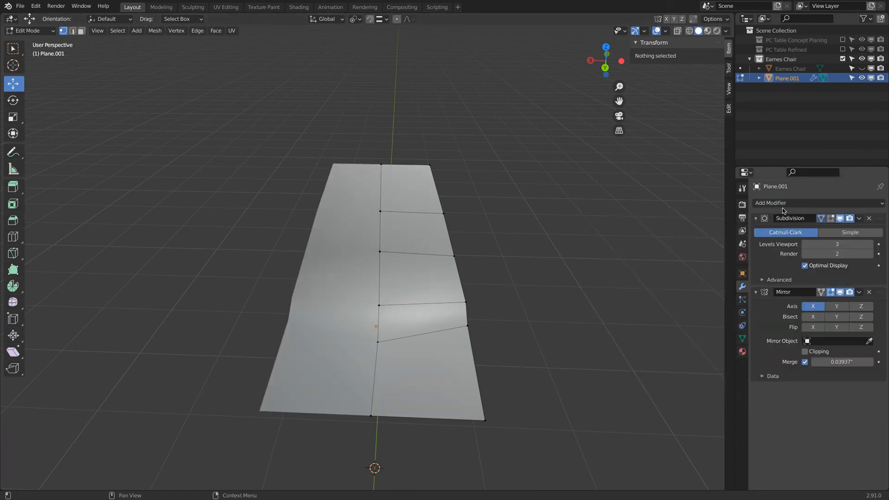
{"action": "left_click_drag", "start_coordinate": [880, 297], "coordinate": [880, 218]}
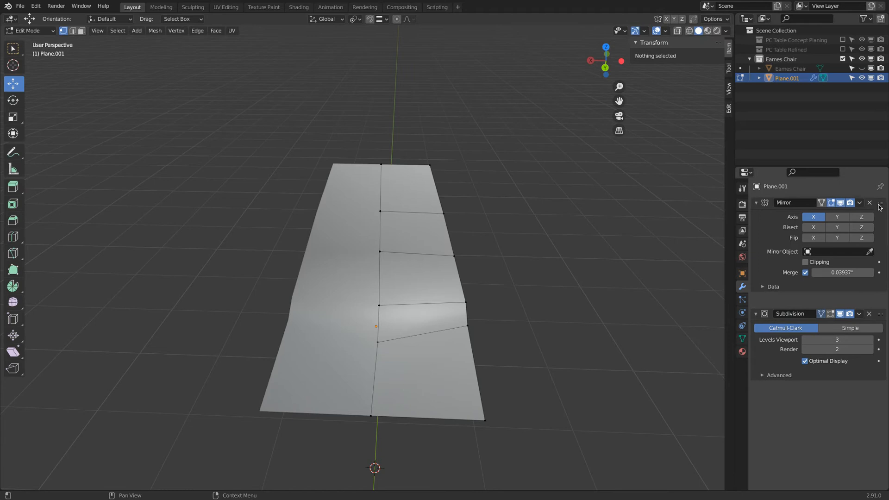
{"action": "left_click", "coordinate": [830, 315]}
Inspect the mirrored shell in Object Mode and try moving the backrest's top centre vertex along Z.
{"action": "key", "text": "Tab"}
{"action": "middle_click_drag", "start_coordinate": [521, 228], "coordinate": [392, 362]}
{"action": "key", "text": "Tab"}
{"action": "left_click", "coordinate": [357, 322]}
{"action": "left_click_drag", "start_coordinate": [354, 285], "coordinate": [355, 295]}
{"action": "key", "text": "Tab"}
{"action": "middle_click_drag", "start_coordinate": [427, 346], "coordinate": [518, 255]}
{"action": "key", "text": "Tab"}
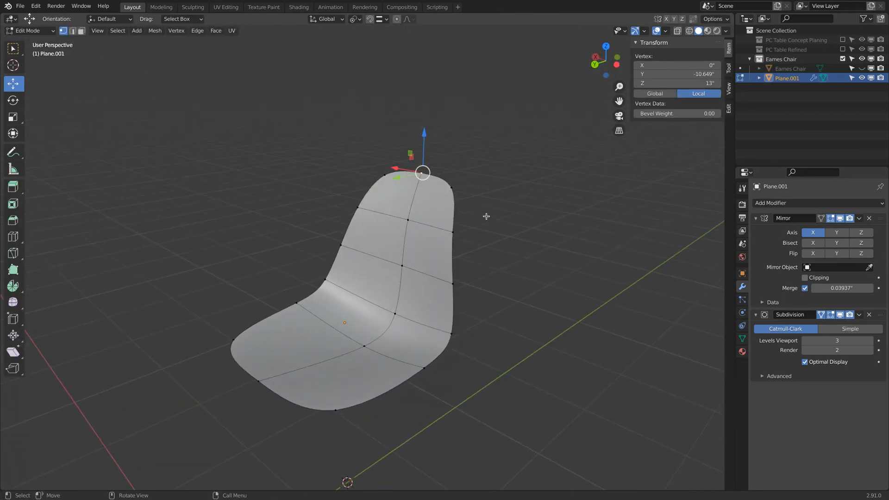
Extrude the backrest's top and side rim, down to the vertex above the bend, about -1.12 inches along Y.
{"action": "left_click", "coordinate": [452, 188], "text": "shift"}
{"action": "left_click", "coordinate": [453, 232], "text": "shift"}
{"action": "left_click", "coordinate": [453, 283], "text": "shift"}
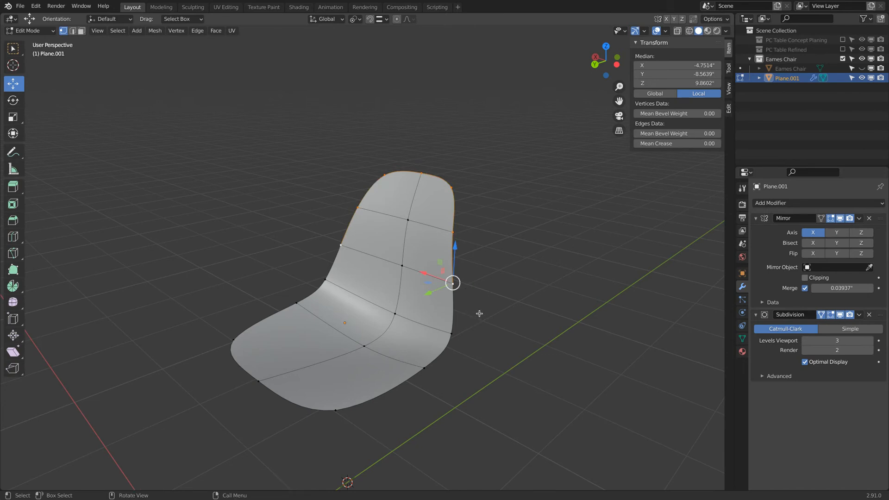
{"action": "key", "text": "e"}
{"action": "key", "text": "y"}
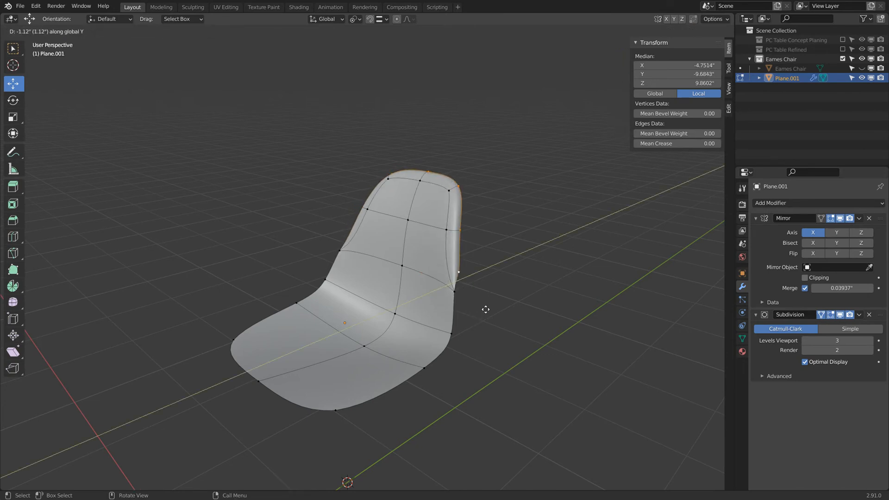
{"action": "left_click", "coordinate": [487, 310]}
Extrude the seat's front edge and side rim, back to the vertex before the bend, about -1.64 inches along Z.
{"action": "left_click", "coordinate": [262, 385]}
{"action": "left_click", "coordinate": [337, 409], "text": "shift"}
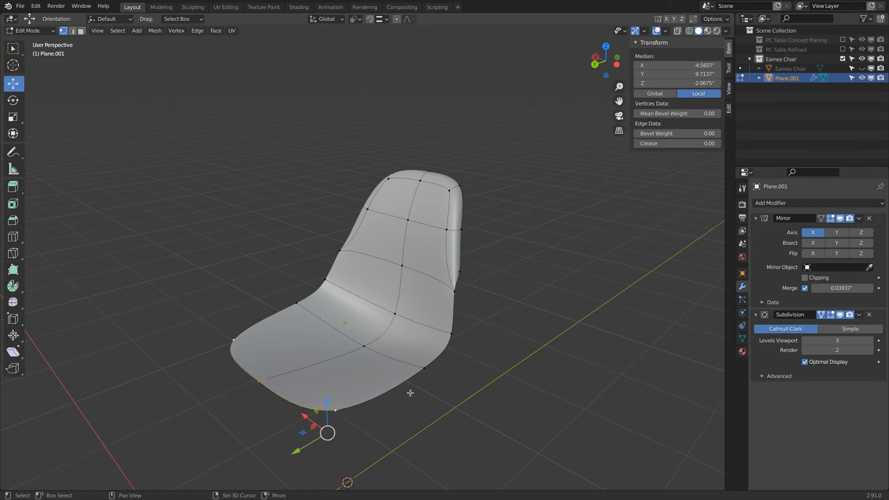
{"action": "left_click", "coordinate": [426, 371], "text": "shift"}
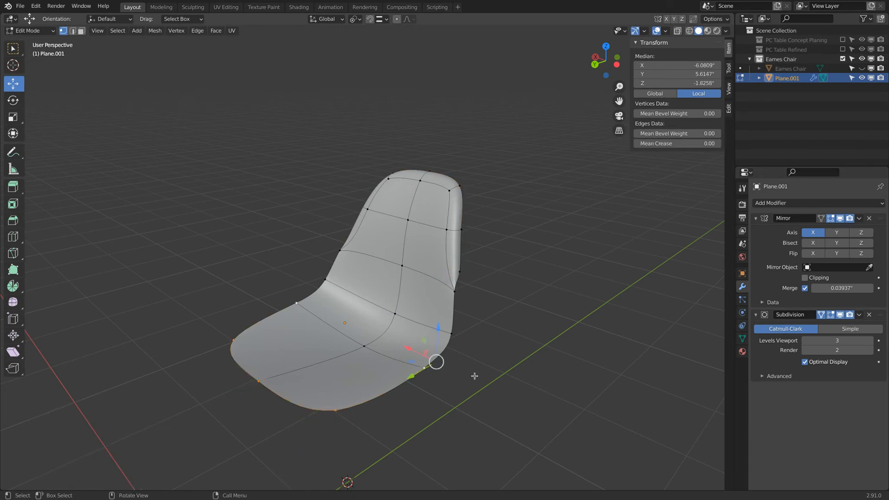
{"action": "key", "text": "g"}
{"action": "key", "text": "z"}
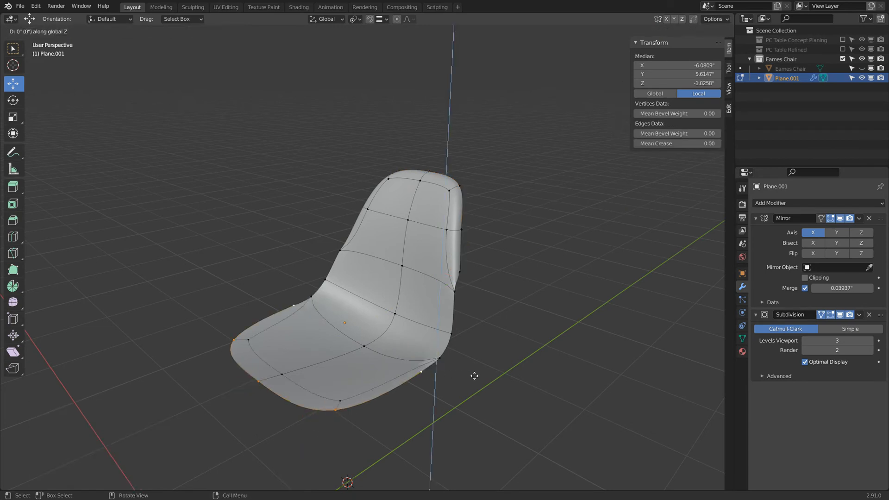
{"action": "left_click", "coordinate": [482, 392]}
Extrude the bend's side corner vertex outward about -0.62 inches along Y and -0.44 inches along Z.
{"action": "middle_click_drag", "start_coordinate": [482, 391], "coordinate": [427, 340]}
{"action": "left_click", "coordinate": [428, 336]}
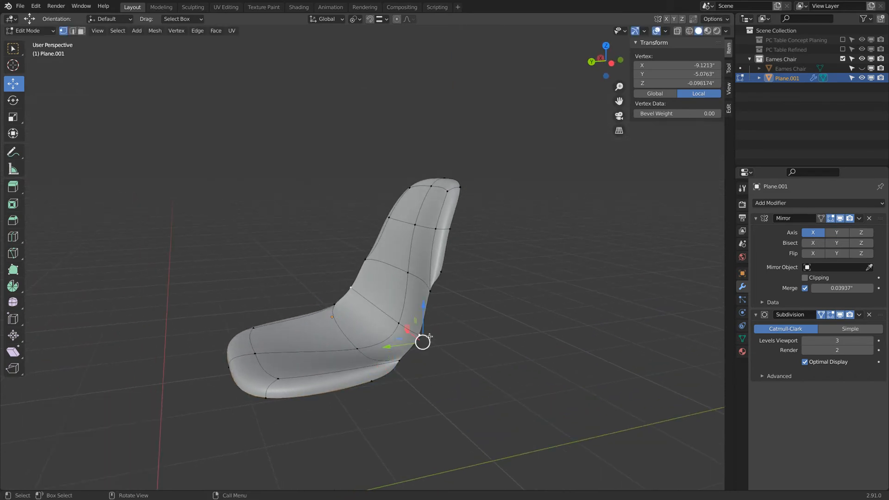
{"action": "key", "text": "KP_1"}
{"action": "key", "text": "KP_3"}
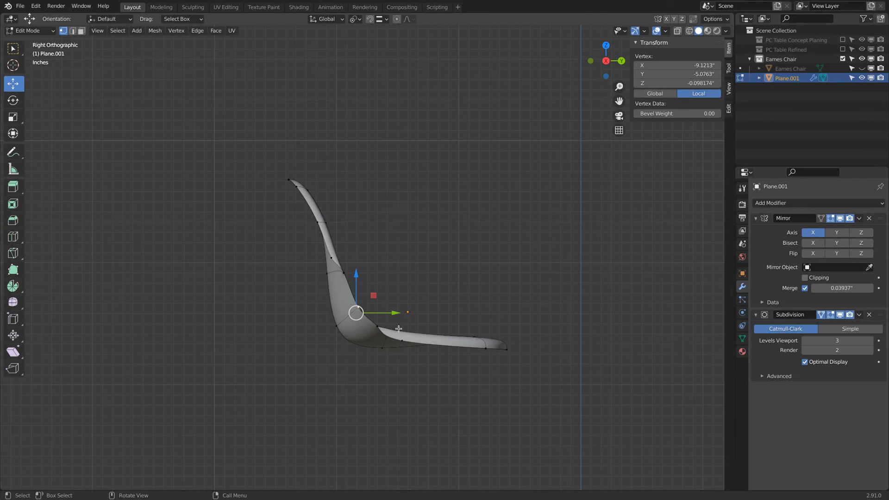
{"action": "scroll", "coordinate": [391, 322], "scroll_direction": "up", "scroll_amount": 2}
{"action": "key", "text": "g"}
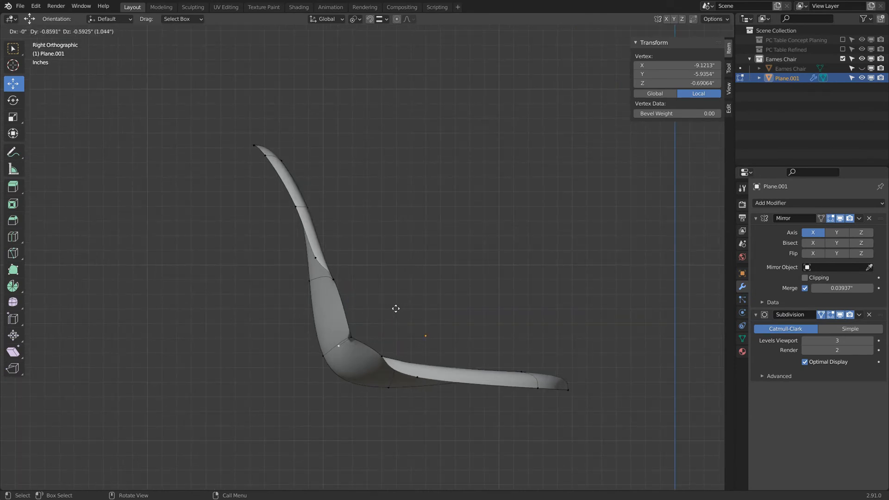
{"action": "left_click", "coordinate": [399, 306]}
Fill the rim gap between the bend corner and the backrest's side rim with a face.
{"action": "left_click", "coordinate": [317, 264], "text": "shift"}
{"action": "middle_click_drag", "start_coordinate": [363, 259], "coordinate": [330, 277]}
{"action": "left_click", "coordinate": [281, 304], "text": "shift"}
{"action": "left_click", "coordinate": [291, 372], "text": "shift"}
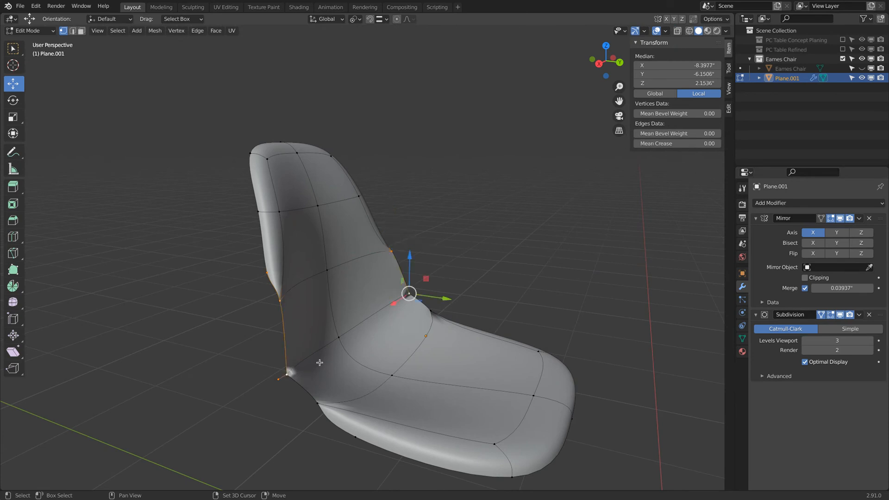
{"action": "key", "text": "f"}
Fill the remaining rim gap between the bend corner and the seat's side rim with a face.
{"action": "left_click", "coordinate": [290, 385]}
{"action": "left_click", "coordinate": [274, 366], "text": "shift"}
{"action": "left_click", "coordinate": [312, 402], "text": "shift"}
{"action": "left_click", "coordinate": [357, 442], "text": "shift"}
{"action": "key", "text": "f"}
{"action": "middle_click_drag", "start_coordinate": [306, 413], "coordinate": [333, 390]}
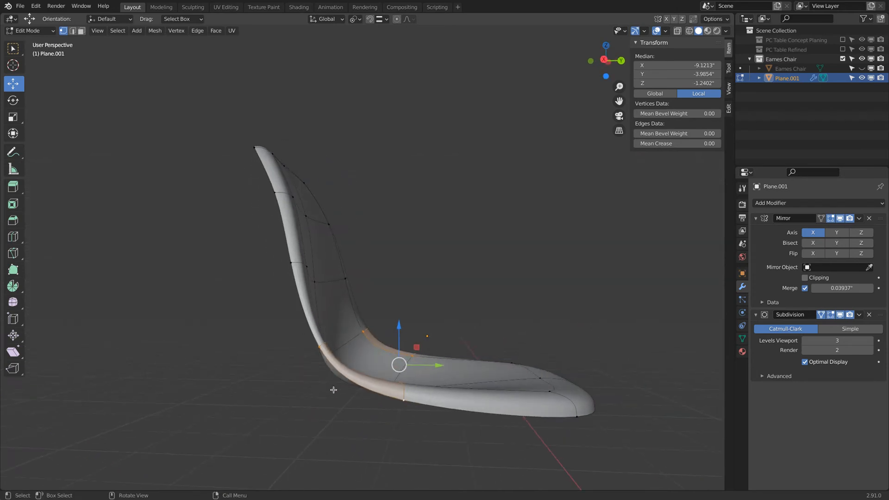
Adjust the outer rim vertices around the bend within the YZ plane to smooth the side profile.
{"action": "key", "text": "KP_3"}
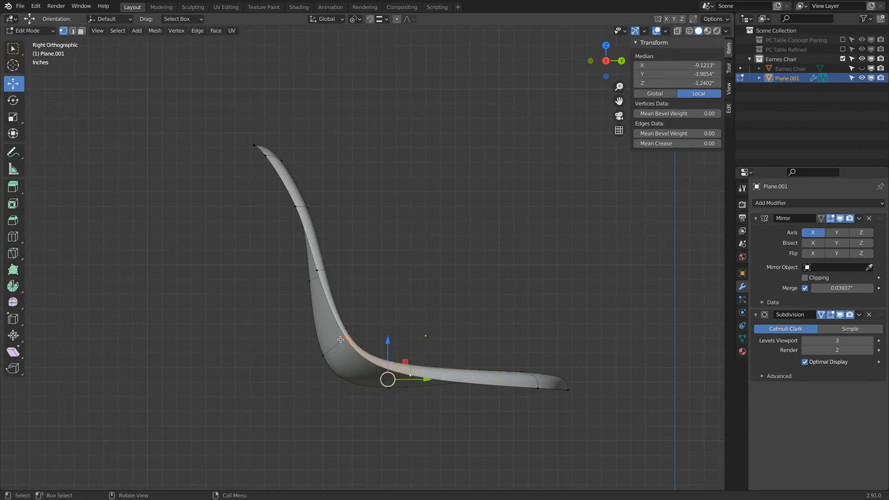
{"action": "left_click", "coordinate": [340, 339]}
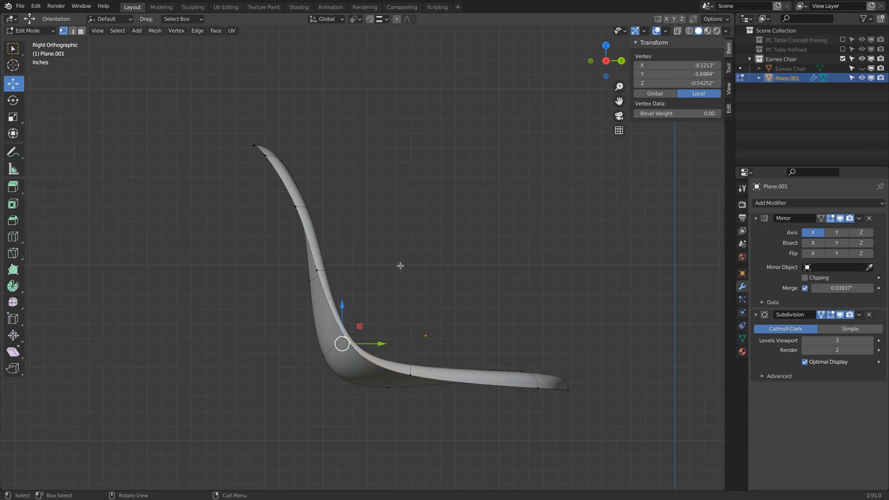
{"action": "left_click_drag", "start_coordinate": [356, 330], "coordinate": [362, 348]}
Raise the lower edge of the seat's front lip about 0.50 inches along Z.
{"action": "left_click", "coordinate": [568, 390], "text": "shift"}
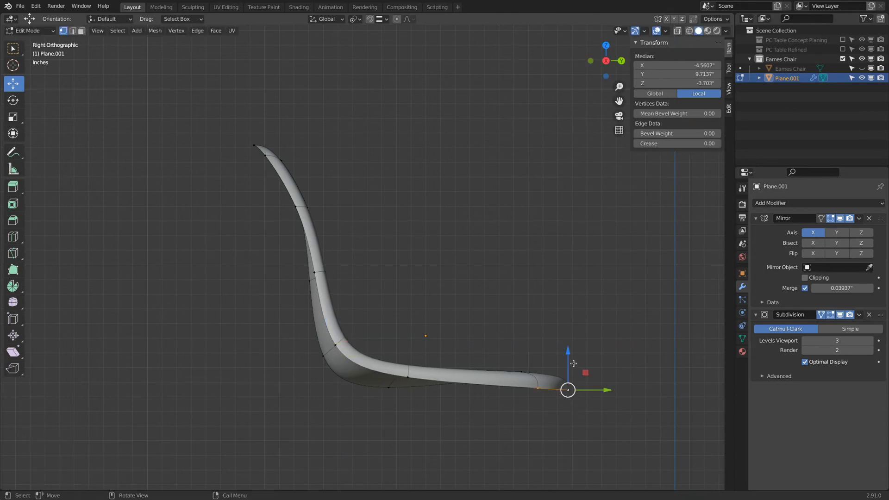
{"action": "left_click_drag", "start_coordinate": [568, 352], "coordinate": [569, 343]}
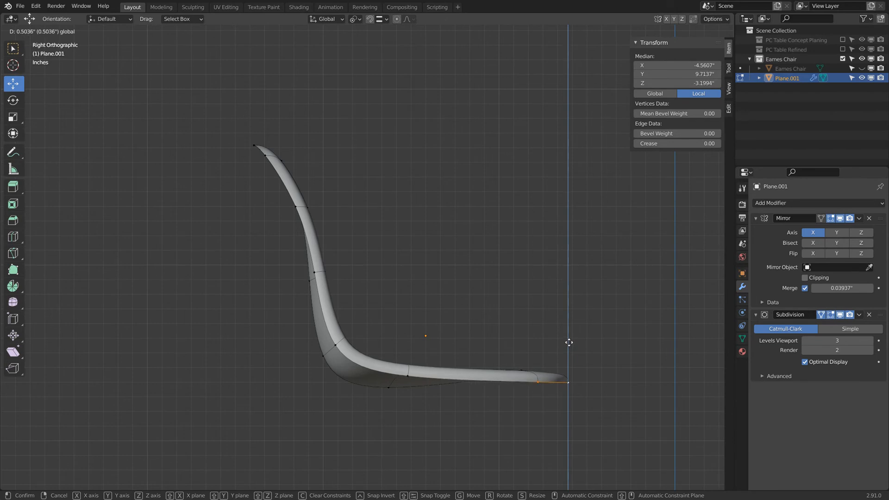
{"action": "left_click_drag", "start_coordinate": [569, 342], "coordinate": [570, 342]}
{"action": "middle_click_drag", "start_coordinate": [412, 302], "coordinate": [383, 407]}
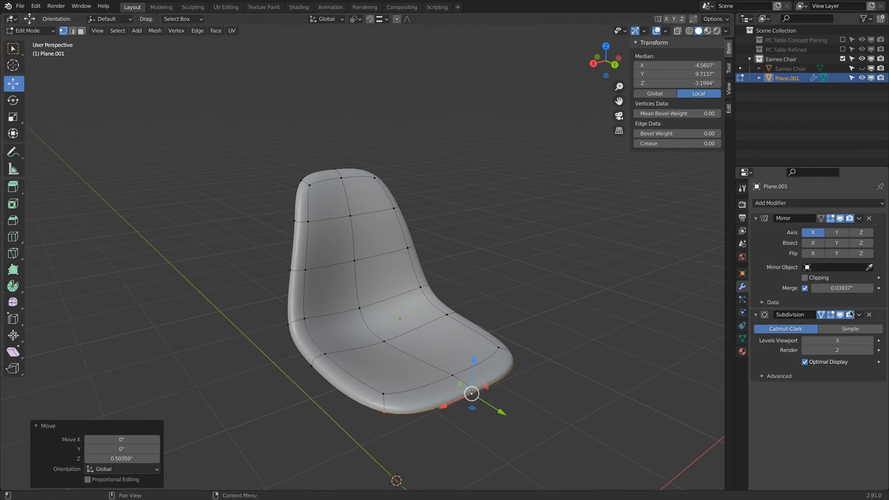
Turn off Subdivision's Edit Mode display and enable the Edge Length measurement overlay.
{"action": "left_click", "coordinate": [832, 315]}
{"action": "middle_click_drag", "start_coordinate": [445, 296], "coordinate": [361, 336]}
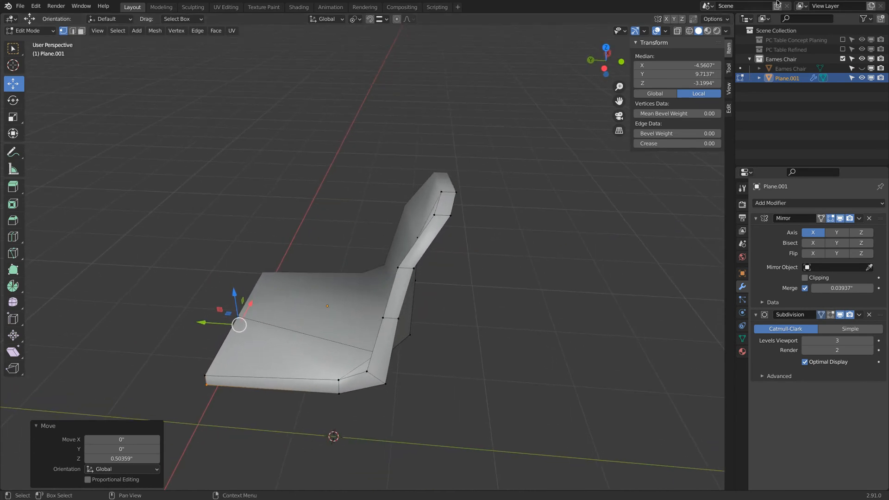
{"action": "left_click", "coordinate": [666, 32]}
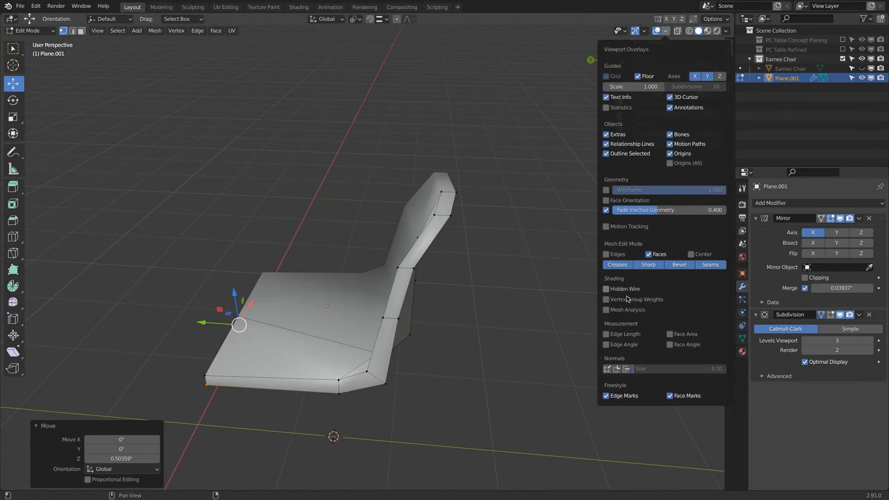
{"action": "middle_click_drag", "start_coordinate": [579, 346], "coordinate": [511, 319]}
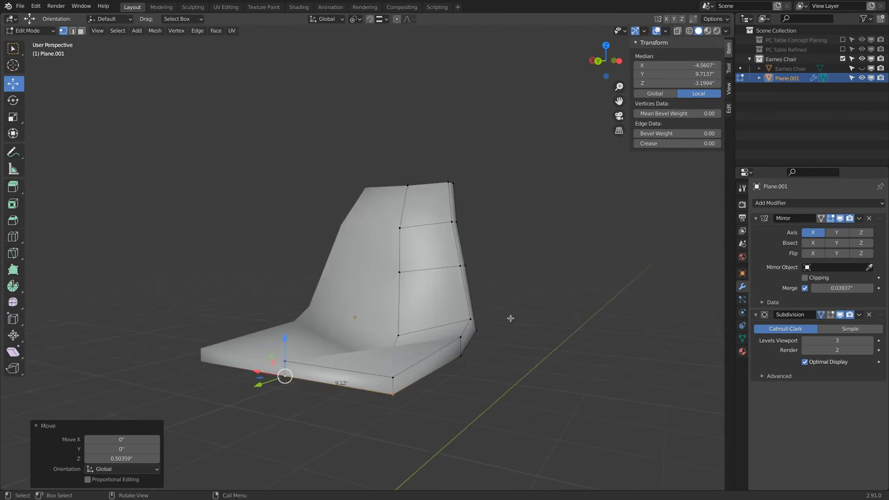
Check the rim's edge lengths at the front lip, around the bend and along the side of the backrest.
{"action": "left_click", "coordinate": [392, 395]}
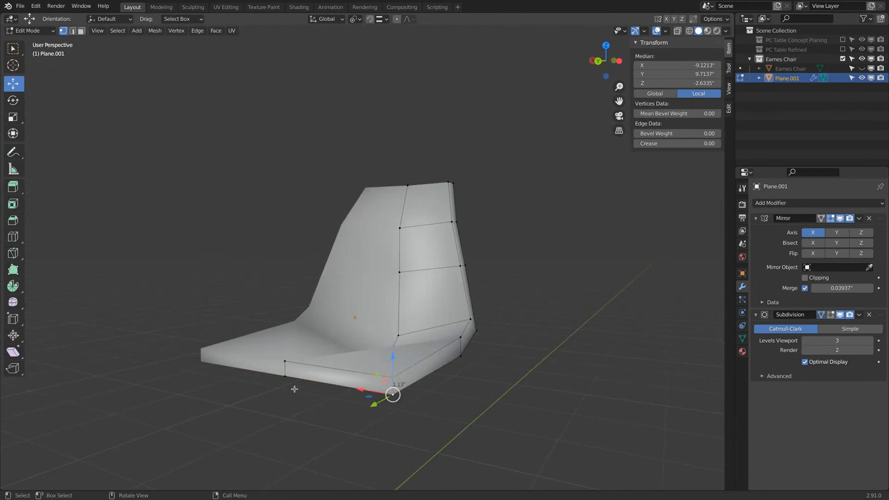
{"action": "left_click", "coordinate": [285, 376]}
{"action": "middle_click_drag", "start_coordinate": [551, 354], "coordinate": [393, 284]}
{"action": "left_click", "coordinate": [381, 371], "text": "shift"}
{"action": "left_click", "coordinate": [419, 337]}
{"action": "left_click", "coordinate": [438, 350], "text": "shift"}
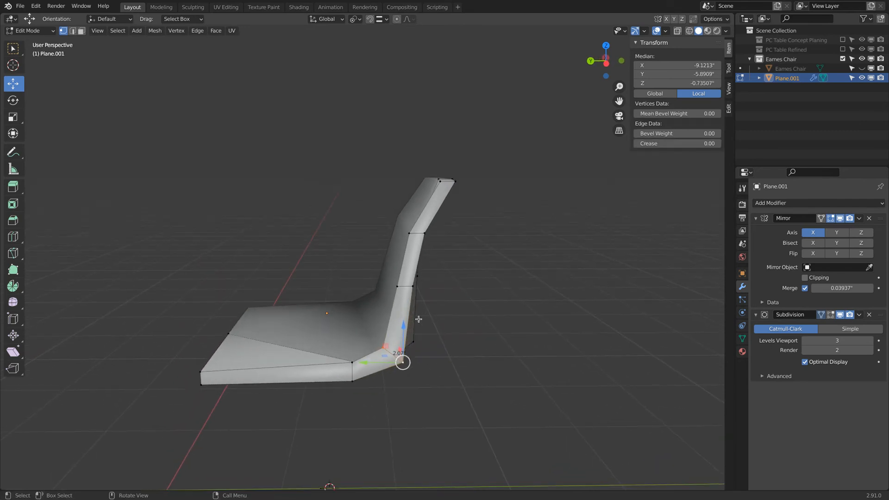
{"action": "left_click", "coordinate": [397, 286]}
{"action": "left_click", "coordinate": [415, 289], "text": "shift"}
{"action": "left_click", "coordinate": [413, 233]}
{"action": "left_click", "coordinate": [434, 240], "text": "shift"}
{"action": "left_click", "coordinate": [356, 364]}
{"action": "left_click", "coordinate": [355, 382], "text": "shift"}
{"action": "left_click", "coordinate": [384, 351]}
{"action": "left_click", "coordinate": [403, 364], "text": "shift"}
Move the outer rim vertex at the bend corner by Y 0.576, Z 0.432 inches and the seat-side one by Y -0.473, Z 0.432 inches.
{"action": "left_click", "coordinate": [607, 64]}
{"action": "scroll", "coordinate": [395, 382], "scroll_direction": "up", "scroll_amount": 4}
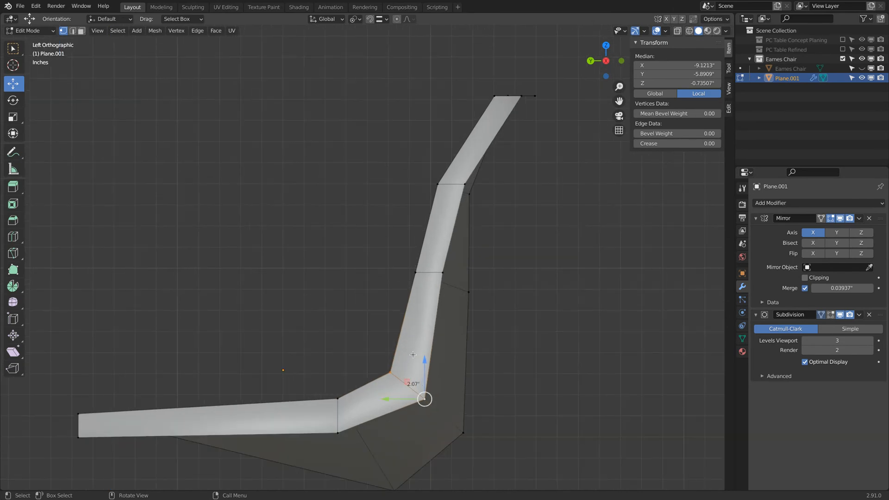
{"action": "left_click", "coordinate": [429, 407]}
{"action": "key", "text": "g"}
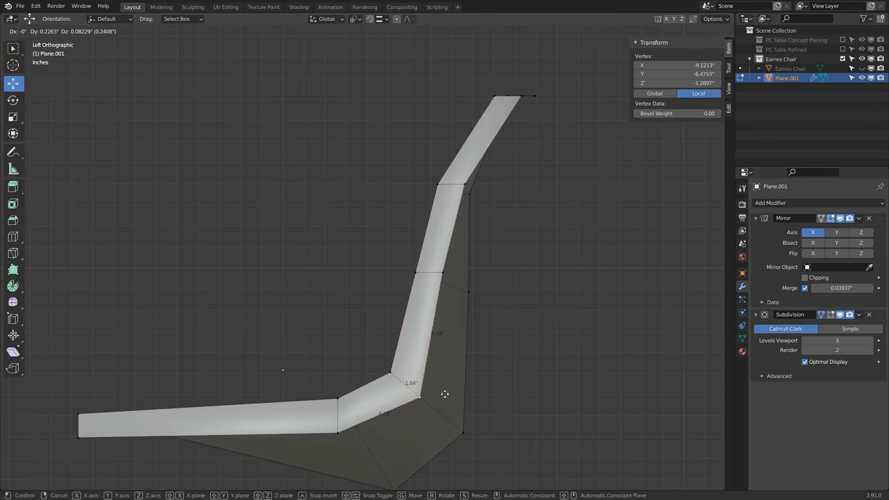
{"action": "left_click", "coordinate": [411, 388]}
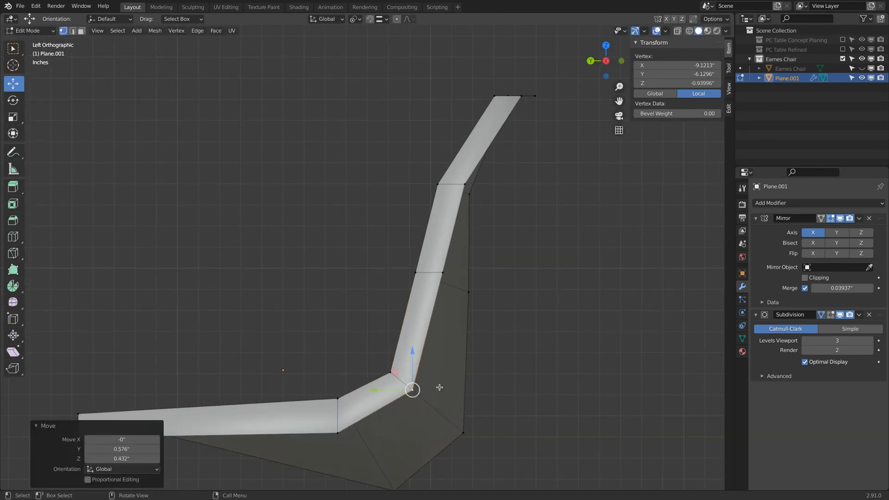
{"action": "left_click", "coordinate": [337, 433]}
{"action": "key", "text": "g"}
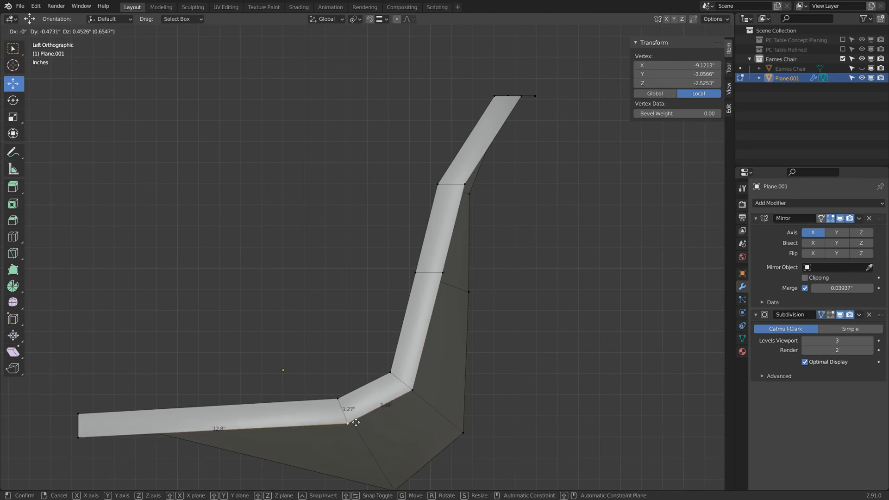
{"action": "left_click", "coordinate": [354, 421]}
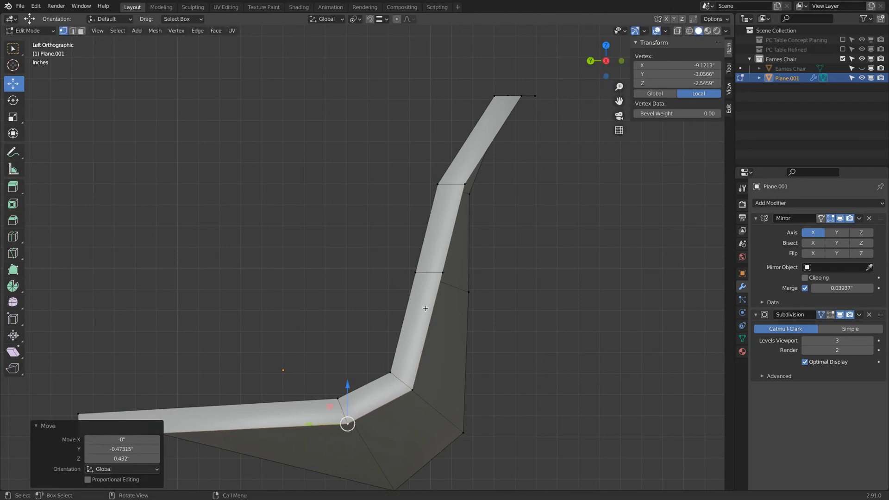
Lower the two outer rim vertices midway up the backrest about 0.41 and 0.33 inches, shifting each about 0.06 inches along Y.
{"action": "left_click", "coordinate": [443, 272]}
{"action": "key", "text": "g"}
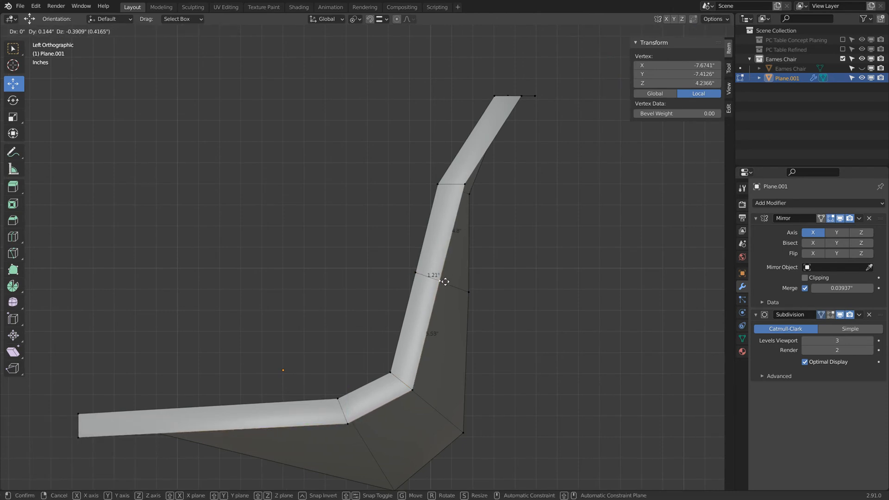
{"action": "left_click", "coordinate": [441, 281]}
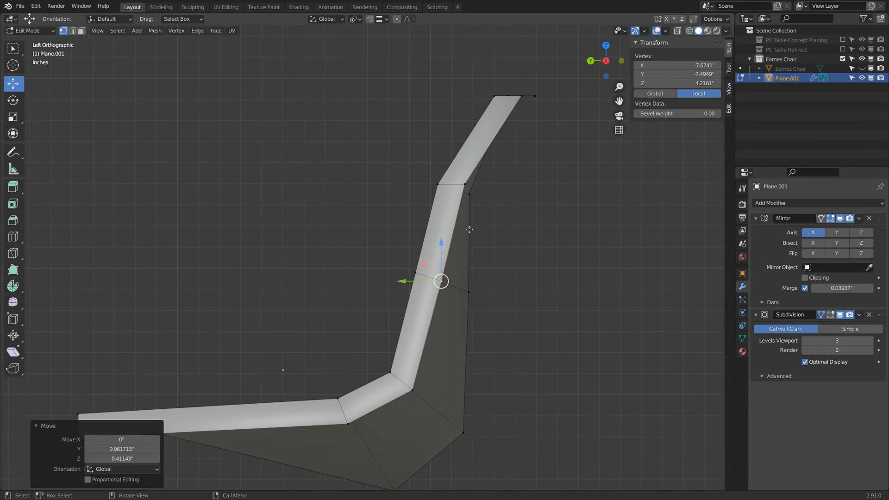
{"action": "left_click", "coordinate": [467, 185]}
{"action": "key", "text": "g"}
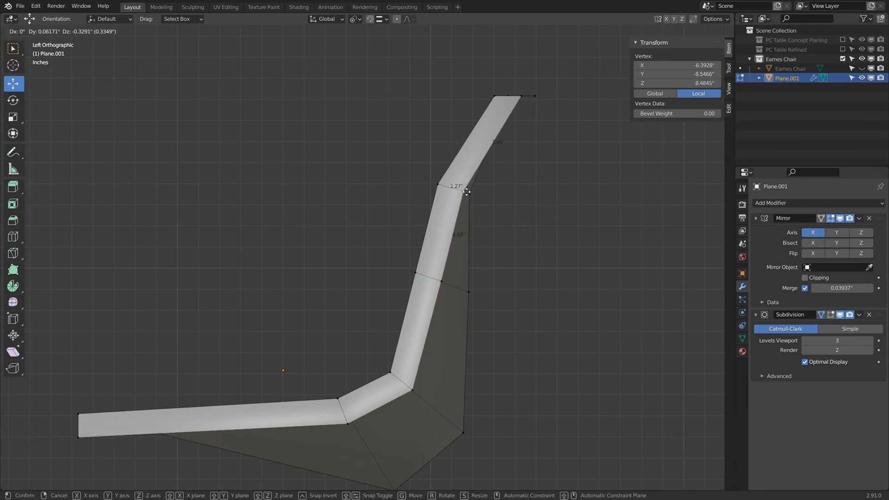
{"action": "left_click", "coordinate": [468, 192]}
Lower the bottom edge of the seat's front lip about 0.14 inches along Z.
{"action": "scroll", "coordinate": [495, 181], "scroll_direction": "down", "scroll_amount": 2}
{"action": "middle_click_drag", "start_coordinate": [387, 285], "coordinate": [494, 212], "text": "shift"}
{"action": "left_click", "coordinate": [290, 315]}
{"action": "left_click_drag", "start_coordinate": [271, 262], "coordinate": [275, 271]}
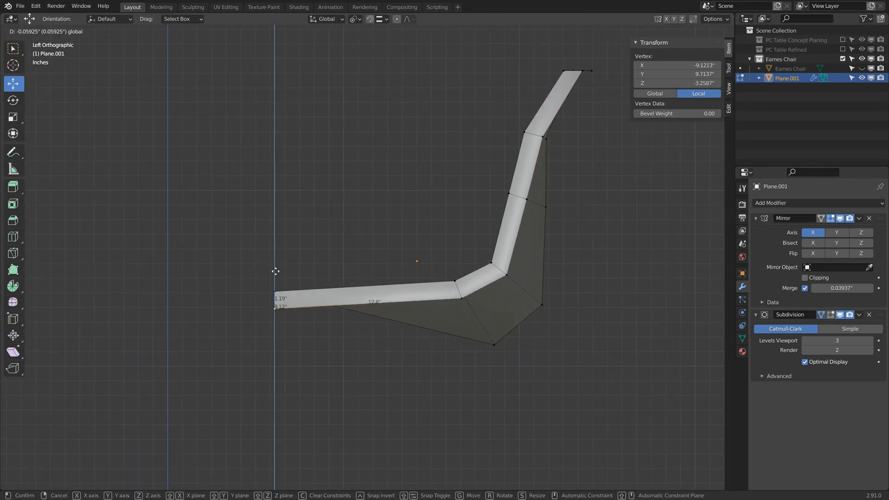
{"action": "right_click", "coordinate": [277, 271]}
{"action": "middle_click_drag", "start_coordinate": [276, 272], "coordinate": [307, 297]}
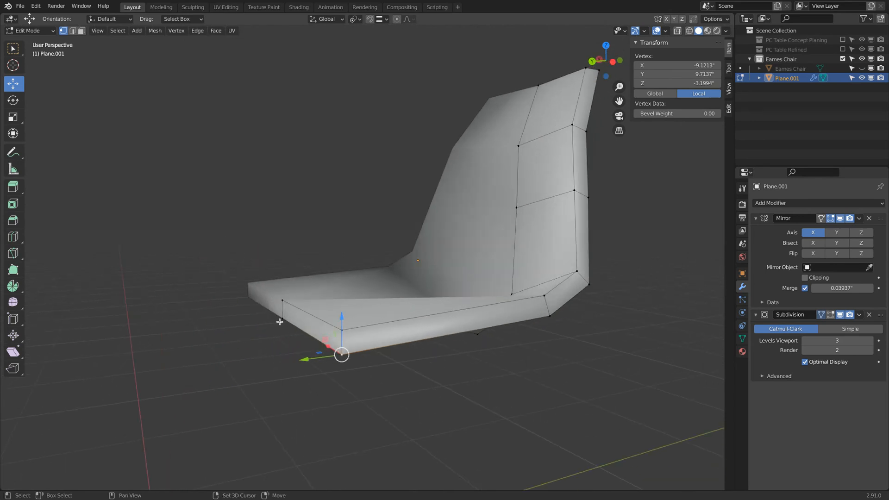
{"action": "left_click_drag", "start_coordinate": [283, 280], "coordinate": [284, 283]}
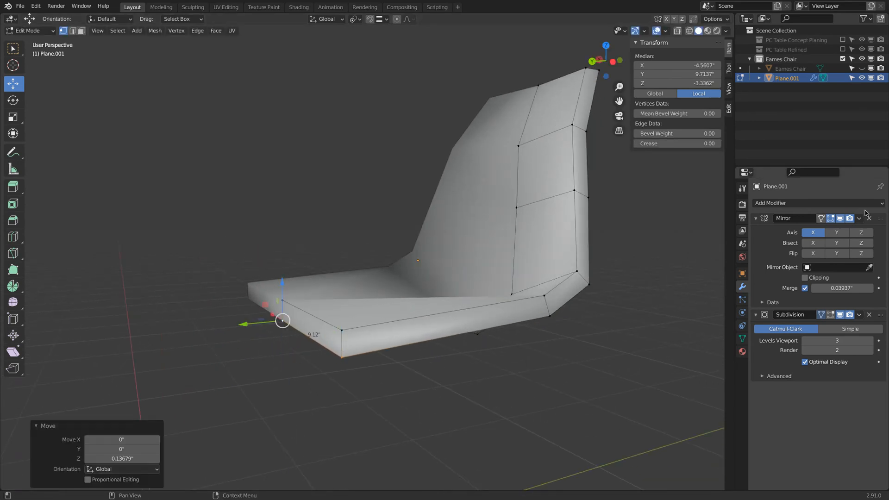
Re-enable Subdivision's Edit Mode display, review the smoothed side profile and clear the selection.
{"action": "left_click", "coordinate": [831, 315]}
{"action": "left_click", "coordinate": [613, 61]}
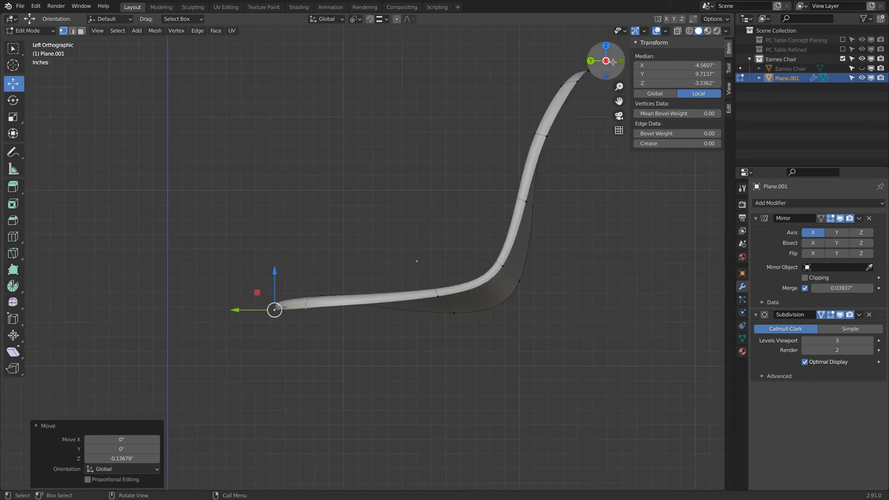
{"action": "middle_click_drag", "start_coordinate": [532, 253], "coordinate": [519, 267], "text": "shift"}
{"action": "key", "text": "a"}
{"action": "key", "text": "a"}
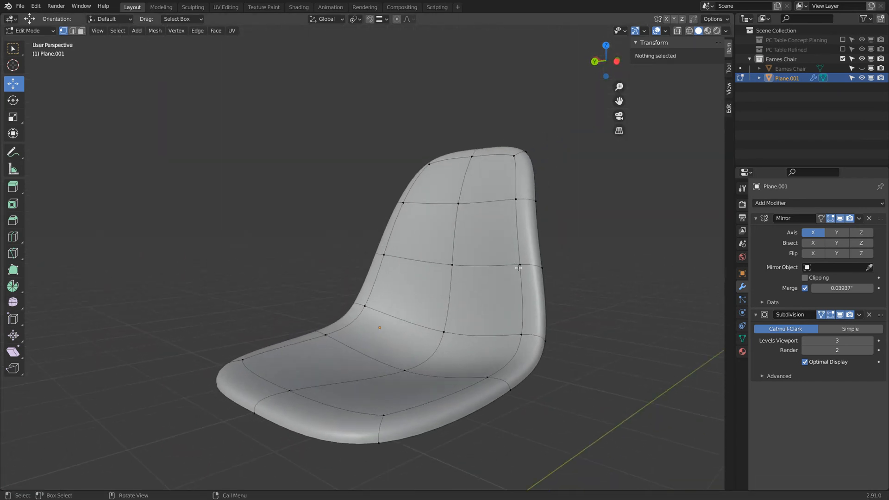
Try a single centered edge loop around the outer rim, compare the smoothed shell in Object Mode, and dissolve the loop.
{"action": "scroll", "coordinate": [519, 268], "scroll_direction": "down", "scroll_amount": 2}
{"action": "key", "text": "ctrl+r"}
{"action": "left_click", "coordinate": [460, 339]}
{"action": "right_click", "coordinate": [432, 368]}
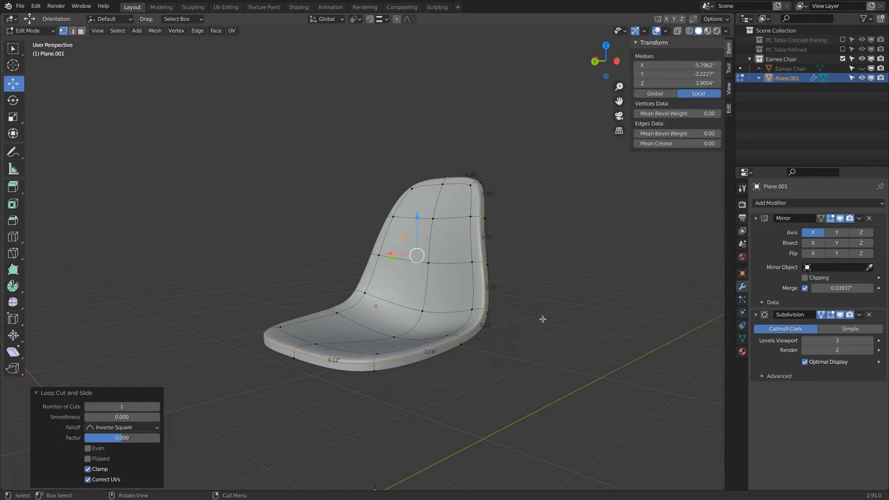
{"action": "key", "text": "Tab"}
{"action": "middle_click_drag", "start_coordinate": [538, 318], "coordinate": [513, 317]}
{"action": "key", "text": "Tab"}
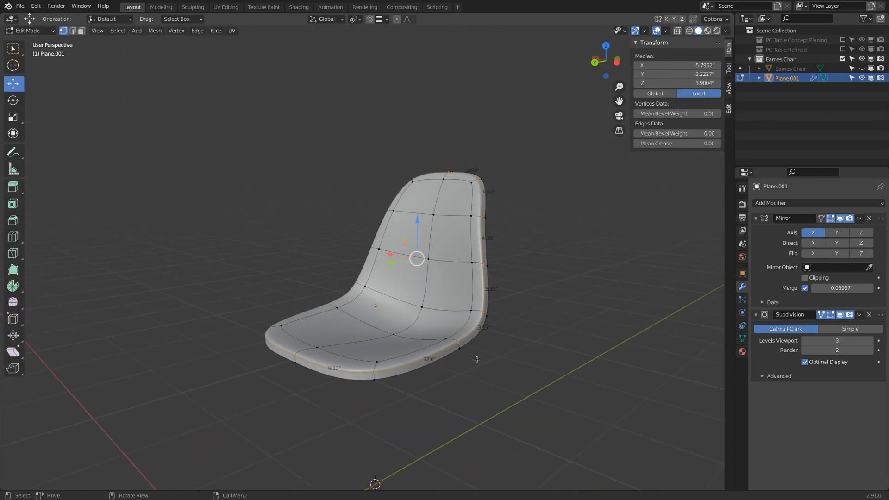
{"action": "key", "text": "x"}
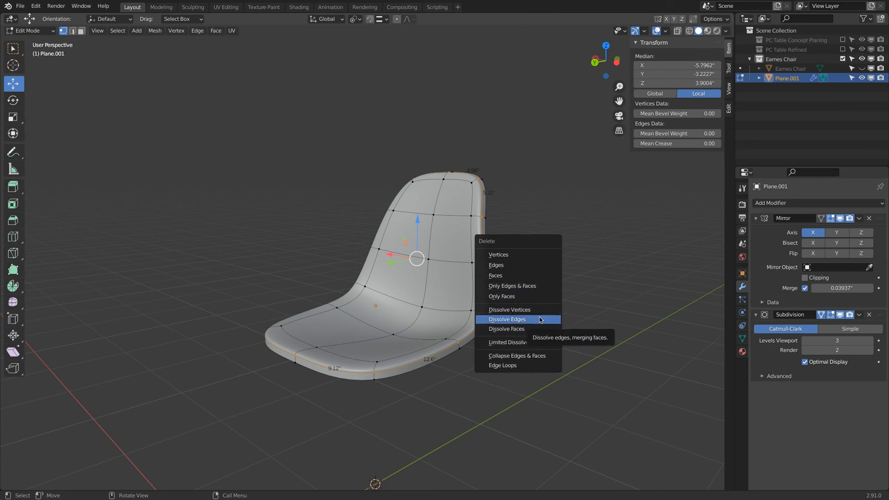
{"action": "left_click", "coordinate": [539, 321]}
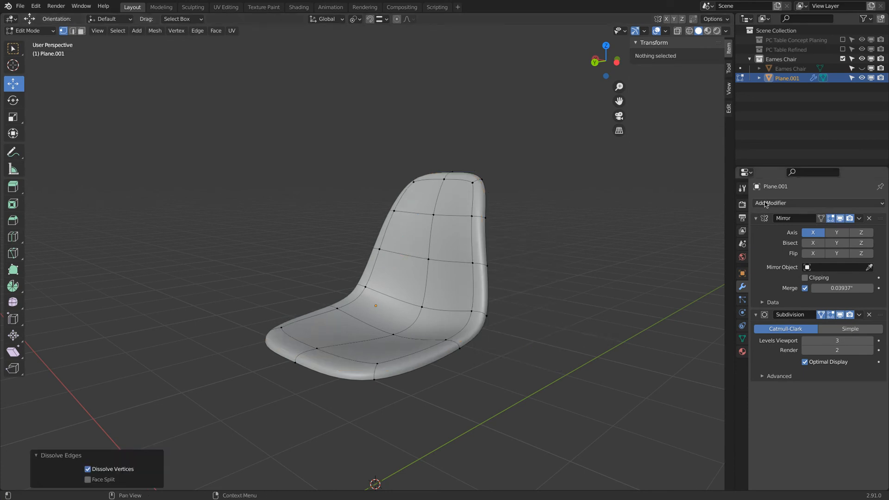
Add a Solidify modifier to the shell and collapse the settings of all three modifiers.
{"action": "left_click", "coordinate": [767, 203]}
{"action": "left_click", "coordinate": [694, 355]}
{"action": "middle_click_drag", "start_coordinate": [583, 319], "coordinate": [504, 338]}
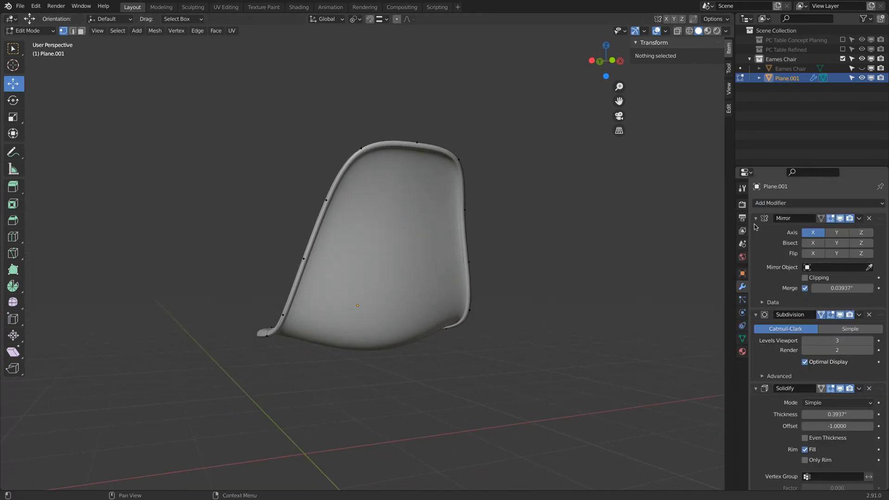
{"action": "left_click", "coordinate": [756, 218]}
{"action": "left_click", "coordinate": [756, 231]}
{"action": "left_click", "coordinate": [756, 244]}
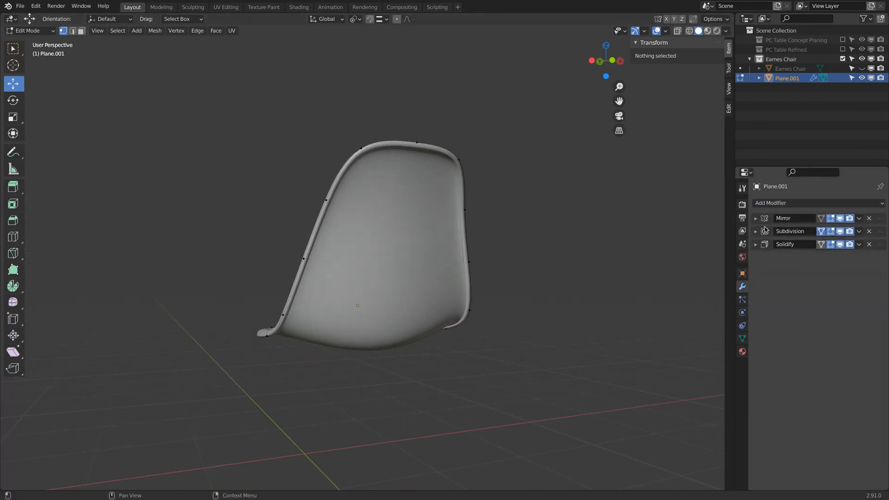
Enable Auto Smooth at 30° for the shell's normals and check the shading from behind.
{"action": "left_click", "coordinate": [743, 339]}
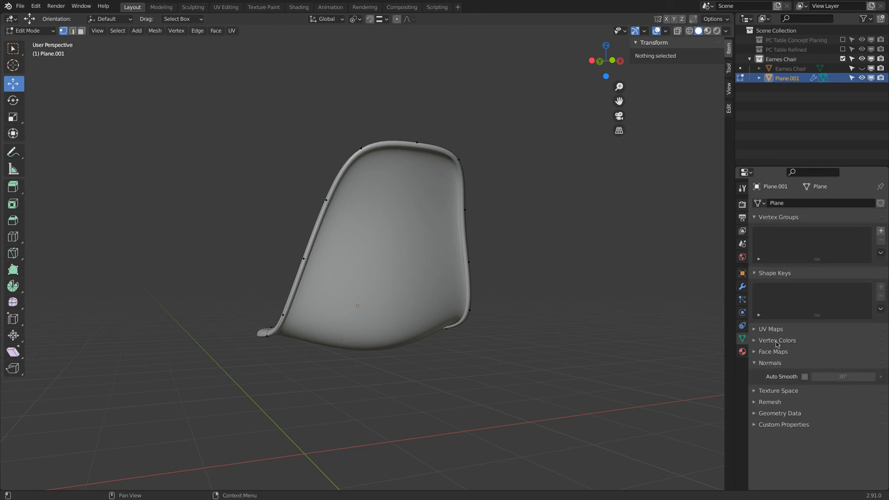
{"action": "left_click", "coordinate": [805, 377]}
{"action": "middle_click_drag", "start_coordinate": [510, 306], "coordinate": [398, 287]}
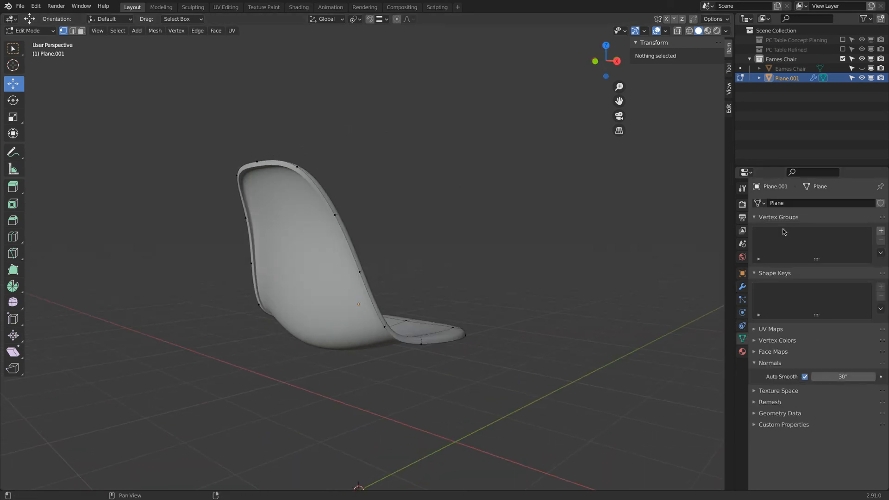
Set the Solidify modifier's thickness to 5 mm after trying 0.25 inches.
{"action": "left_click", "coordinate": [742, 287]}
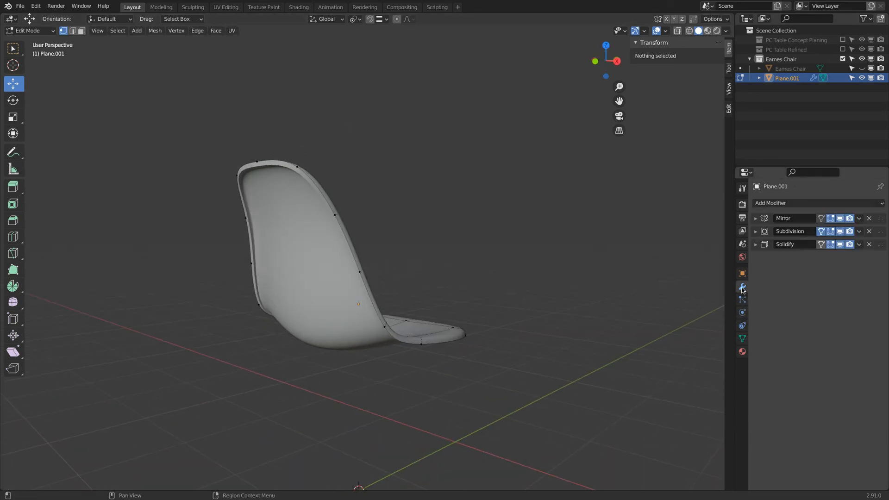
{"action": "left_click", "coordinate": [755, 245]}
{"action": "left_click", "coordinate": [838, 270]}
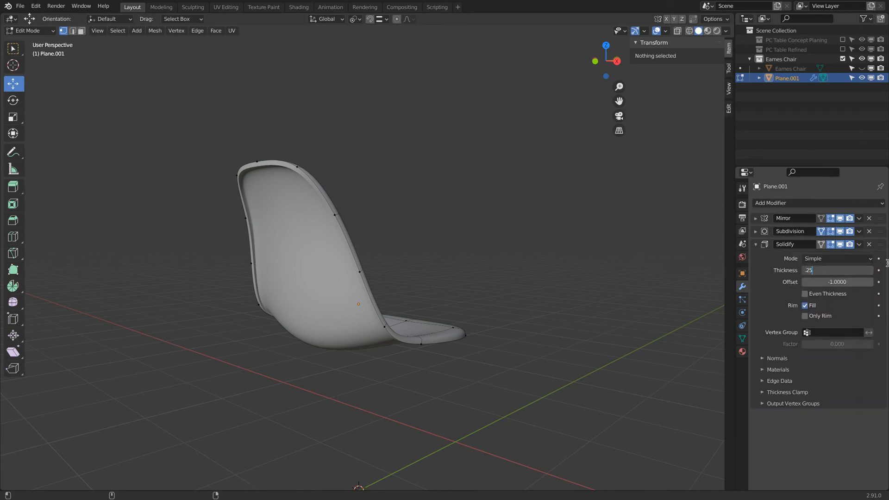
{"action": "key", "text": "Return"}
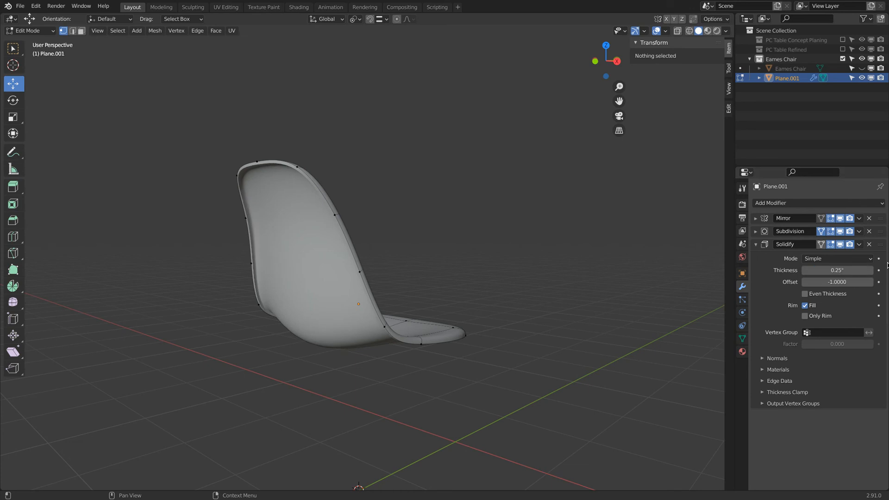
{"action": "left_click", "coordinate": [840, 272]}
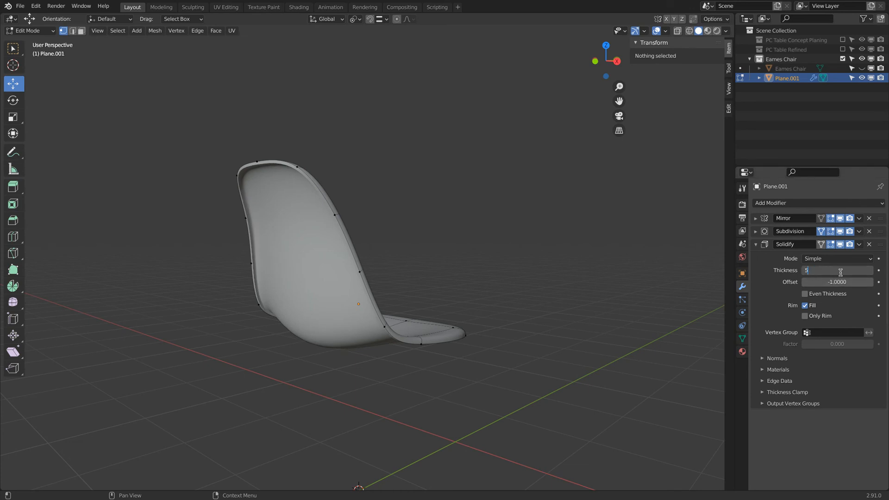
{"action": "type", "text": "5mm"}
{"action": "key", "text": "Return"}
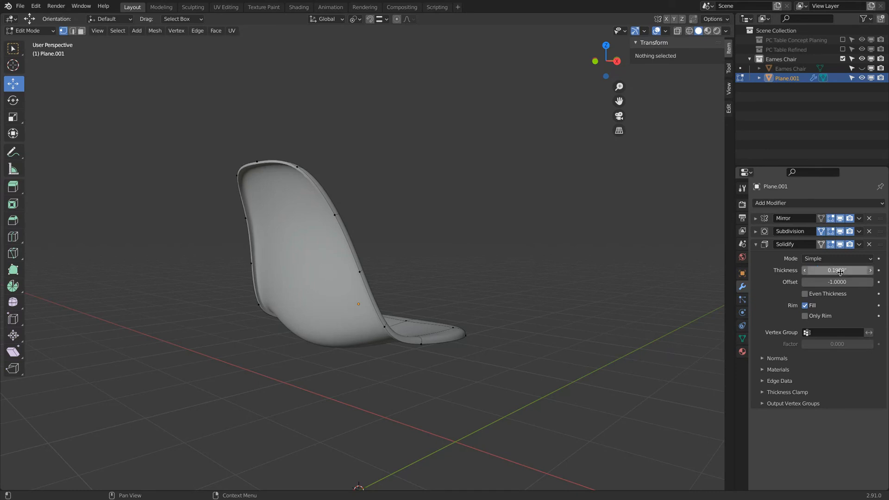
Inspect the thickened shell in Object Mode from the front, side and perspective views.
{"action": "middle_click_drag", "start_coordinate": [565, 230], "coordinate": [640, 194]}
{"action": "key", "text": "Tab"}
{"action": "middle_click_drag", "start_coordinate": [573, 215], "coordinate": [661, 261]}
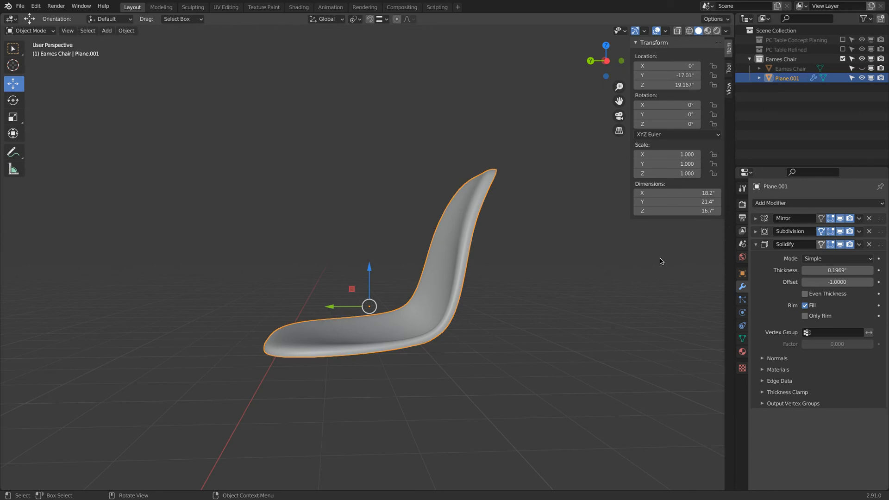
{"action": "key", "text": "KP_1"}
{"action": "key", "text": "KP_3"}
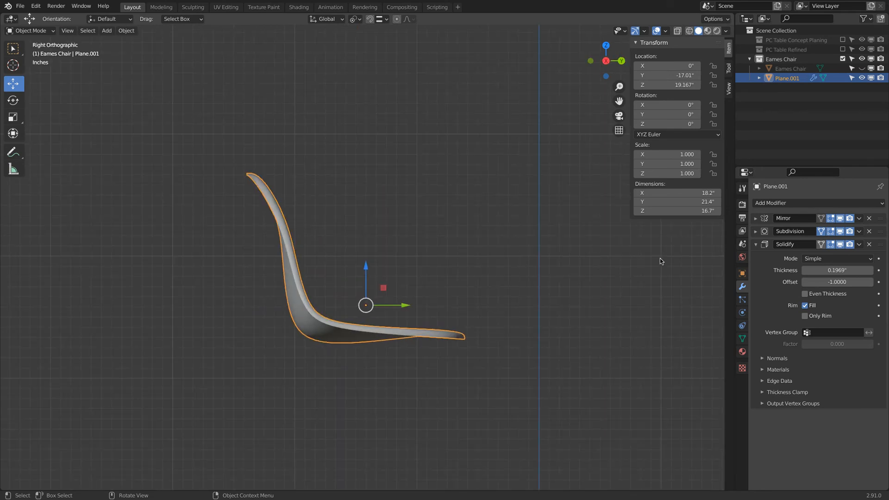
{"action": "key", "text": "KP_1"}
{"action": "key", "text": "KP_3"}
{"action": "middle_click_drag", "start_coordinate": [643, 270], "coordinate": [576, 281]}
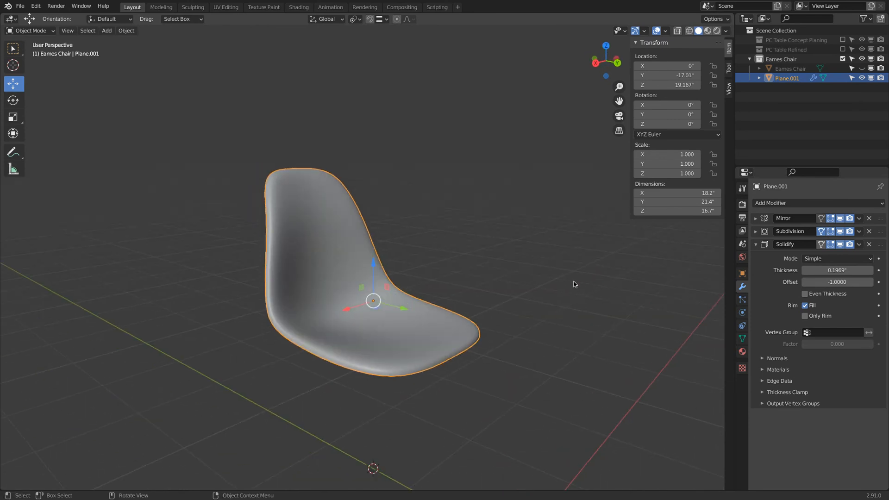
Try repositioning the centerline vertices of the backrest and the seat.
{"action": "key", "text": "Tab"}
{"action": "left_click", "coordinate": [327, 262]}
{"action": "left_click_drag", "start_coordinate": [328, 258], "coordinate": [357, 271]}
{"action": "left_click", "coordinate": [354, 321]}
{"action": "left_click_drag", "start_coordinate": [335, 301], "coordinate": [338, 308]}
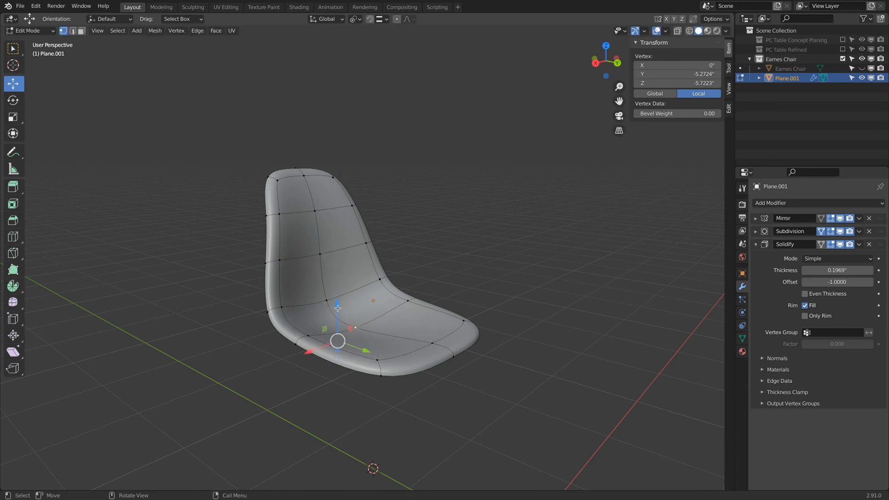
Try lowering the center edge of the seat's front lip along Z and compare the front outline in Object Mode.
{"action": "left_click", "coordinate": [435, 343]}
{"action": "left_click", "coordinate": [454, 357], "text": "shift"}
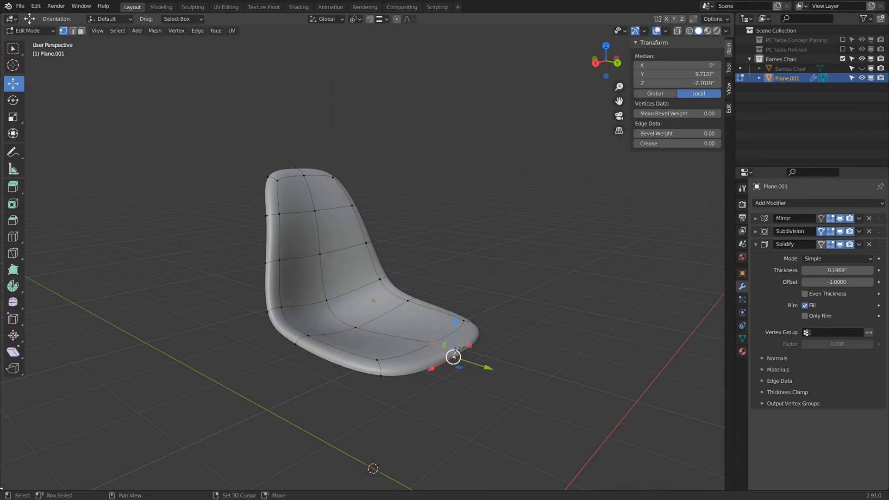
{"action": "left_click_drag", "start_coordinate": [457, 321], "coordinate": [458, 334]}
{"action": "middle_click_drag", "start_coordinate": [458, 334], "coordinate": [367, 296]}
{"action": "key", "text": "Tab"}
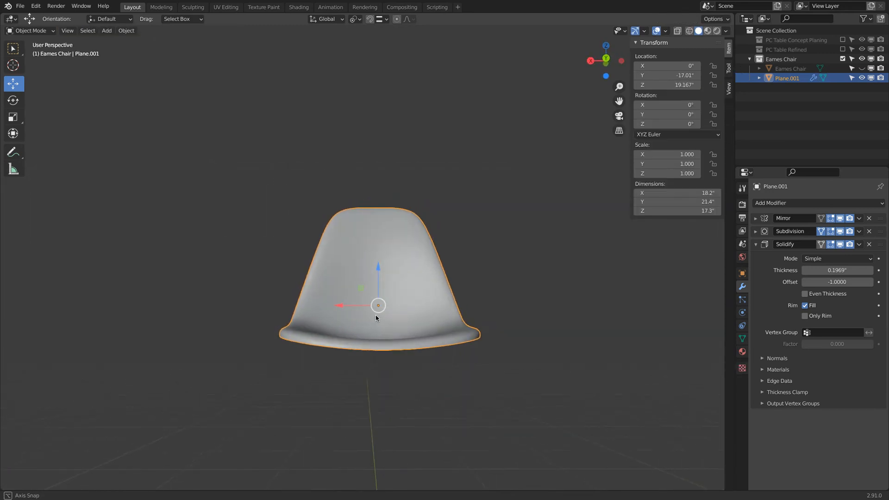
{"action": "key", "text": "Tab"}
{"action": "key", "text": "Tab"}
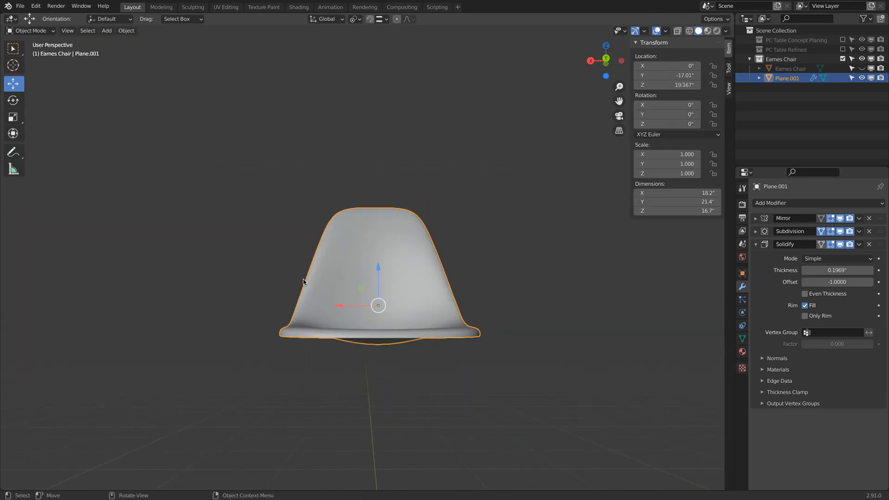
Curve the seat's front lip downward by lowering its center edge along Z, and check the result in Object Mode.
{"action": "key", "text": "Tab"}
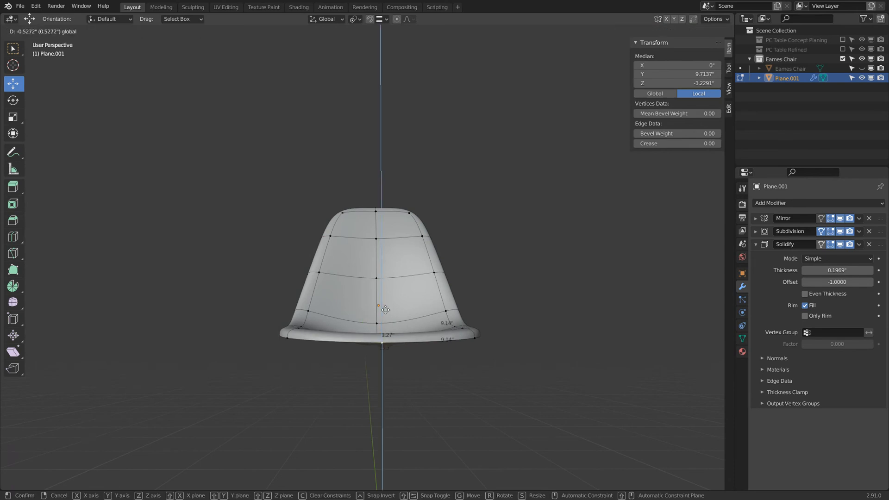
{"action": "key", "text": "Tab"}
{"action": "middle_click_drag", "start_coordinate": [353, 301], "coordinate": [374, 310]}
{"action": "key", "text": "Tab"}
{"action": "key", "text": "Tab"}
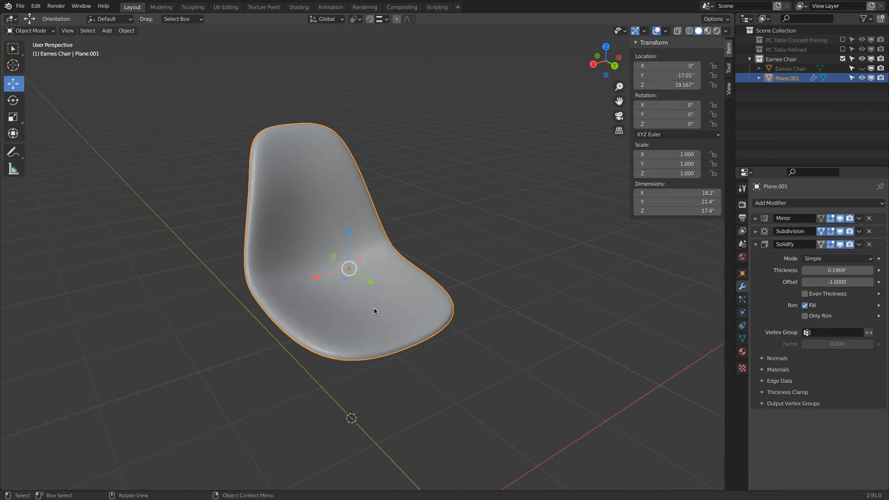
Show the PC Table Refined collection and view the chair shell beside the table.
{"action": "left_click", "coordinate": [843, 49]}
{"action": "scroll", "coordinate": [555, 161], "scroll_direction": "down", "scroll_amount": 3}
{"action": "middle_click_drag", "start_coordinate": [401, 201], "coordinate": [489, 170]}
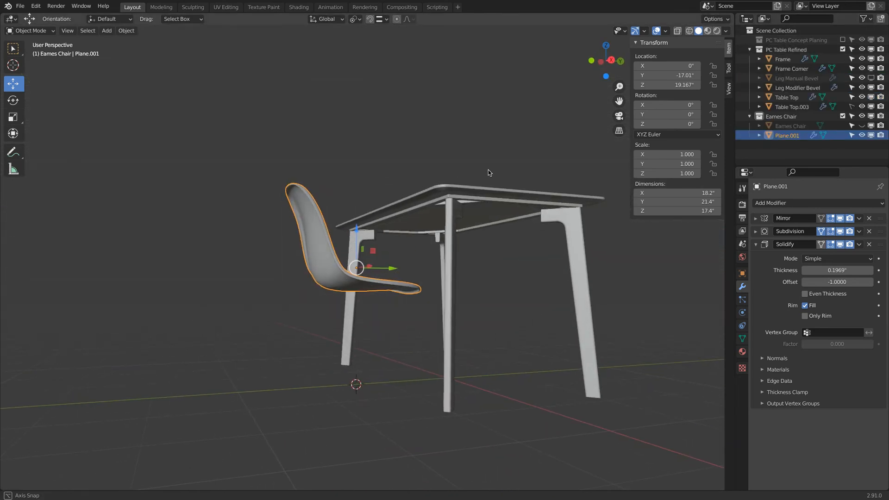